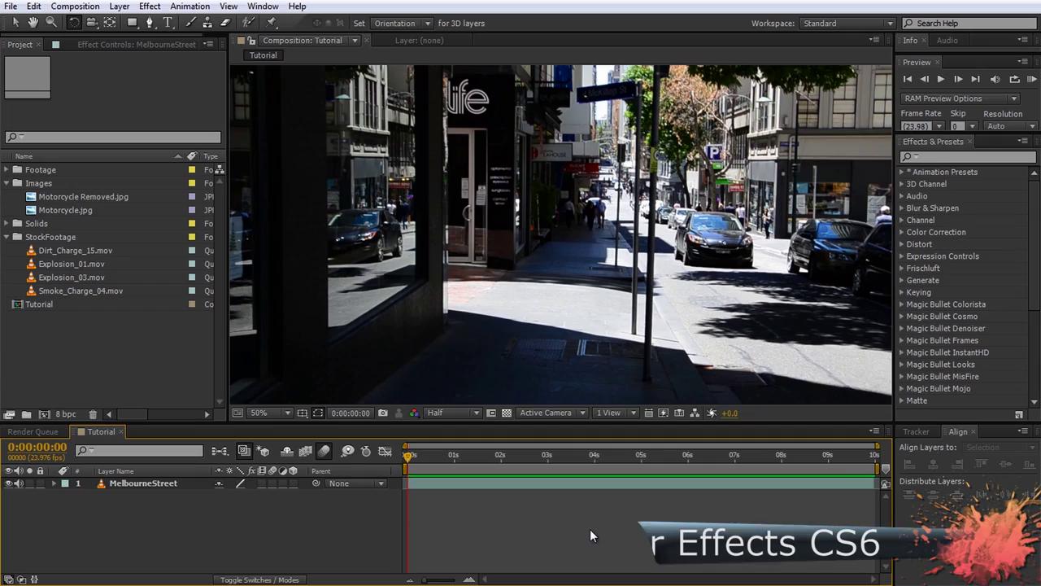
- Preview the street footage and park the current time at 0:00:05:06, where the motorcycle is fully in view
key("space")
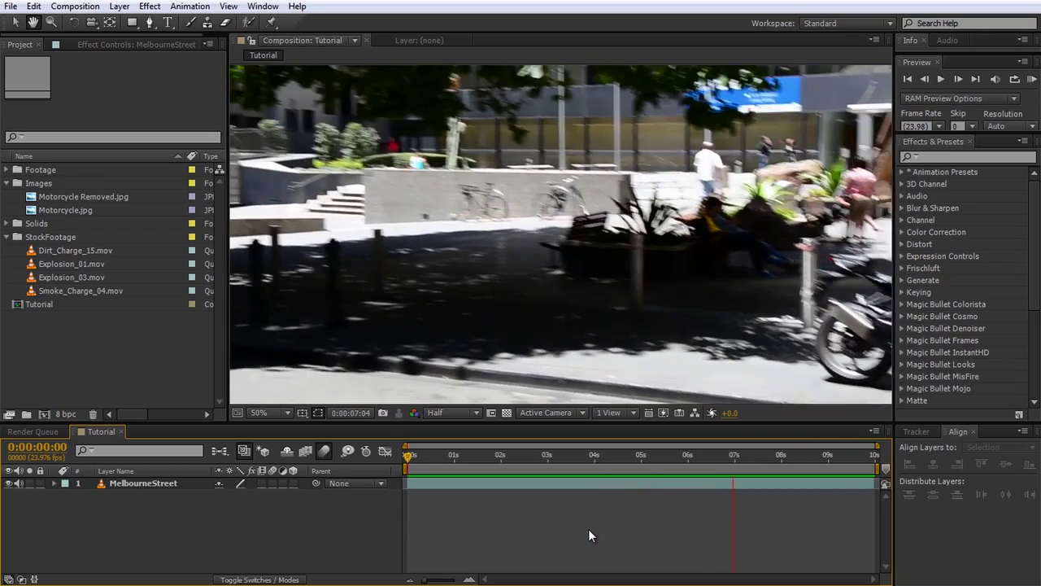
key("w")
left_click_drag(777, 457, 657, 467)
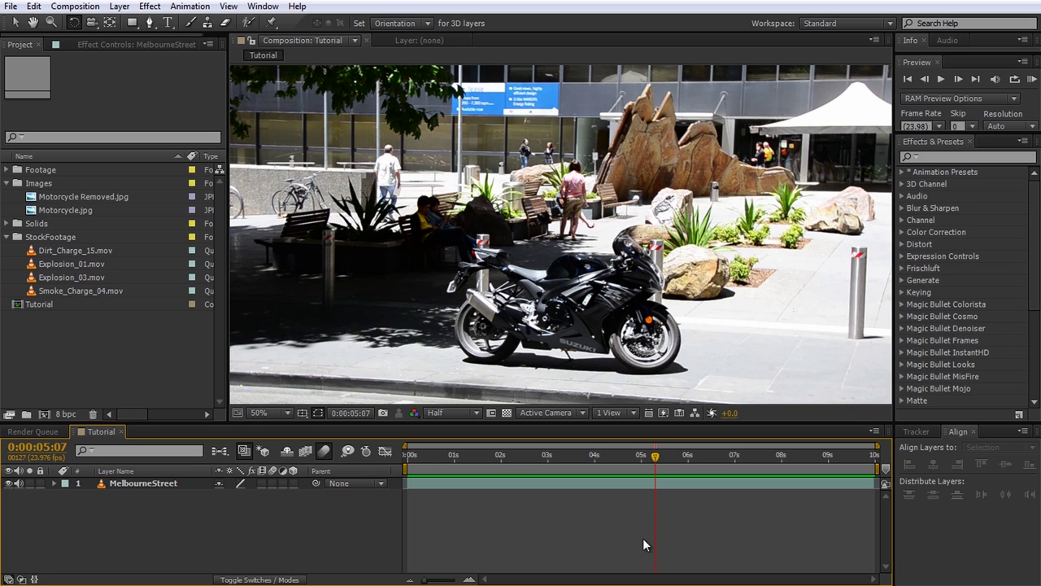
key("Page_Up")
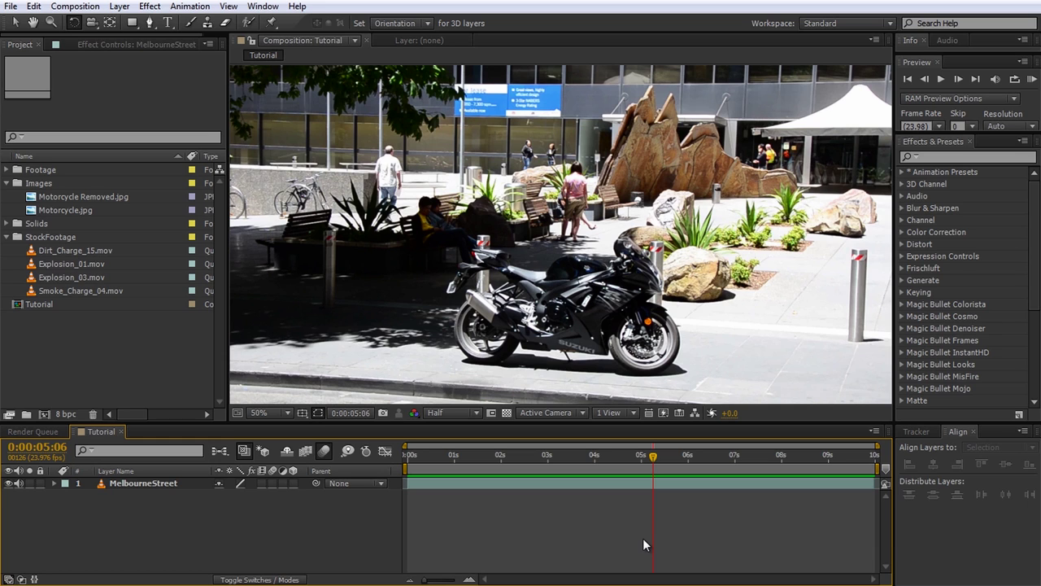
- Find the 3D Camera Tracker effect and apply it to the MelbourneStreet layer to track the footage
left_click(962, 158)
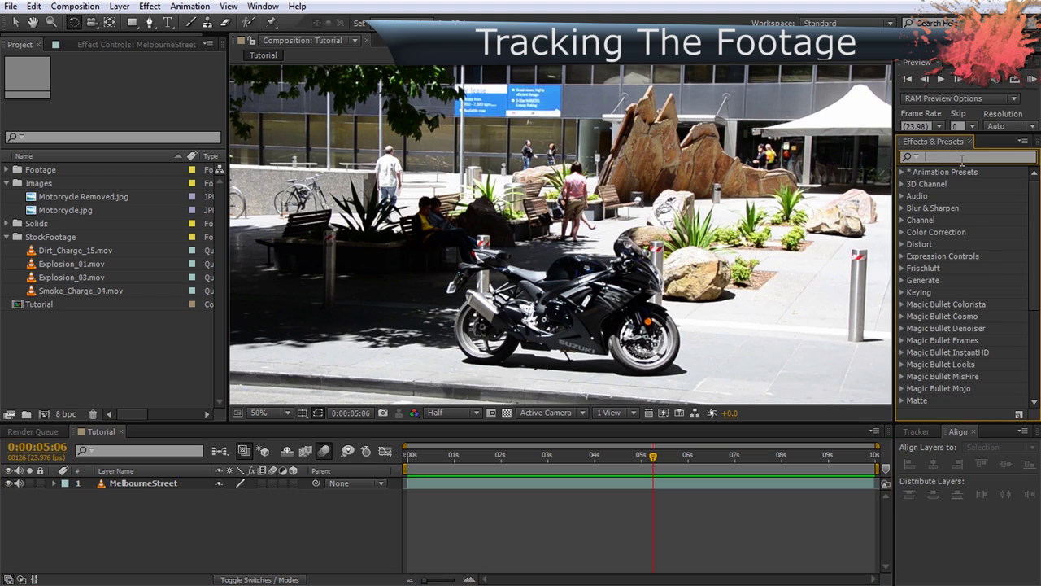
type("camera tra")
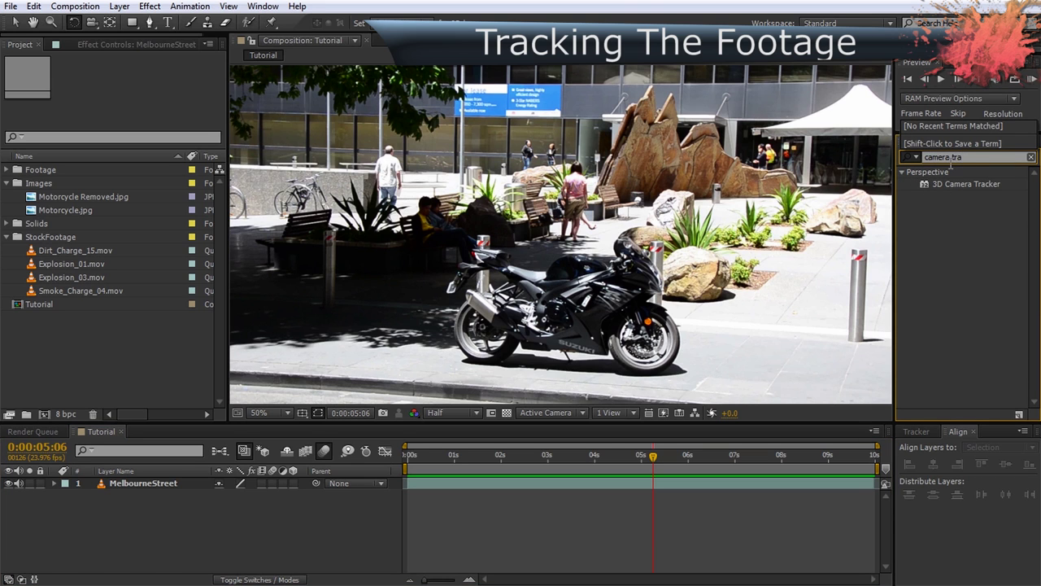
left_click_drag(943, 185, 160, 483)
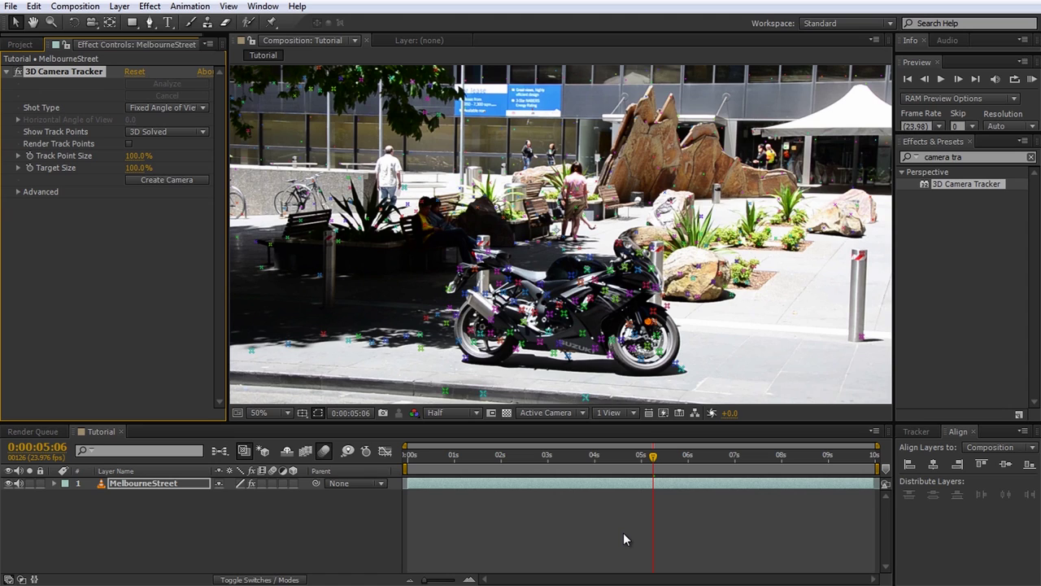
left_click_drag(654, 460, 653, 492)
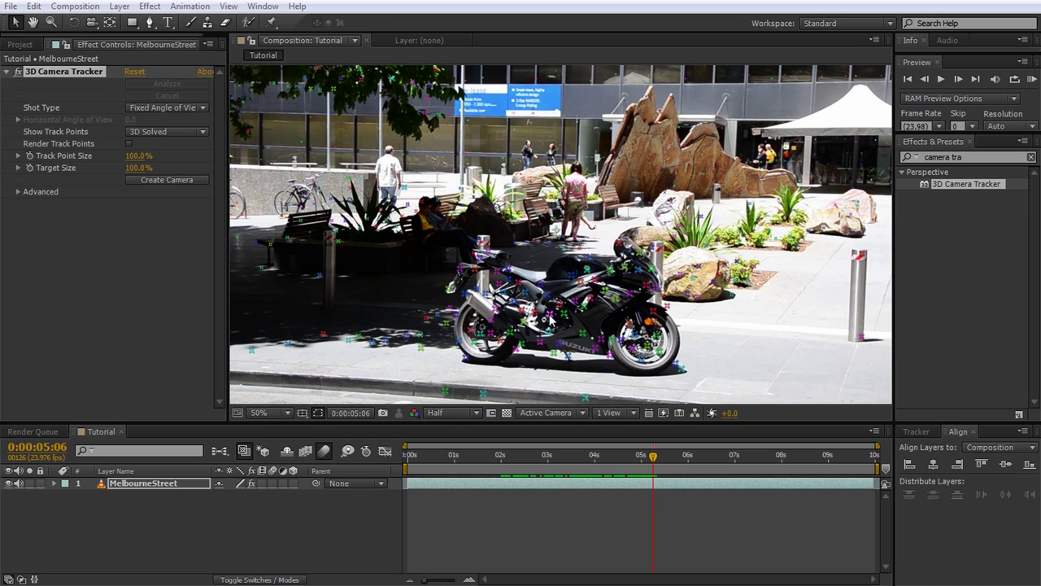
- Create a null and camera from a track point on the motorcycle and rename the null Motorcycle Marker
right_click(550, 318)
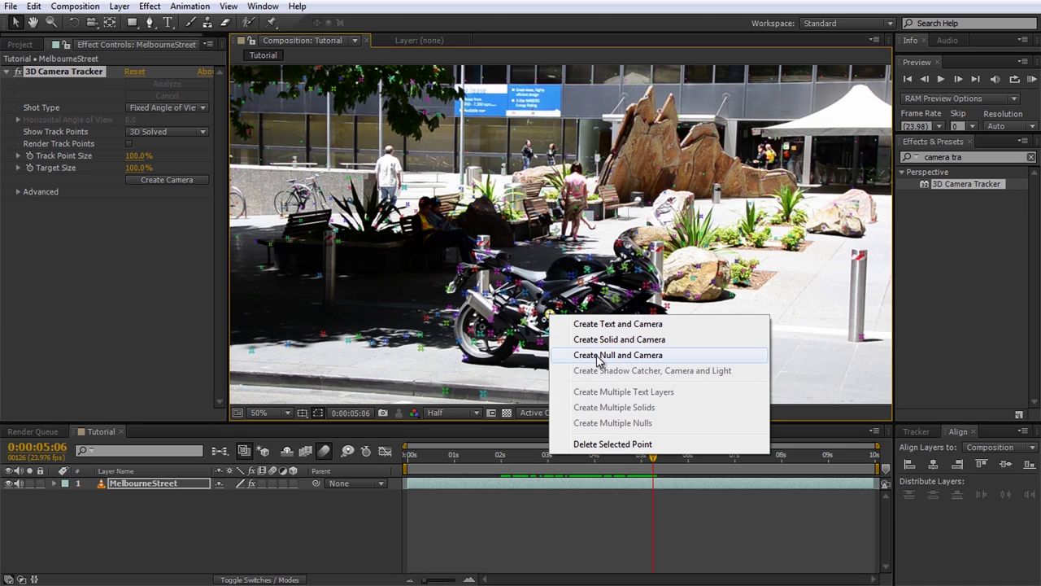
left_click(600, 355)
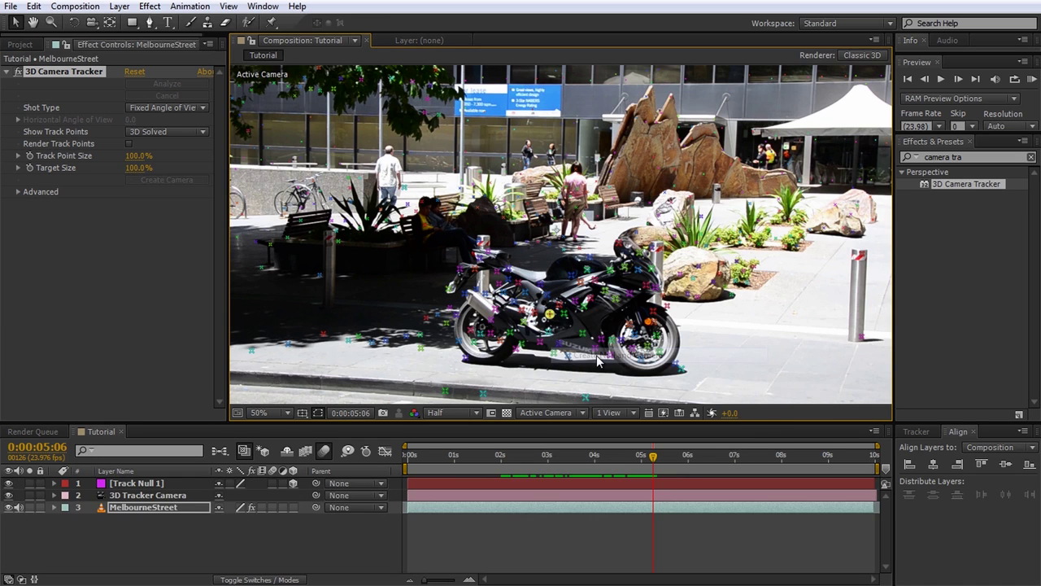
left_click(155, 483)
key("Return")
type("Motorcycle Marker")
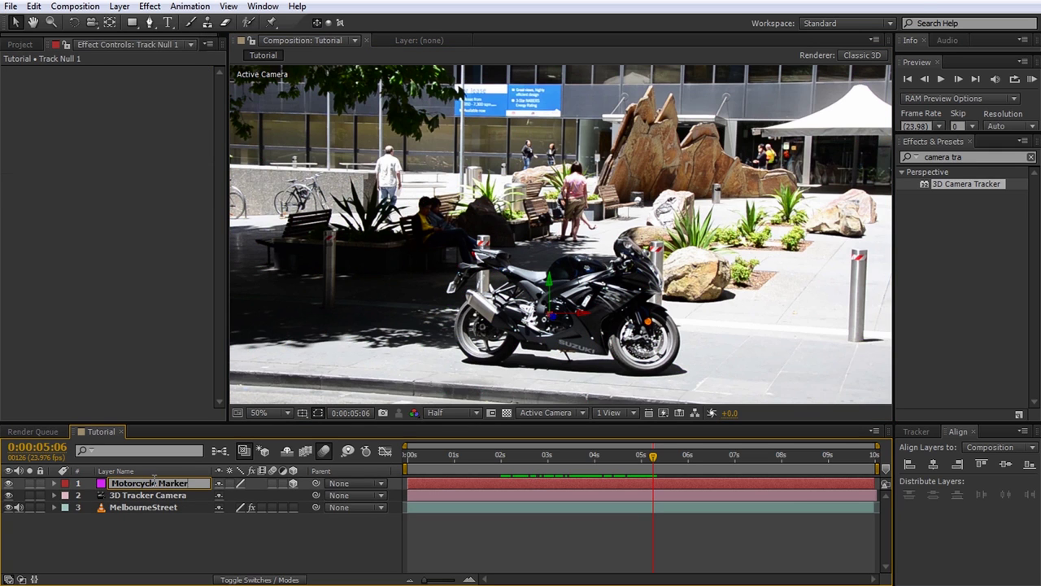
key("Return")
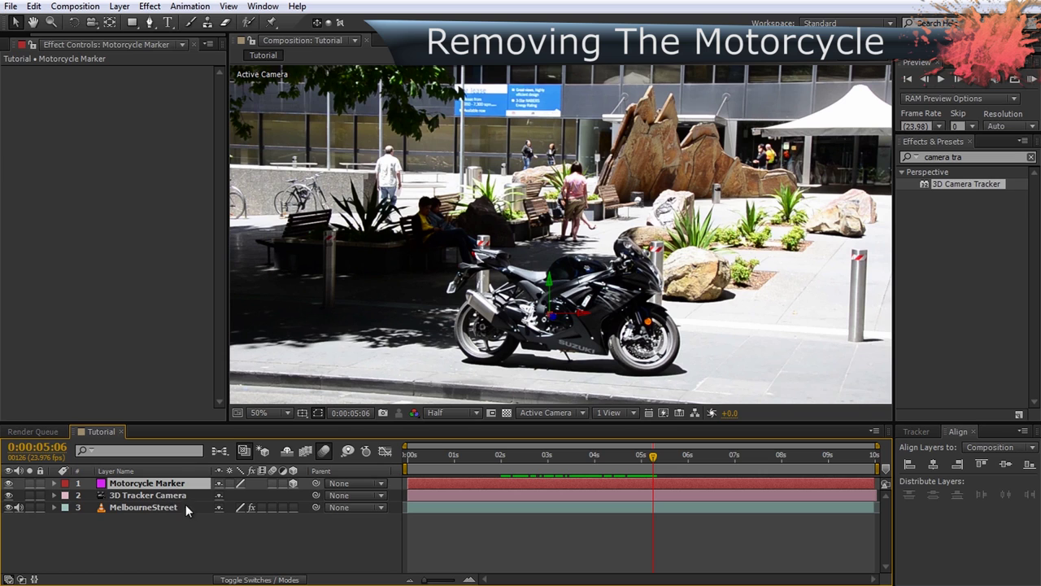
- Add Motorcycle Removed.jpg above all layers of the composition and trim its start to 0:00:05:06
left_click(15, 46)
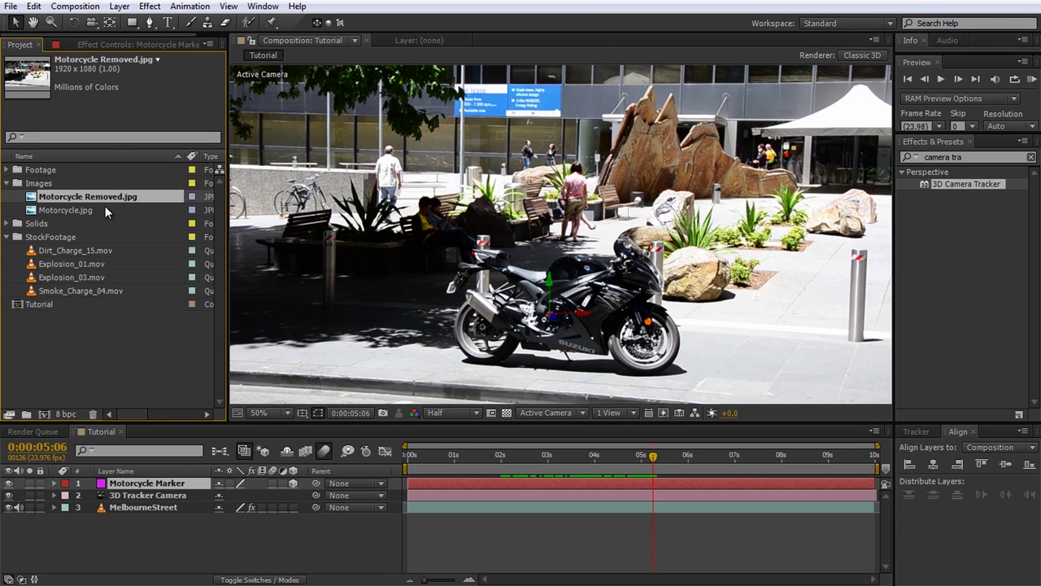
mouse_move(101, 200)
left_mouse_down()
mouse_move(163, 443)
mouse_move(159, 485)
left_mouse_up()
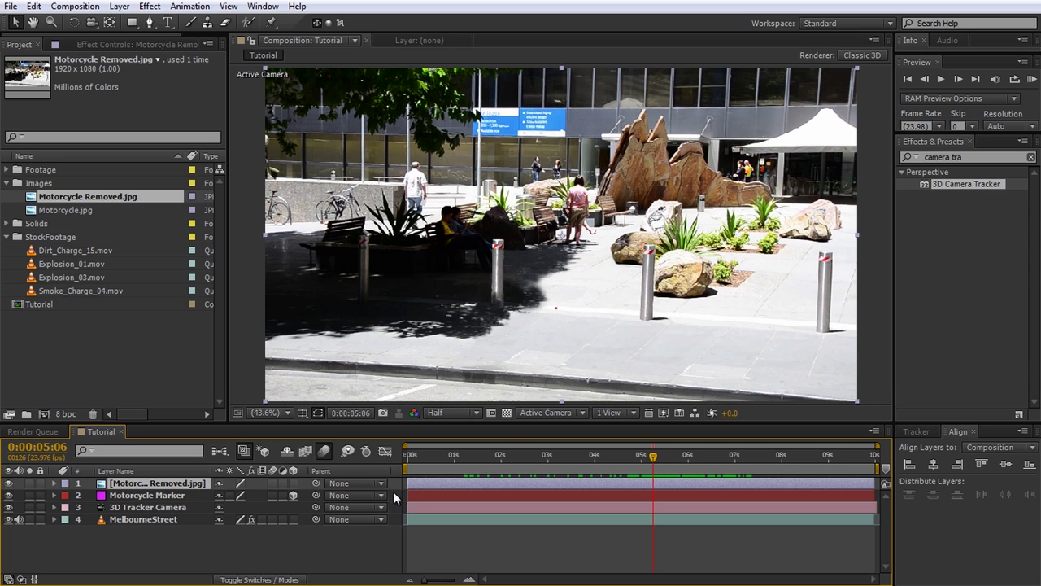
left_click_drag(408, 486, 657, 479)
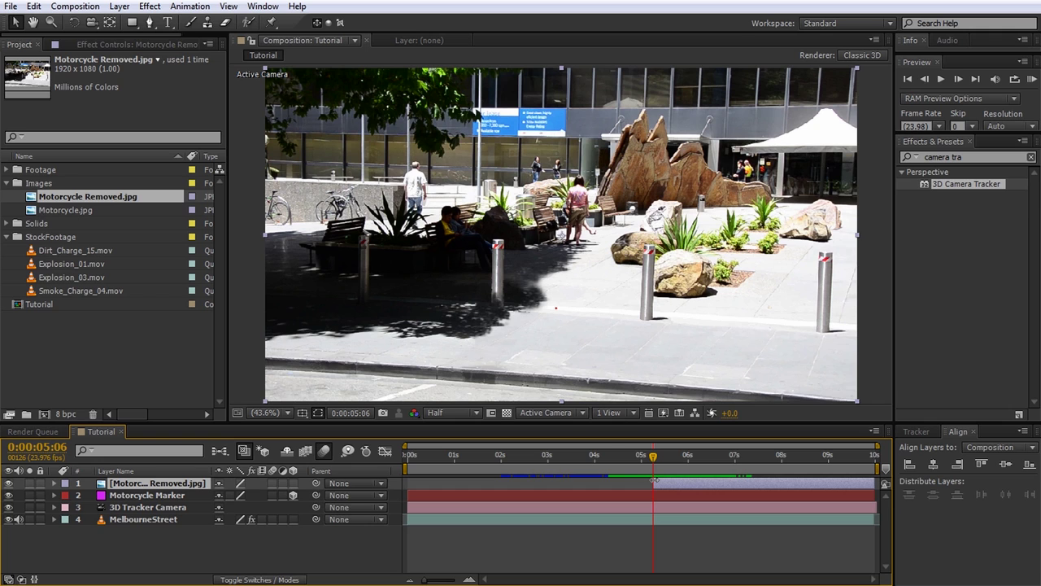
- Make the Motorcycle Removed.jpg layer 3D and match its position to the 3D Tracker Camera: 179.5, 528.9, -2069.9
left_click(529, 507)
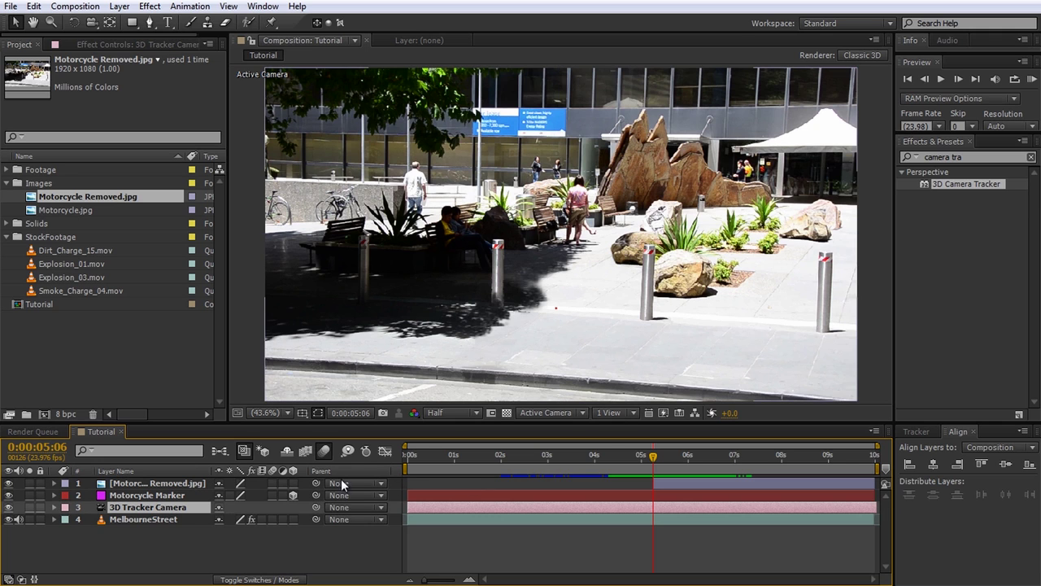
left_click(293, 483)
left_click(181, 481)
key("p")
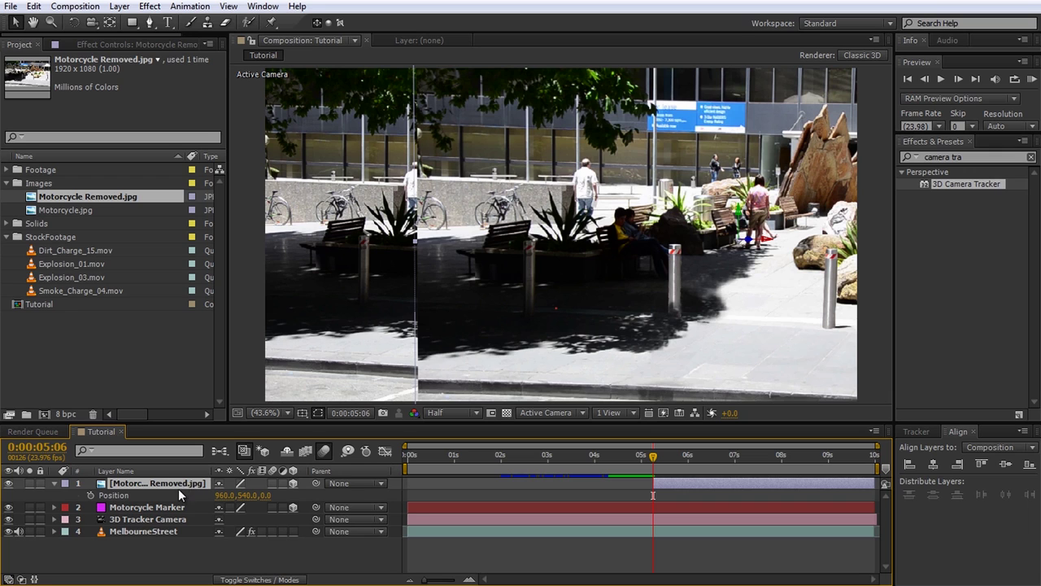
left_click(161, 519)
key("p")
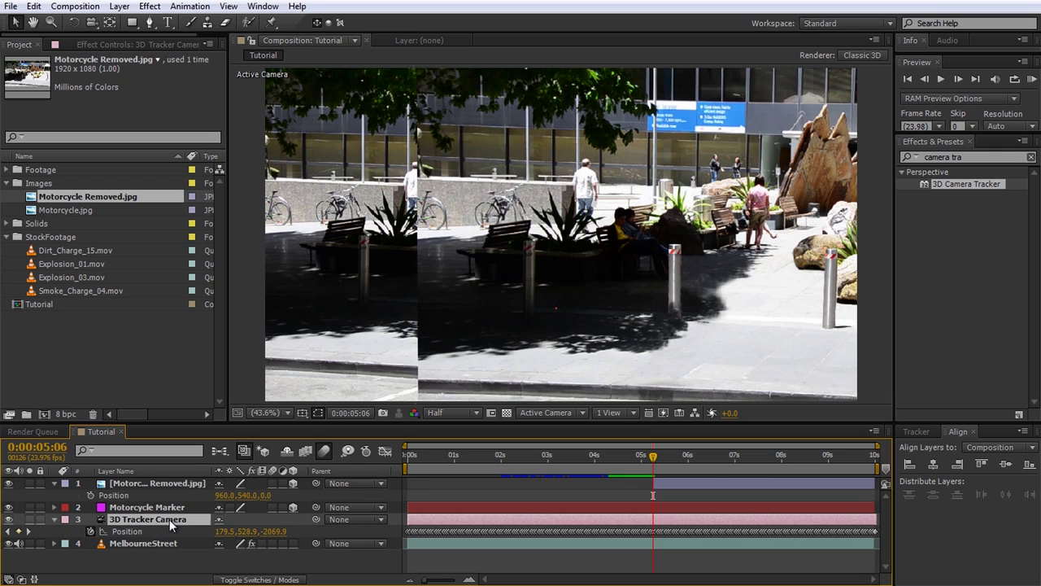
left_click(227, 531)
left_click(224, 496)
type("179.5")
key("Tab")
type("528.9")
left_click(277, 531)
left_click(267, 495)
type("-2069.8991")
- Copy the 3D Tracker Camera's X, Y and Z orientation values, 0.1°, 6.5°, 0.3°, to the Motorcycle Removed.jpg layer
left_click(191, 484)
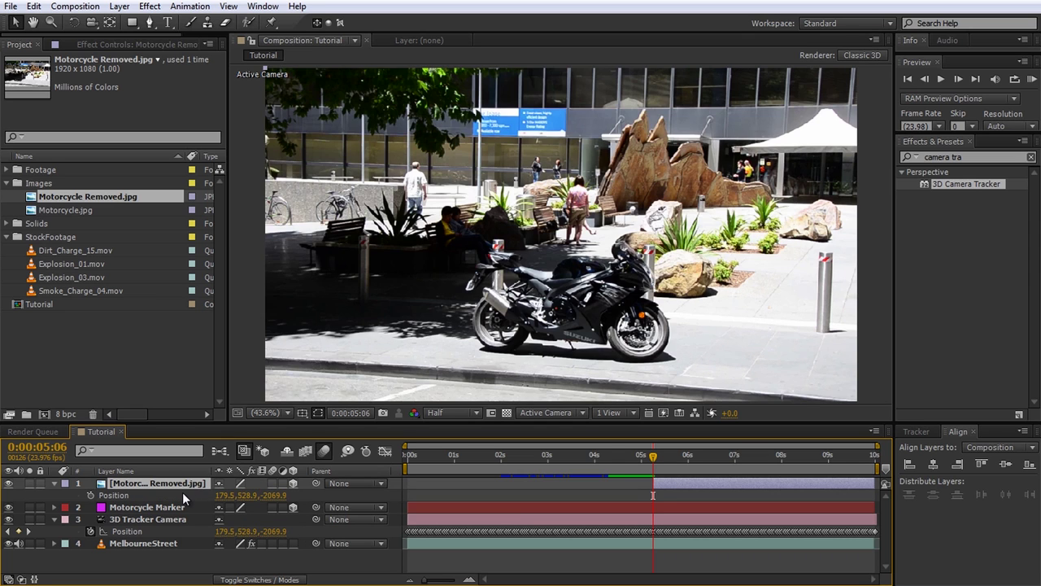
key("r")
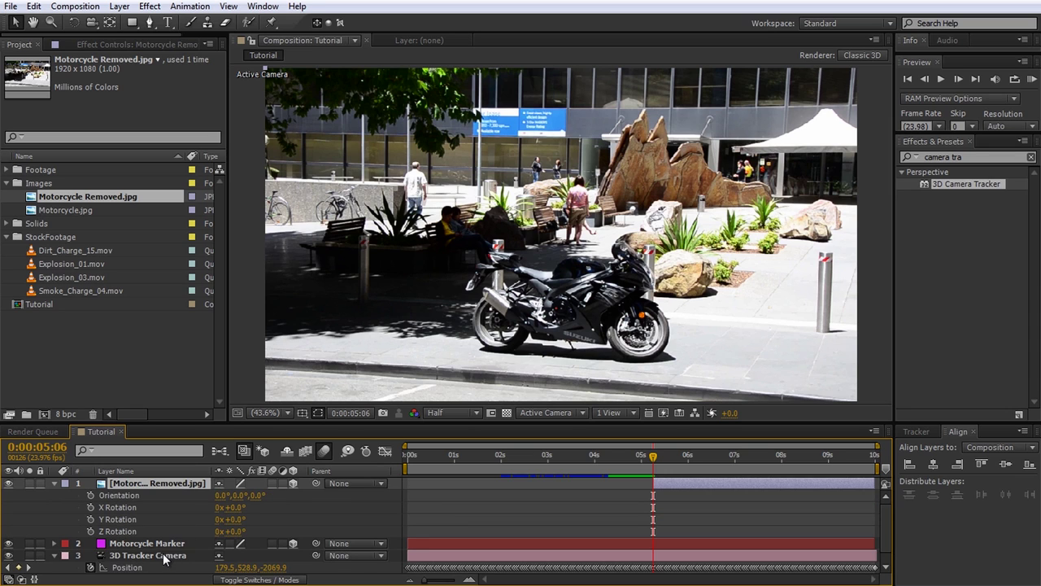
left_click(181, 554)
key("r")
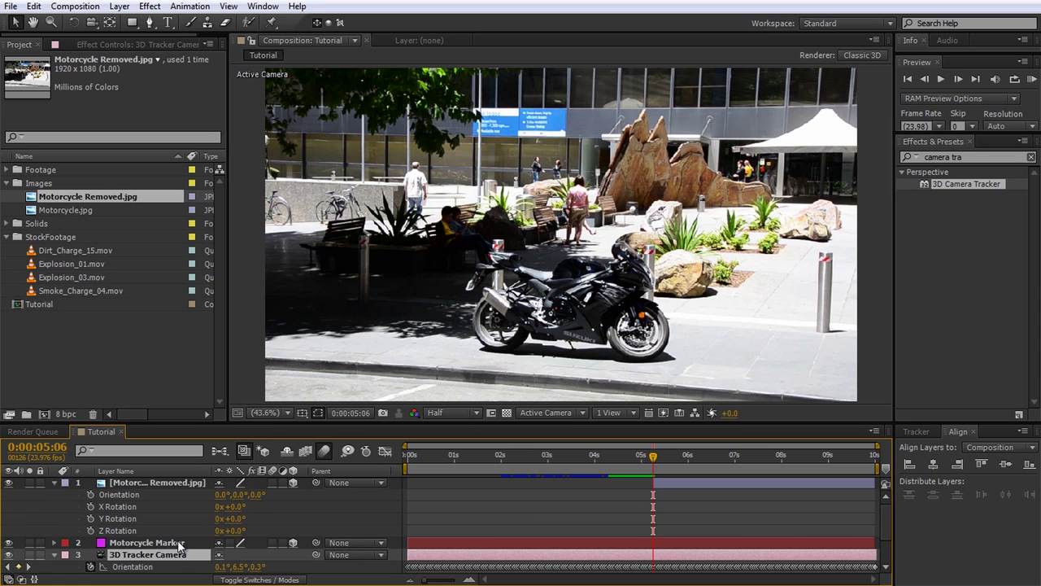
left_click(220, 566)
key("ctrl+c")
left_click(221, 494)
key("ctrl+v")
key("Return")
left_click(247, 566)
key("ctrl+c")
left_click(238, 494)
key("ctrl+v")
key("Return")
left_click(263, 566)
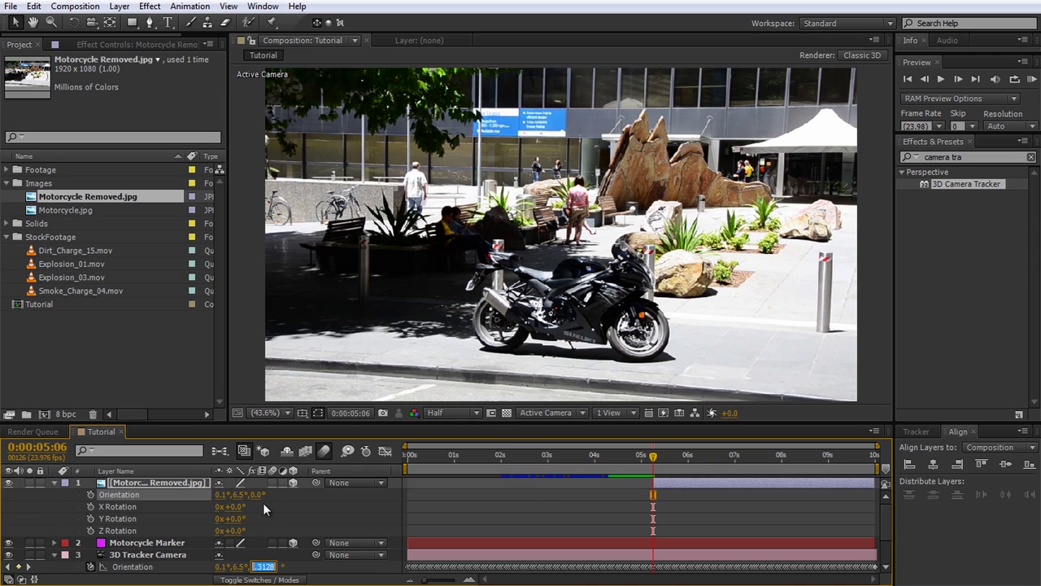
key("ctrl+c")
left_click(257, 494)
key("ctrl+v")
key("Return")
- In the Top view, move the Motorcycle Removed.jpg layer along its Z axis, away from the camera to the Motorcycle Marker's depth
left_click(549, 412)
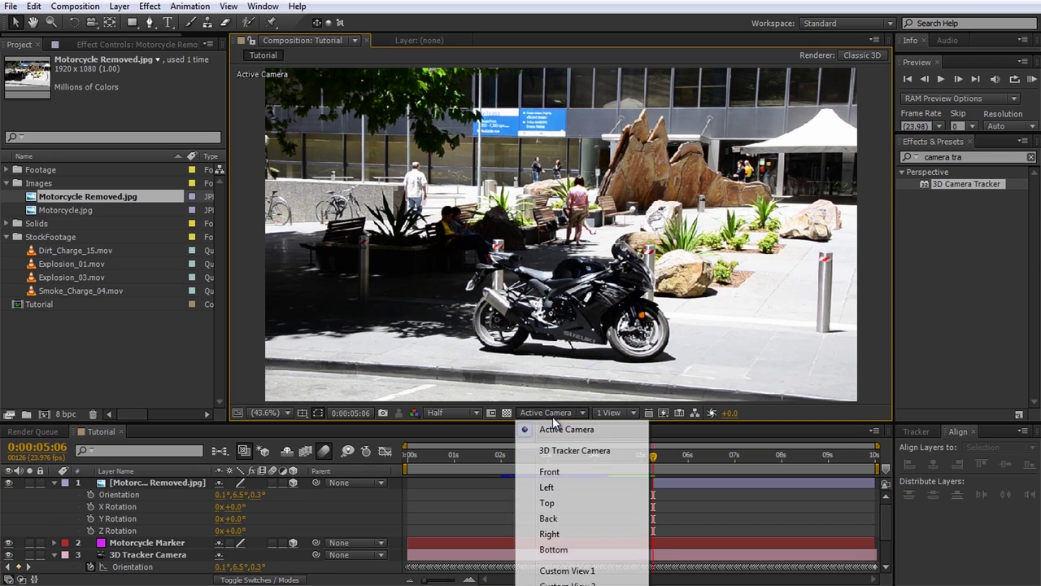
left_click(554, 503)
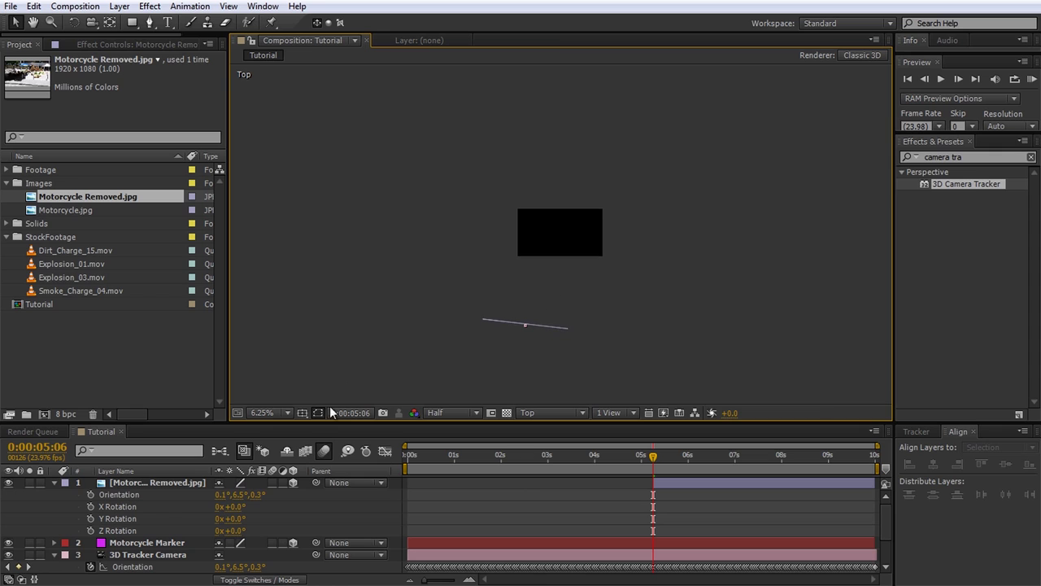
left_click(167, 484)
left_click(151, 555)
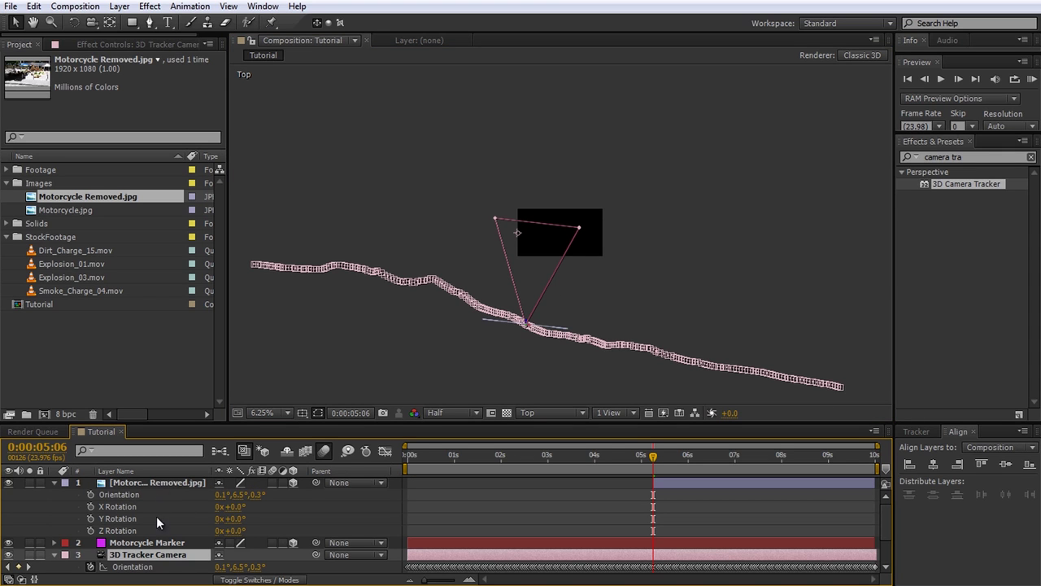
left_click(154, 543)
left_click_drag(577, 215, 531, 521)
left_click_drag(529, 312, 537, 108)
left_click(185, 484)
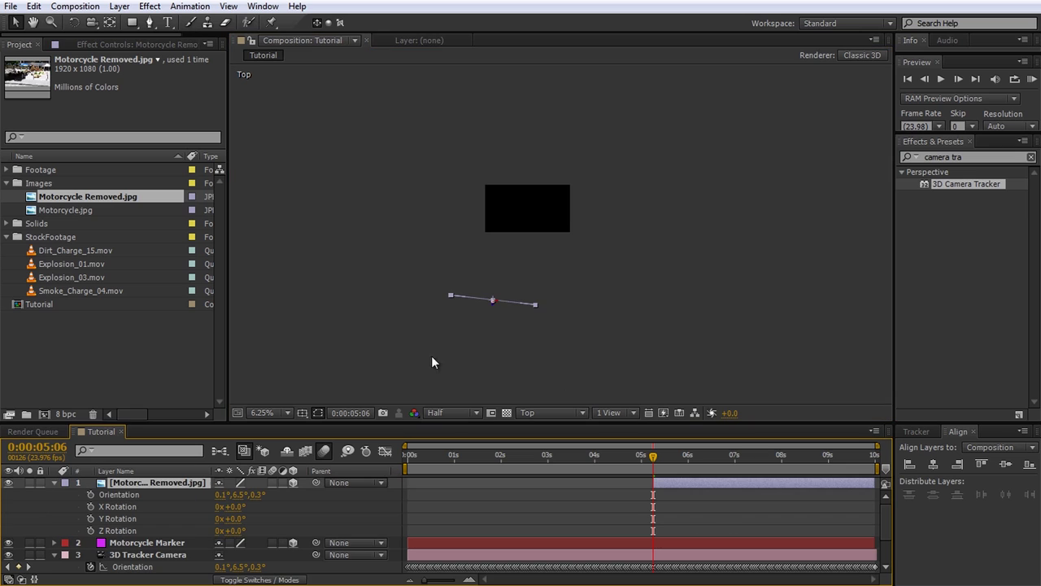
left_click_drag(495, 305, 545, 69)
left_click_drag(540, 128, 509, 431)
left_click_drag(493, 340, 689, 344)
scroll(543, 228, "up", 2)
left_click_drag(569, 287, 570, 284)
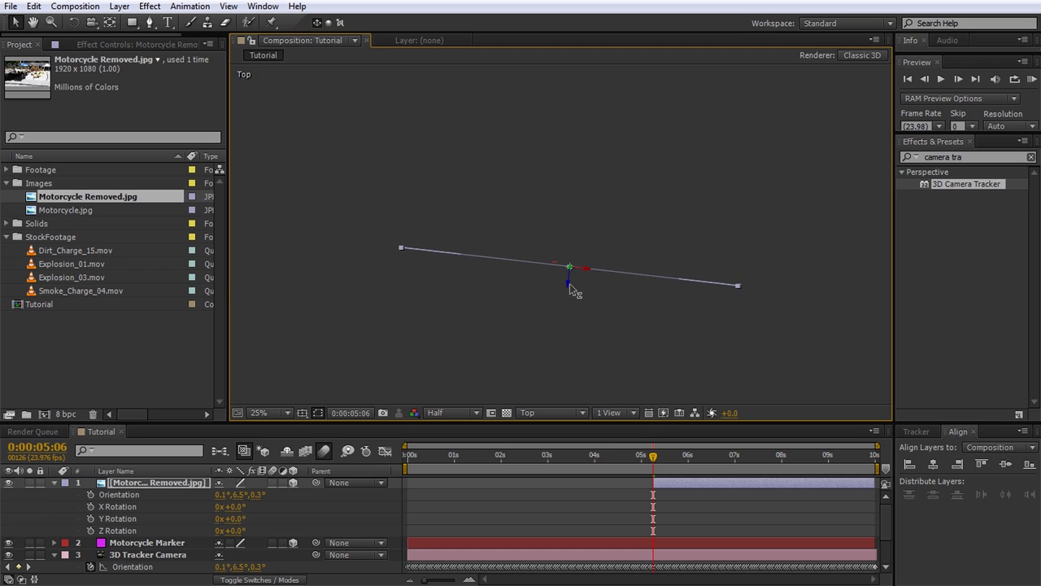
- Back in the Active Camera view, scale the Motorcycle Removed.jpg layer to fill the frame and toggle its visibility to compare the alignment
left_click(552, 413)
left_click(557, 425)
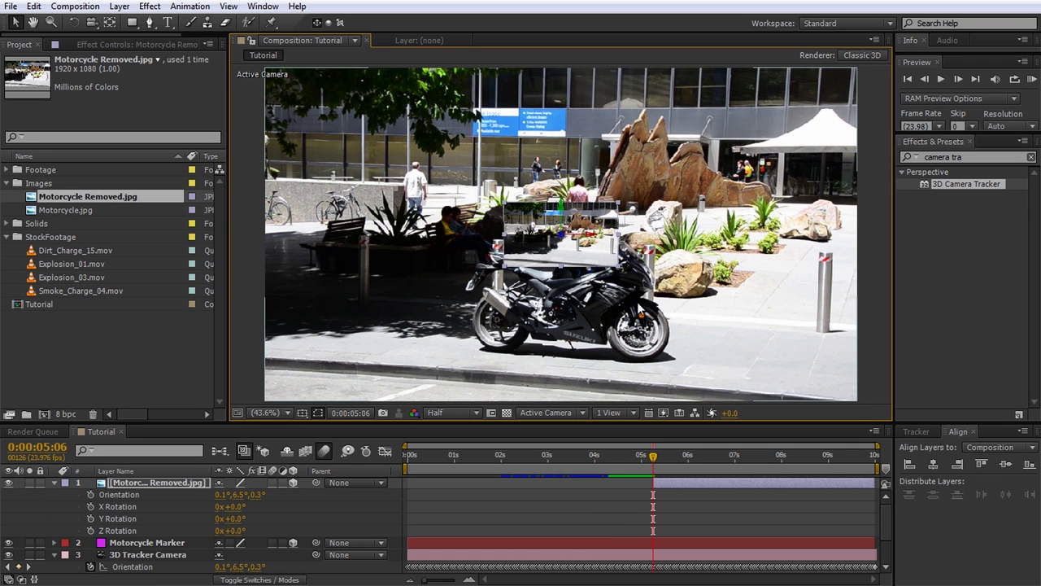
left_click_drag(622, 274, 857, 400)
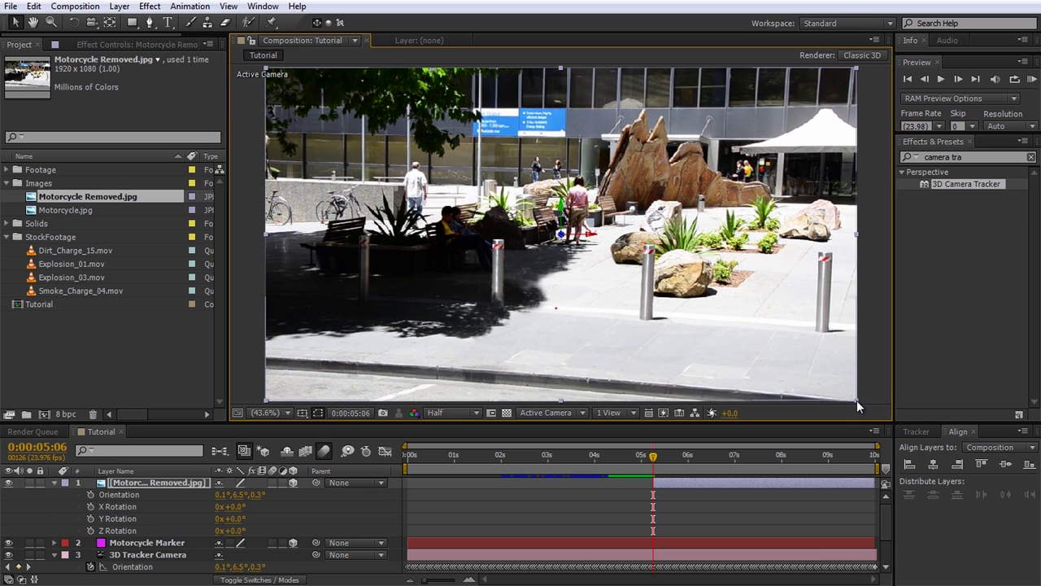
left_click(9, 483)
left_click(9, 483)
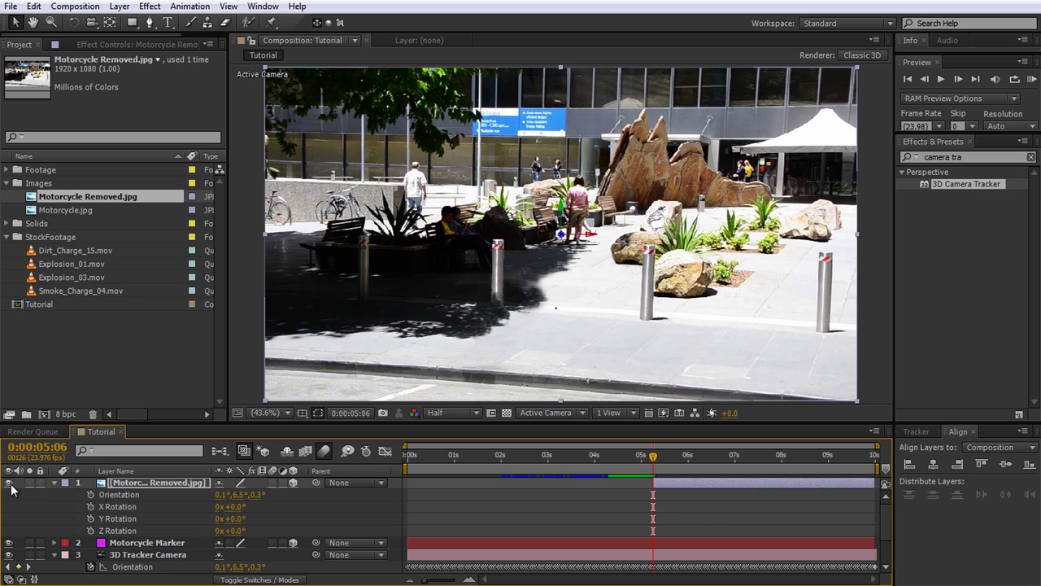
- Lower the Motorcycle Removed.jpg layer's opacity to 53% and draw a closed Pen mask on it around the whole motorcycle
key("t")
left_click_drag(224, 496, 185, 495)
left_click(150, 22)
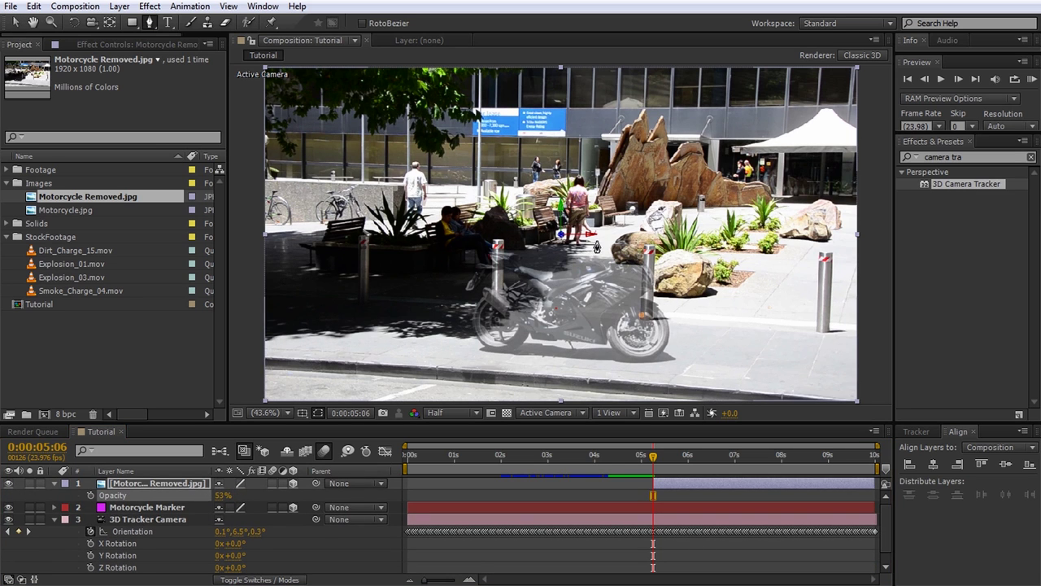
left_click(596, 242)
left_click(566, 247)
left_click(541, 257)
left_click(526, 248)
left_click(500, 241)
left_click(486, 232)
left_click(472, 250)
left_click(528, 361)
left_click(552, 363)
left_click(590, 369)
left_click(625, 369)
left_click(651, 371)
left_click(685, 366)
left_click(684, 350)
left_click(677, 332)
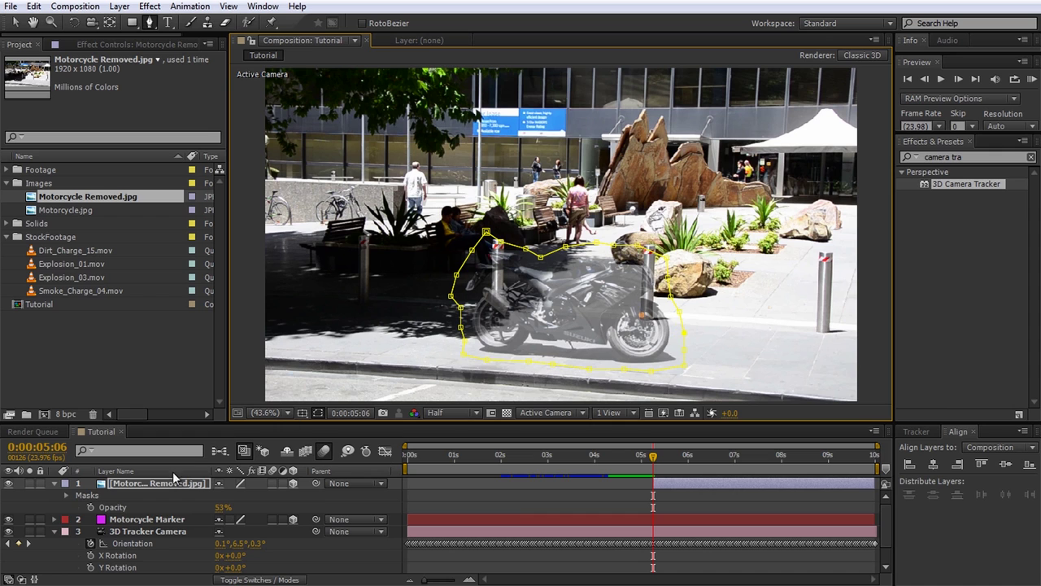
- Restore the Motorcycle Removed.jpg layer's opacity to 100% and scrub from 0:00:05:06 to 0:00:07:01 and back to check the patch
key("m")
key("m")
left_click_drag(231, 519, 301, 499)
key("t")
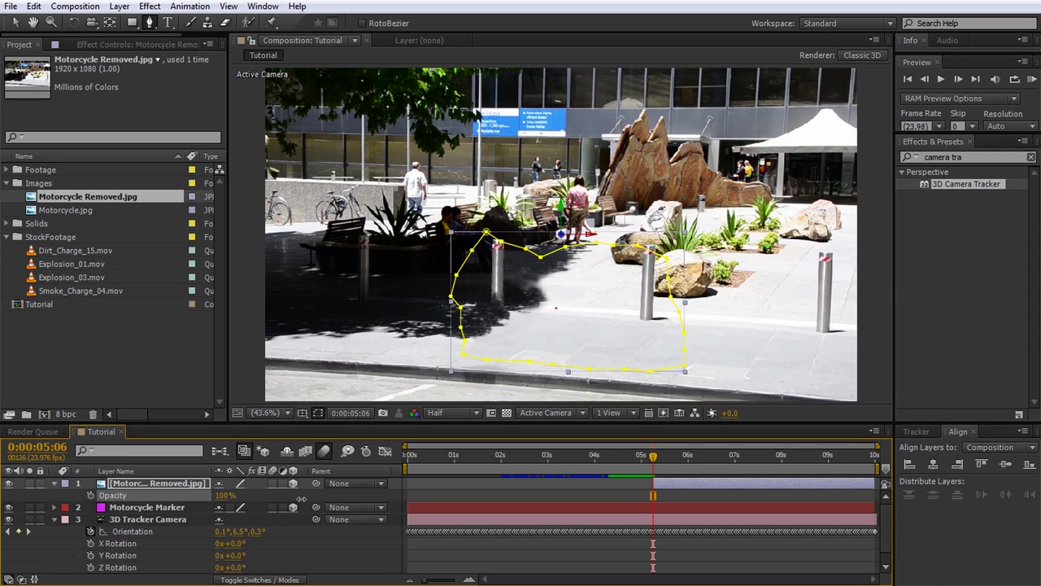
left_click(358, 501)
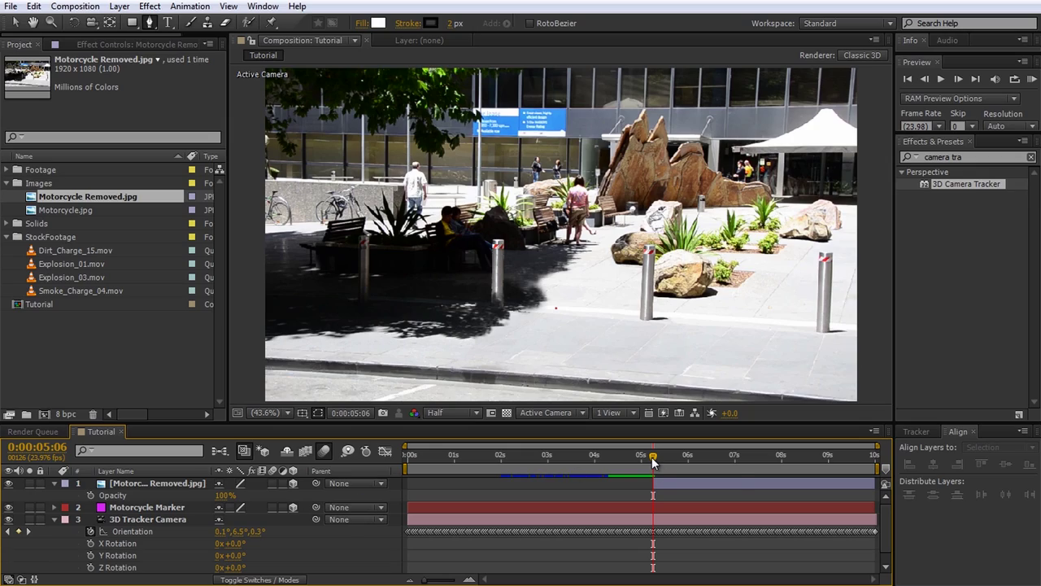
left_click_drag(654, 462, 734, 479)
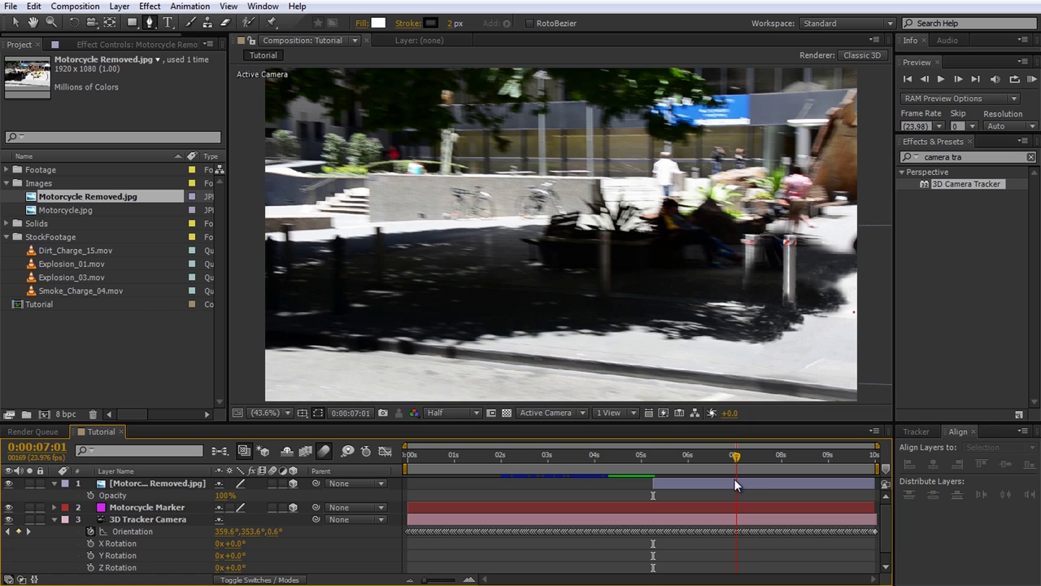
left_click_drag(736, 472, 651, 472)
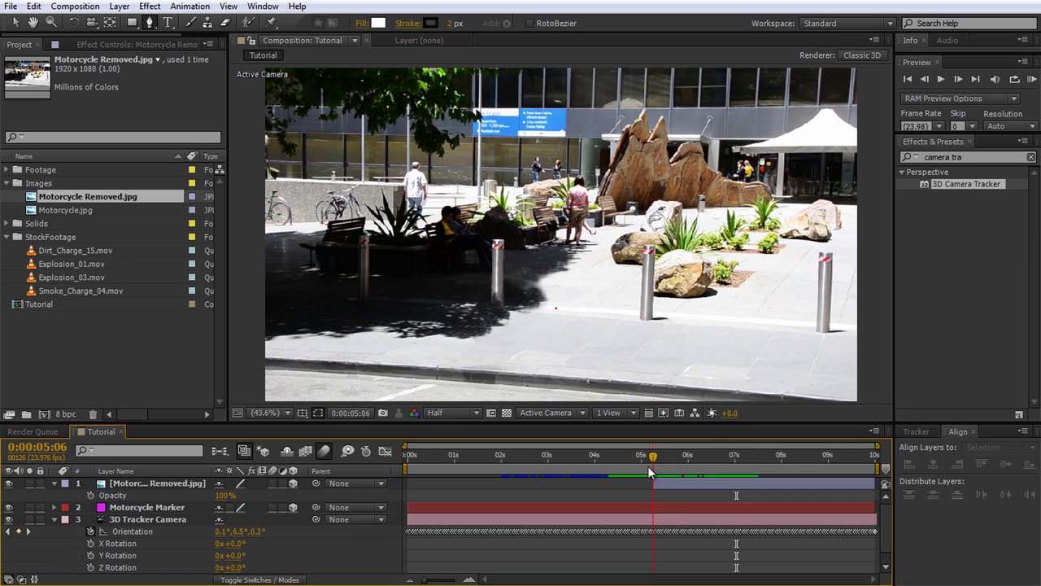
- Start keyframing the Position of the Motorcycle Removed.jpg layer at 0:00:05:06 and lower its opacity to see the footage beneath
left_click(154, 487)
key("p")
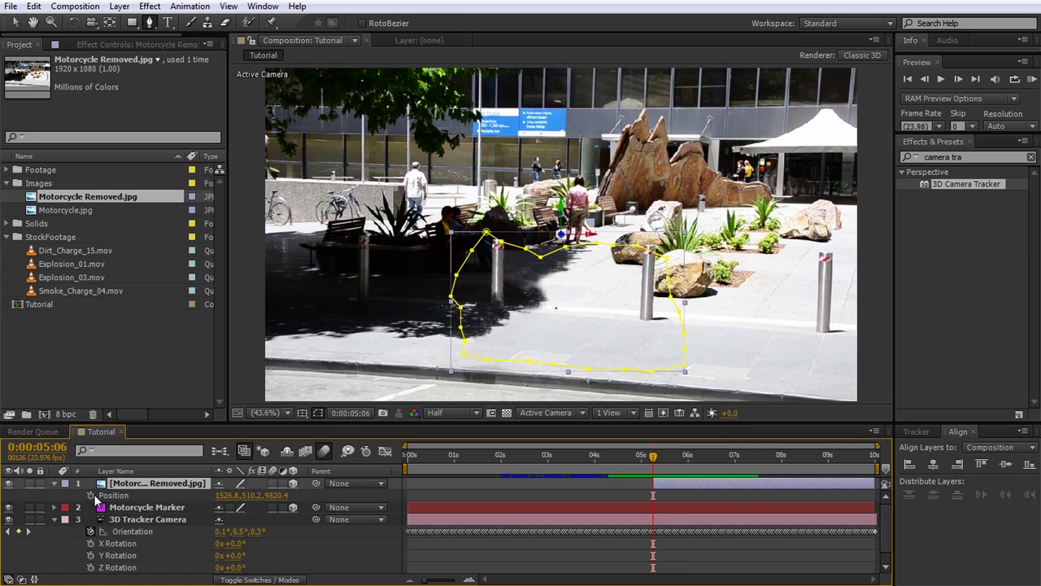
left_click(91, 494)
key("shift+t")
left_click_drag(224, 506, 195, 506)
- Reposition the Motorcycle Removed.jpg layer at several frames after 0:00:05:06 so its Position keyframes keep the patch aligned with the footage
left_click_drag(655, 464, 702, 465)
key("v")
left_click_drag(656, 293, 646, 286)
left_click_drag(703, 458, 723, 458)
left_click_drag(744, 310, 733, 307)
left_click_drag(723, 458, 657, 467)
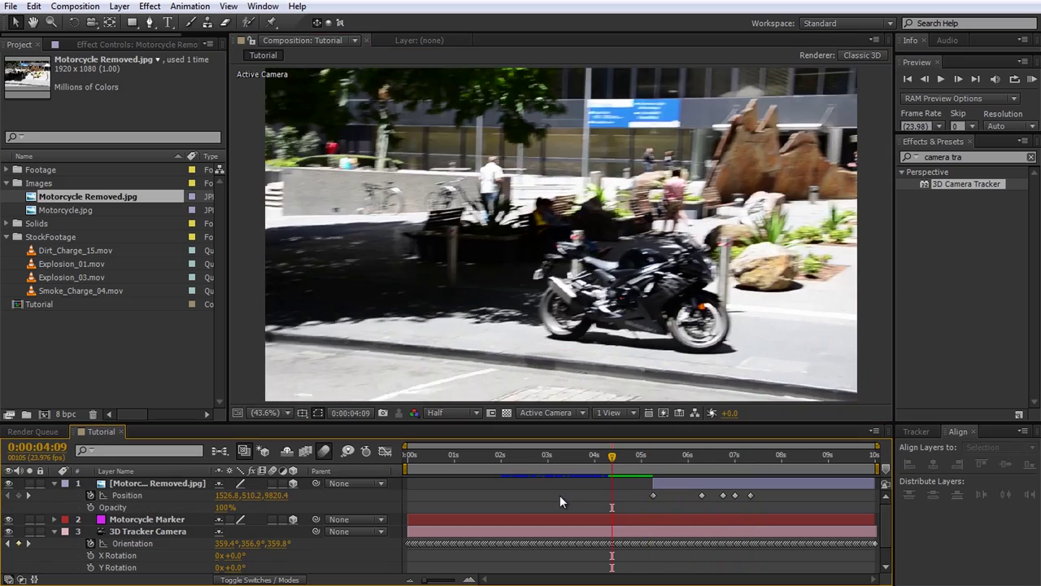
- Play back the patched shot, return to 0:00:05:06 and collapse the layer properties
key("space")
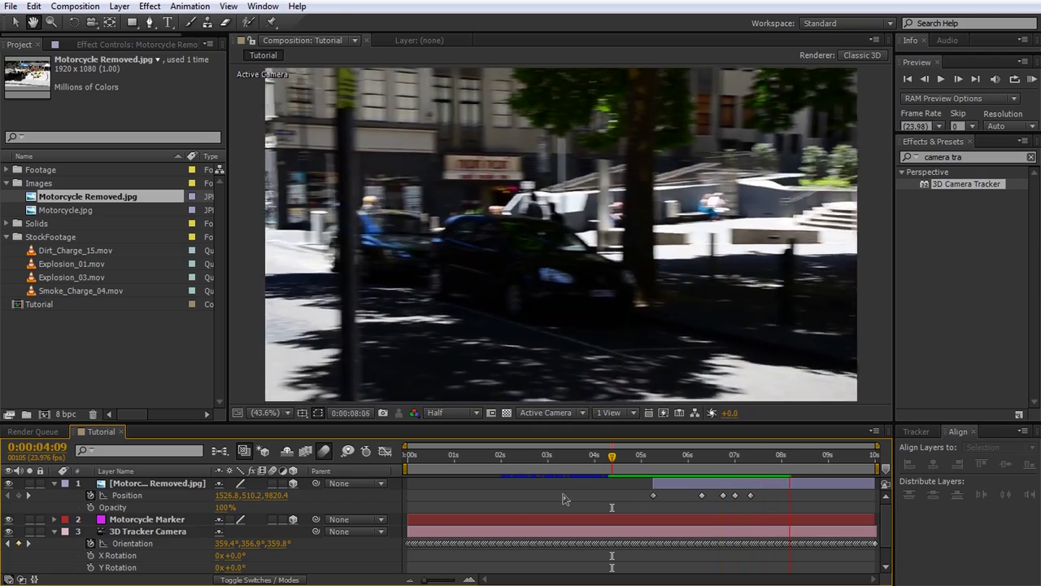
left_click_drag(814, 457, 653, 457)
key("u")
key("F2")
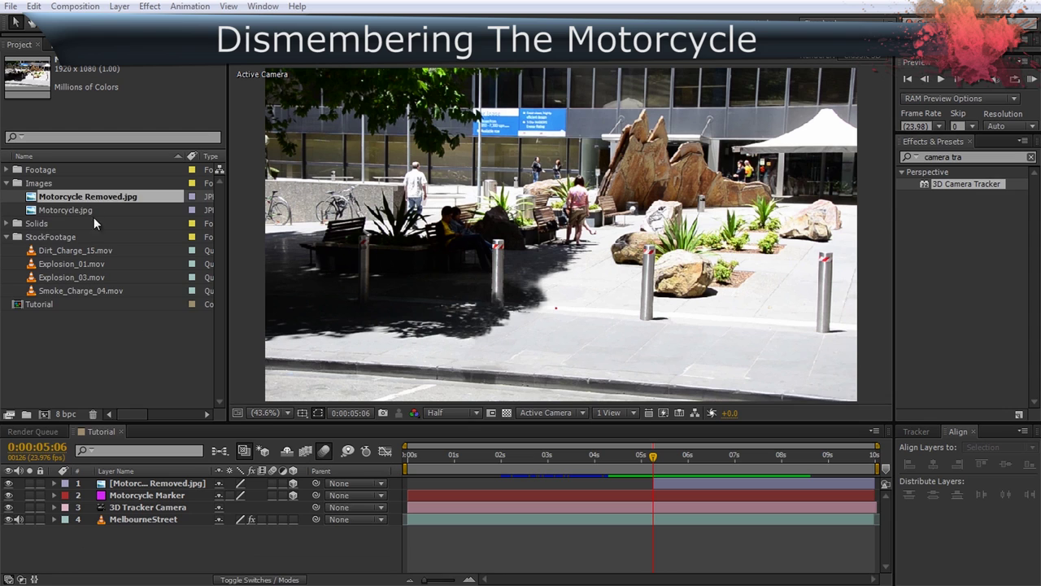
- Add Motorcycle.jpg to the composition as the uppermost layer at 0:00:05:06 and make it a 3D layer
left_click_drag(94, 210, 143, 345)
left_click_drag(166, 470, 161, 478)
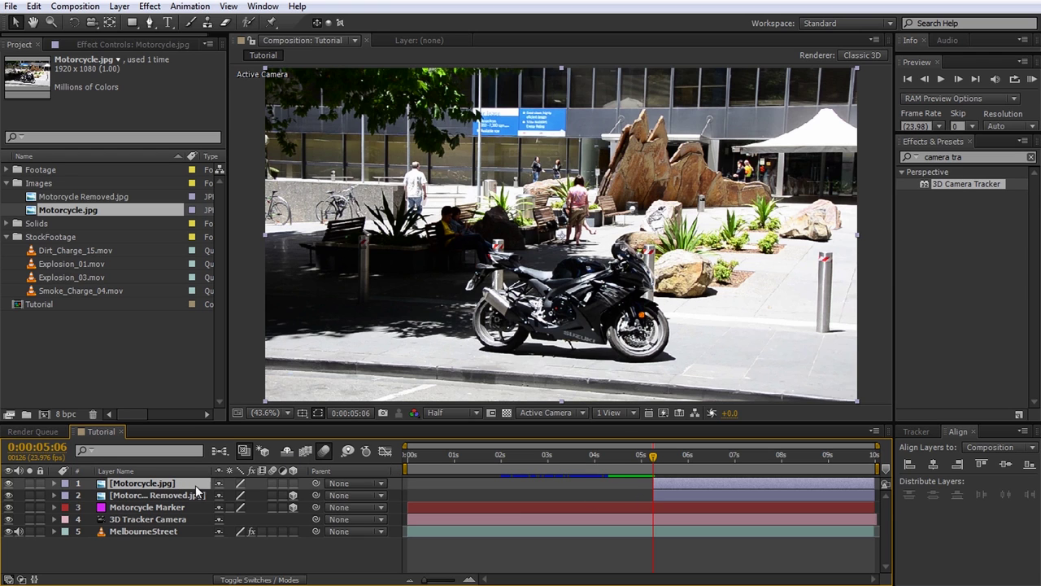
left_click(292, 483)
- Copy the Position of the Motorcycle Removed.jpg layer, 1526.8, 510.2, 9820.4, onto the Motorcycle.jpg layer
key("p")
left_click(197, 507)
key("p")
left_click(231, 519)
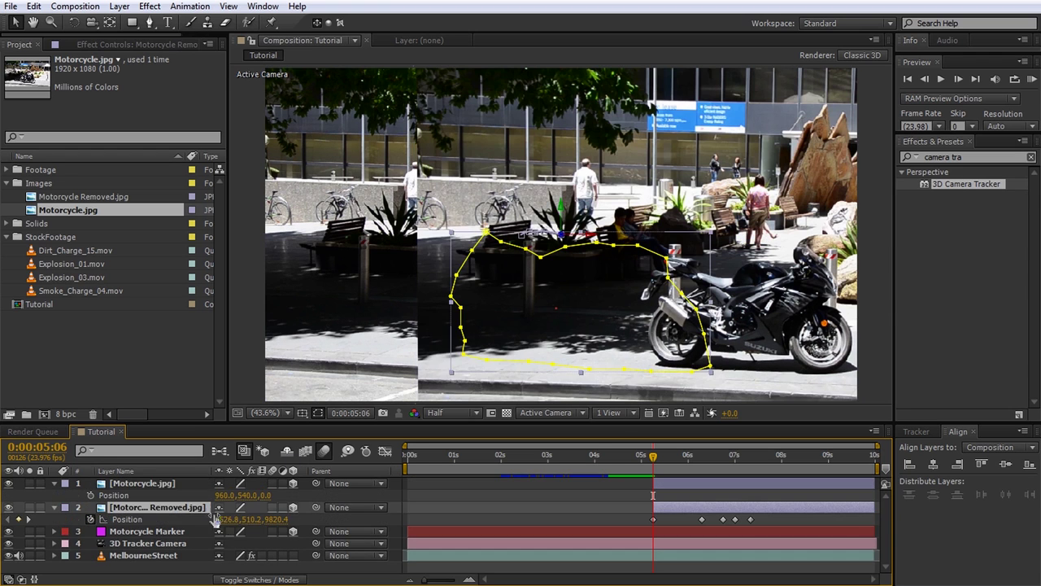
key("Return")
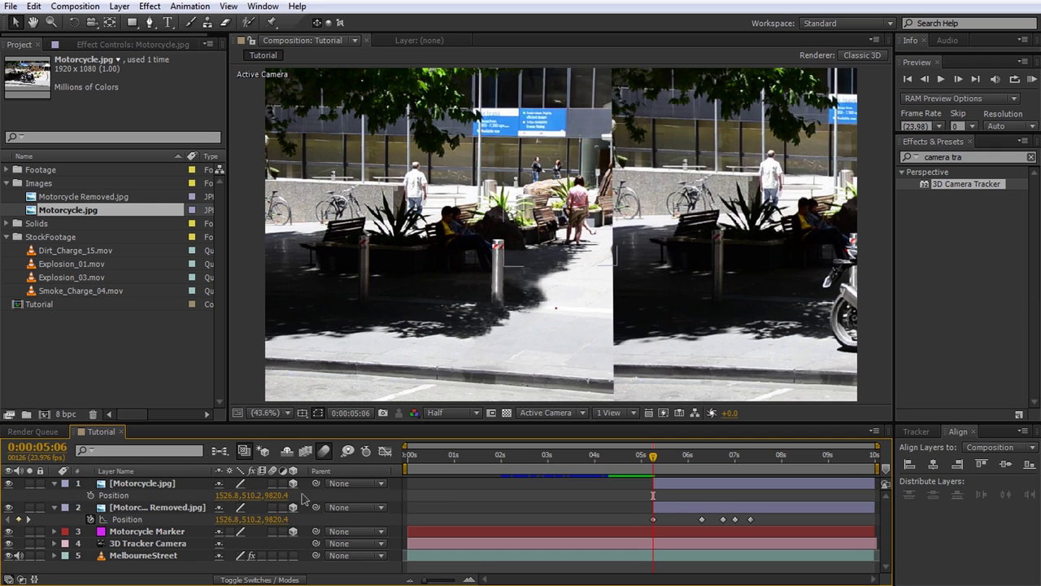
- Copy the Orientation of the Motorcycle Removed.jpg layer onto the Motorcycle.jpg layer
left_click(200, 508)
key("r")
left_click(176, 483)
key("r")
left_click(161, 555)
key("ctrl+c")
left_click(135, 484)
key("ctrl+v")
- Copy the 518.7% Scale of the Motorcycle Removed.jpg layer onto Motorcycle.jpg and scrub to check the alignment
left_click(155, 544)
key("s")
left_click(122, 484)
key("s")
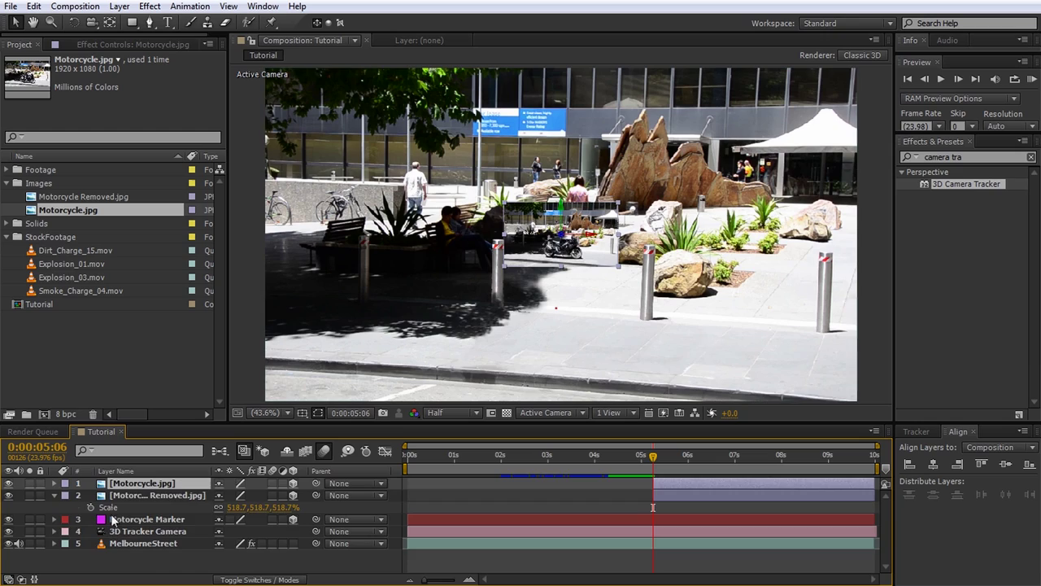
left_click(116, 496)
key("ctrl+v")
mouse_move(661, 462)
left_mouse_down()
mouse_move(728, 470)
mouse_move(660, 467)
left_mouse_up()
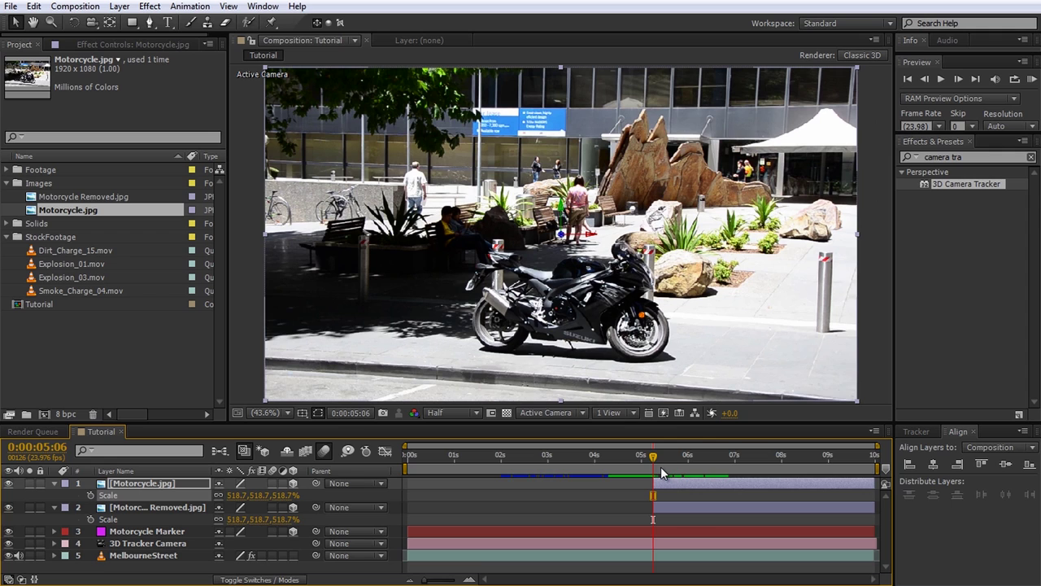
- Add Hue/Saturation to Motorcycle.jpg and keyframe it from 0:00:05:06 to Master Saturation -83 and Master Lightness -68 at 0:00:06:00
left_click(997, 157)
type("hue")
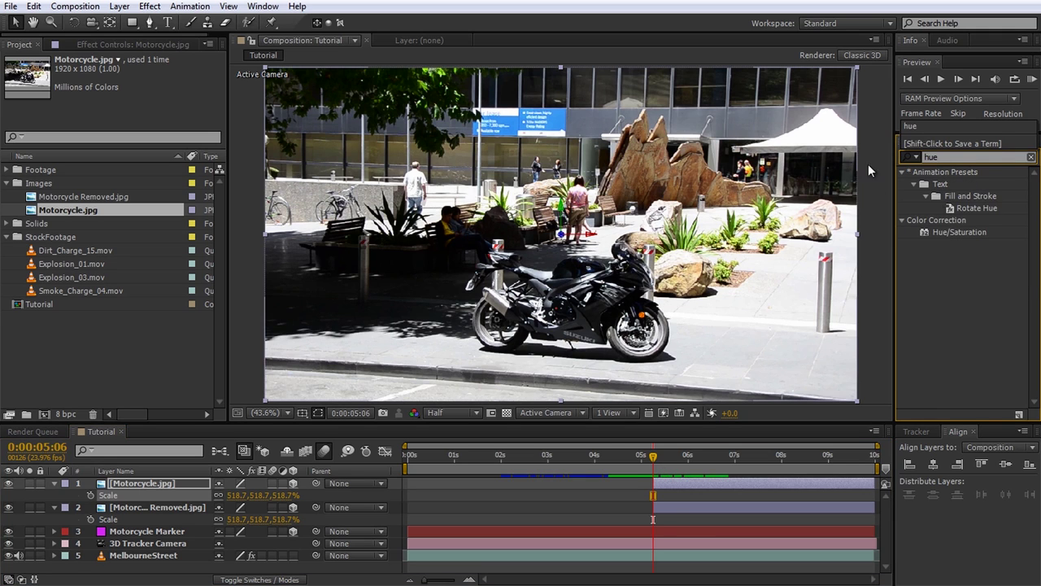
double_click(945, 231)
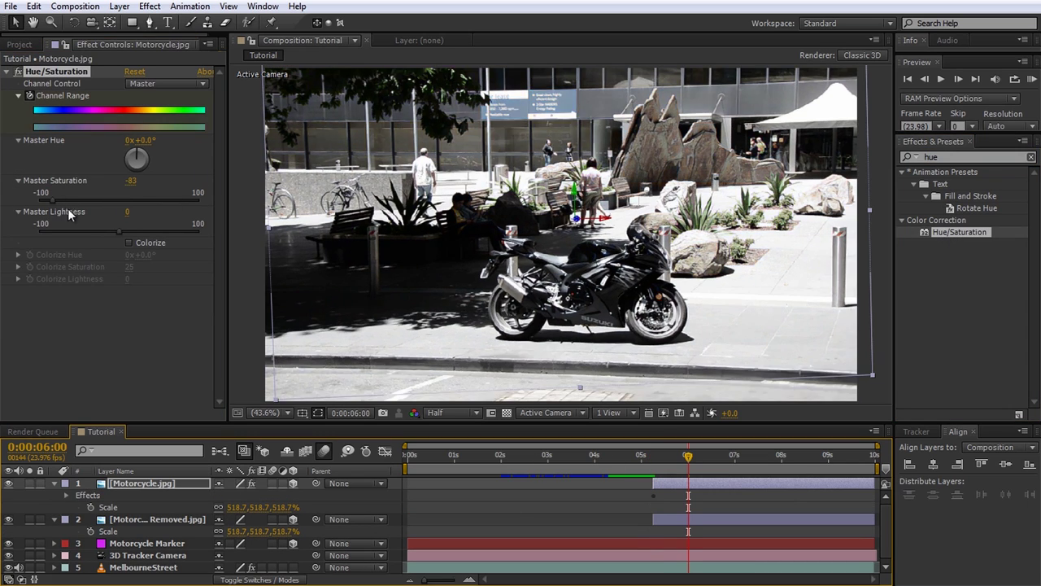
left_click_drag(119, 232, 65, 232)
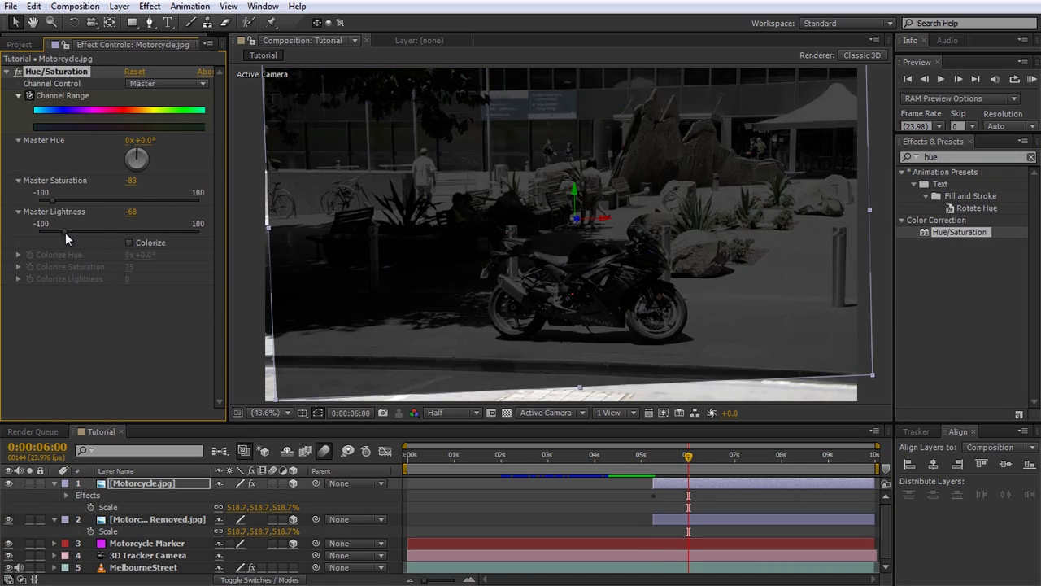
left_click_drag(688, 460, 654, 458)
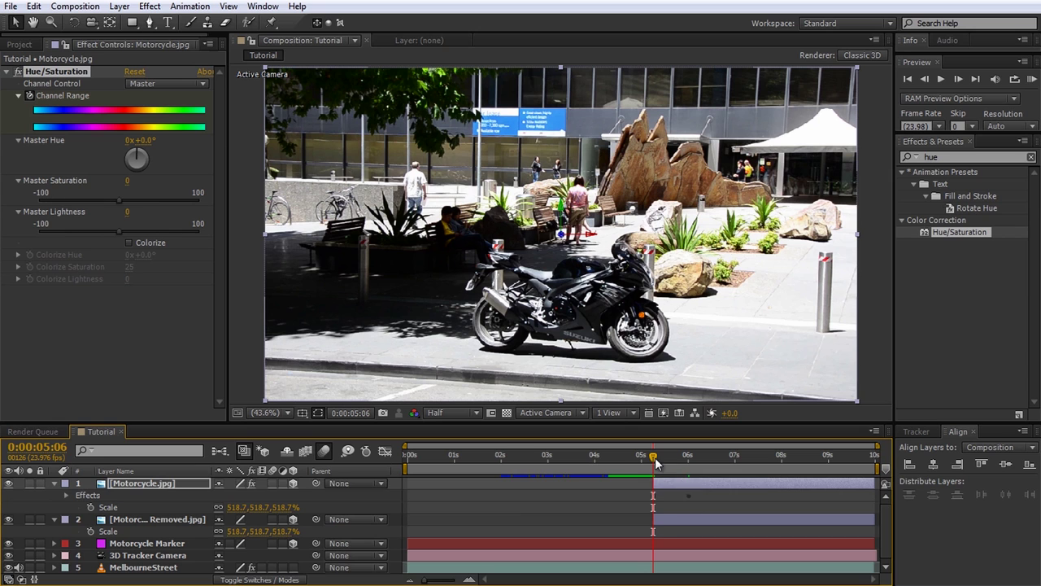
- Rename the Motorcycle.jpg layer as Chunk 1
key("Return")
type("Chunk")
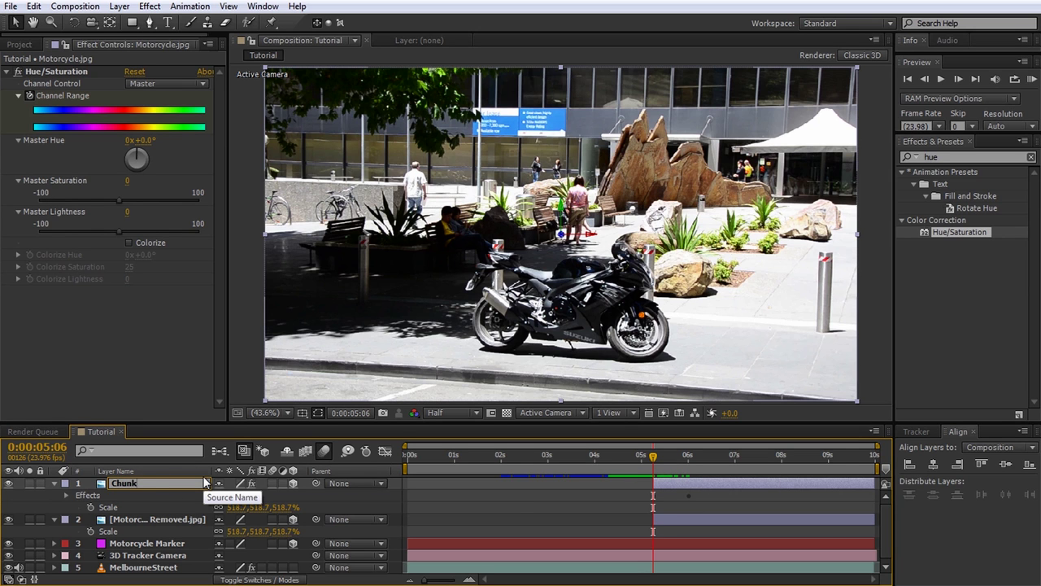
type(" 1")
key("Return")
- Draw a closed Pen mask on Chunk 1 with jagged inner edges around the motorcycle's rear wheel, exhaust and engine section
scroll(539, 324, "up", 2)
left_click(150, 22)
left_click(572, 200)
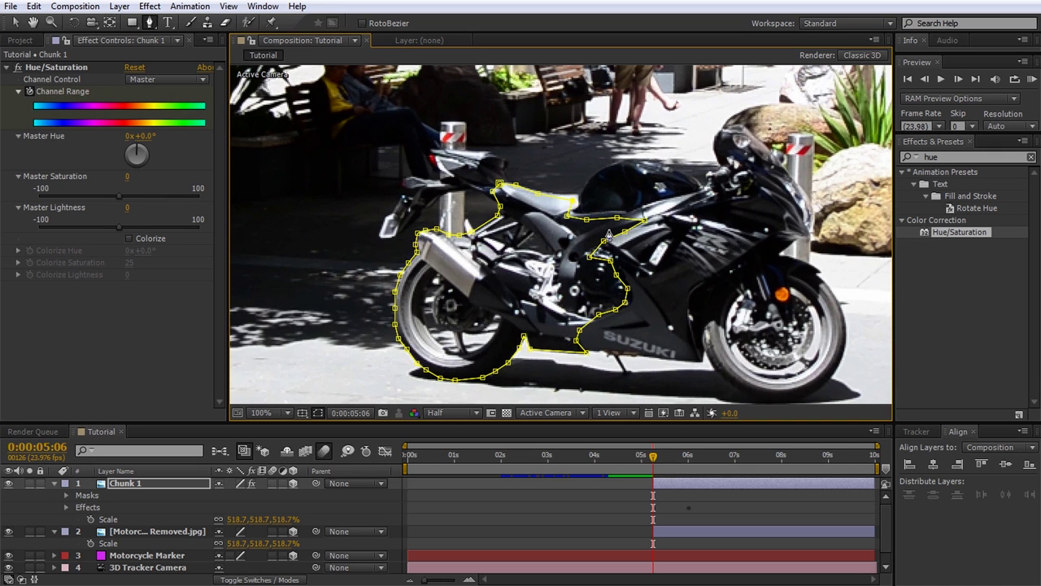
left_click(572, 201)
scroll(506, 325, "down", 2)
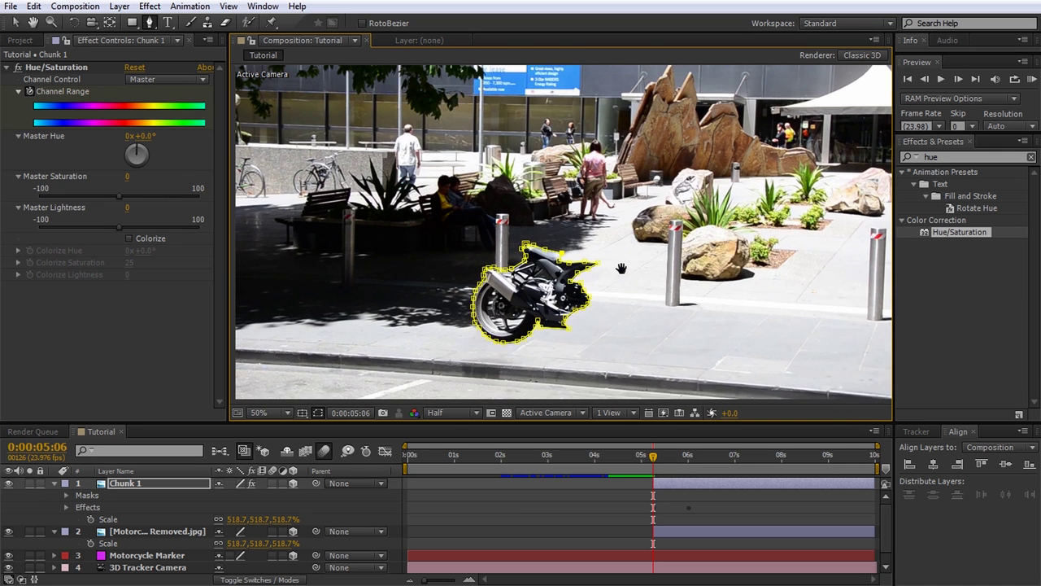
- Show Chunk 1's position and rotation properties and move its anchor point to the centre of the rear section with the Pan Behind tool
left_click(181, 485)
key("p")
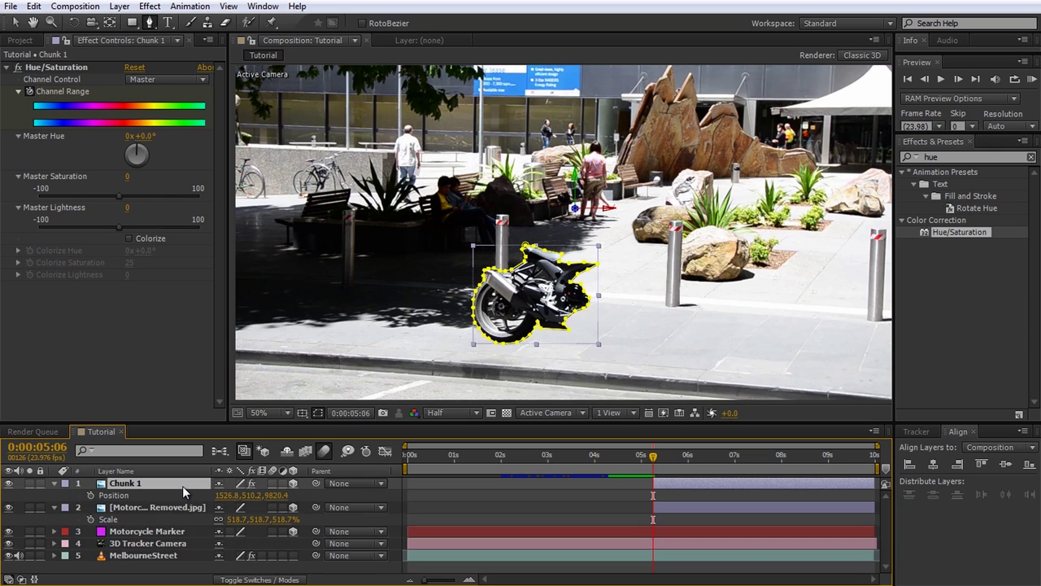
key("shift+r")
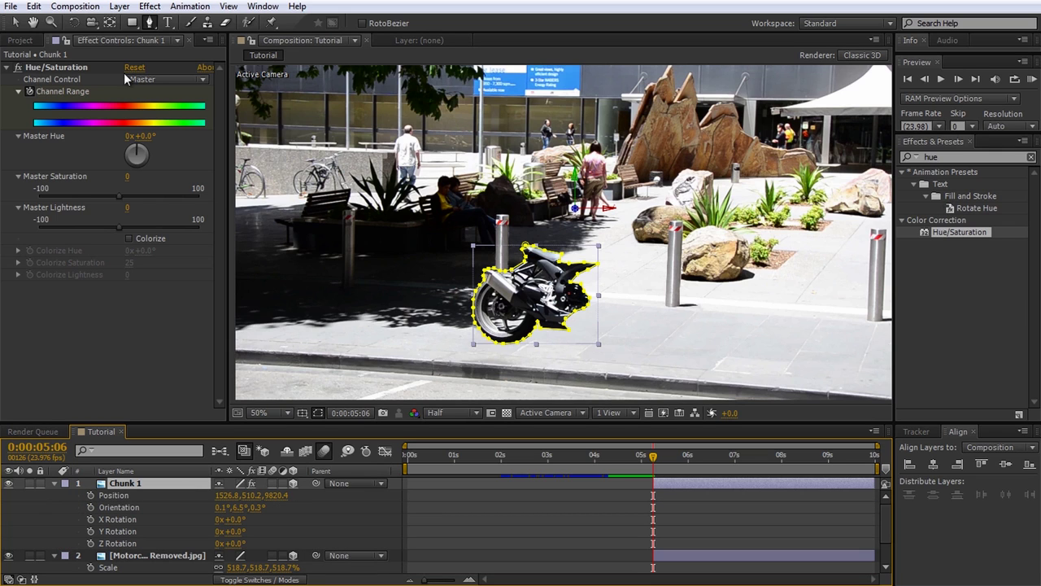
left_click(109, 23)
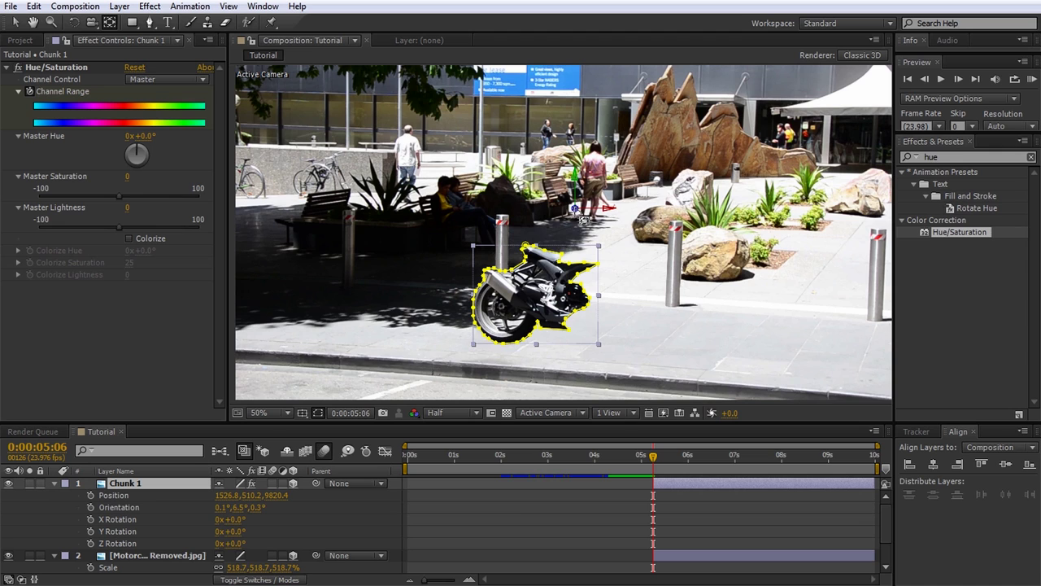
left_click_drag(531, 292, 530, 293)
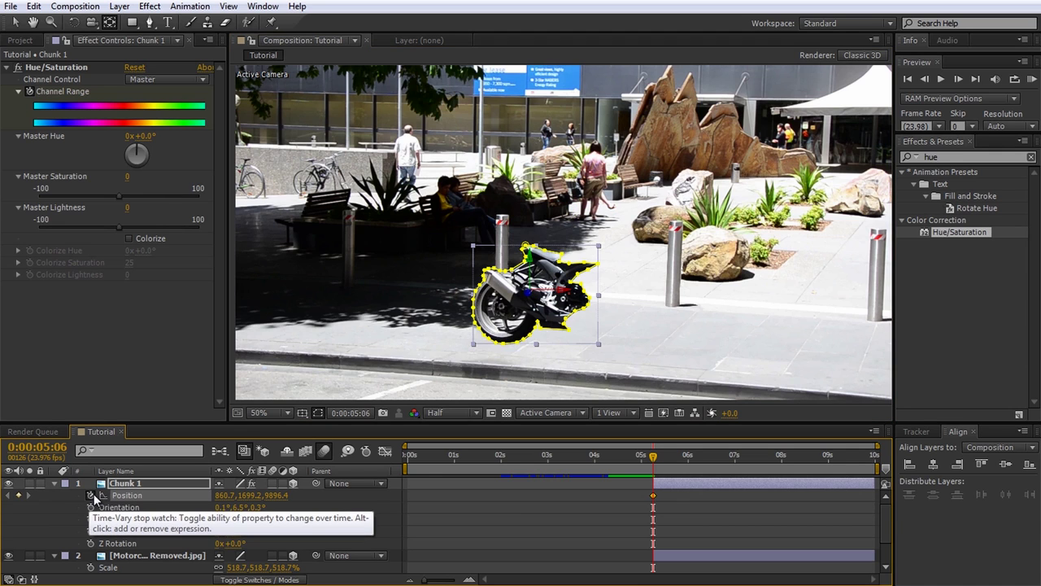
- Keyframe Chunk 1's Position and Z Rotation at 0:00:05:06, then raise and rotate the piece 12 frames further on
left_click(90, 494)
left_click(91, 542)
key("shift+Page_Down")
key("Page_Down")
key("Page_Down")
key("v")
left_click_drag(569, 289, 565, 272)
left_click_drag(234, 543, 217, 543)
left_click_drag(542, 295, 534, 302)
- Move Chunk 1 further and change its Z Rotation at a third point just after 0:00:06:00
left_click_drag(677, 456, 694, 456)
left_click_drag(576, 258, 561, 265)
left_click_drag(235, 543, 260, 542)
left_click_drag(561, 264, 554, 259)
left_click_drag(234, 542, 241, 543)
- Preview Chunk 1's motion and shift its second and third Position and Z Rotation keyframes earlier to speed up the move
left_click(686, 515)
left_click_drag(694, 457, 676, 465)
key("space")
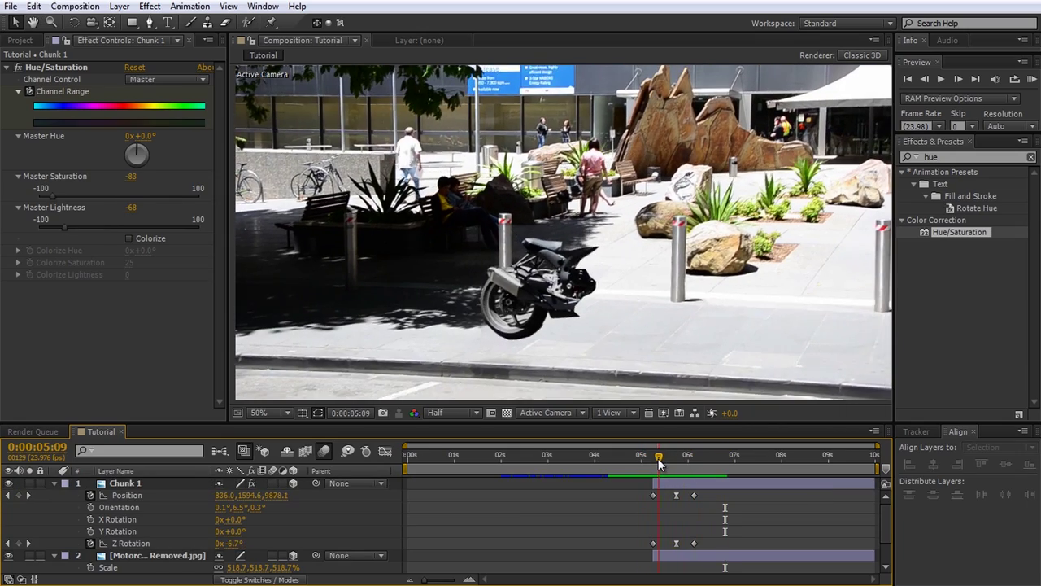
left_click_drag(698, 553, 664, 493)
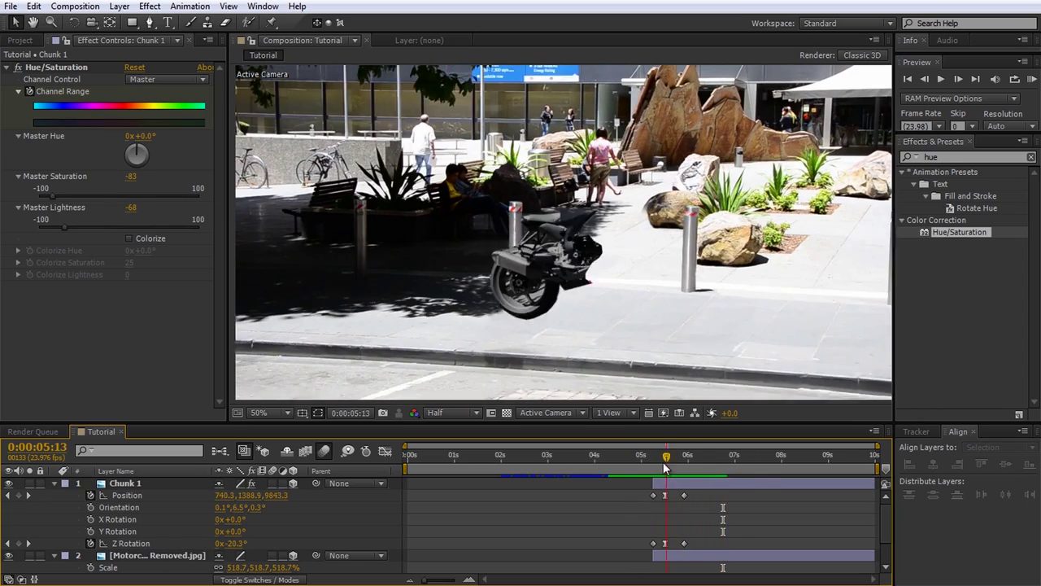
- Duplicate the Chunk 1 layer, show the copy's mask, position and rotation properties, and delete its mask
left_click(183, 484)
key("ctrl+d")
key("Return")
key("Return")
key("m")
key("shift+p")
key("shift+r")
left_click(162, 496)
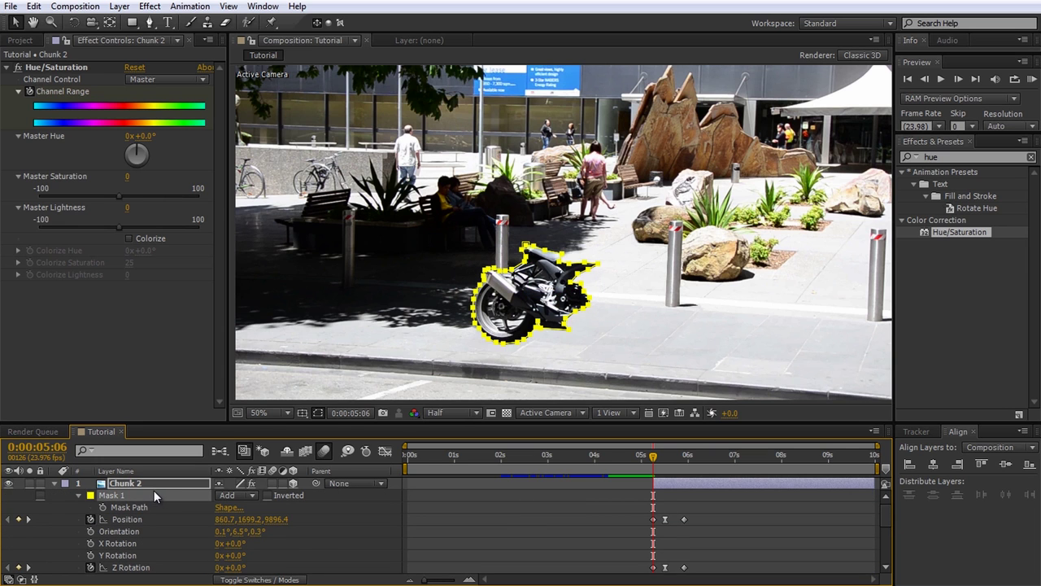
key("Delete")
- Draw a closed Pen mask on Chunk 2 around the motorcycle's front fairing and windscreen, and centre the anchor point on that piece
left_click_drag(637, 278, 611, 258)
scroll(547, 229, "up", 1)
left_click(149, 22)
left_click(649, 145)
left_click(624, 116)
left_click(602, 117)
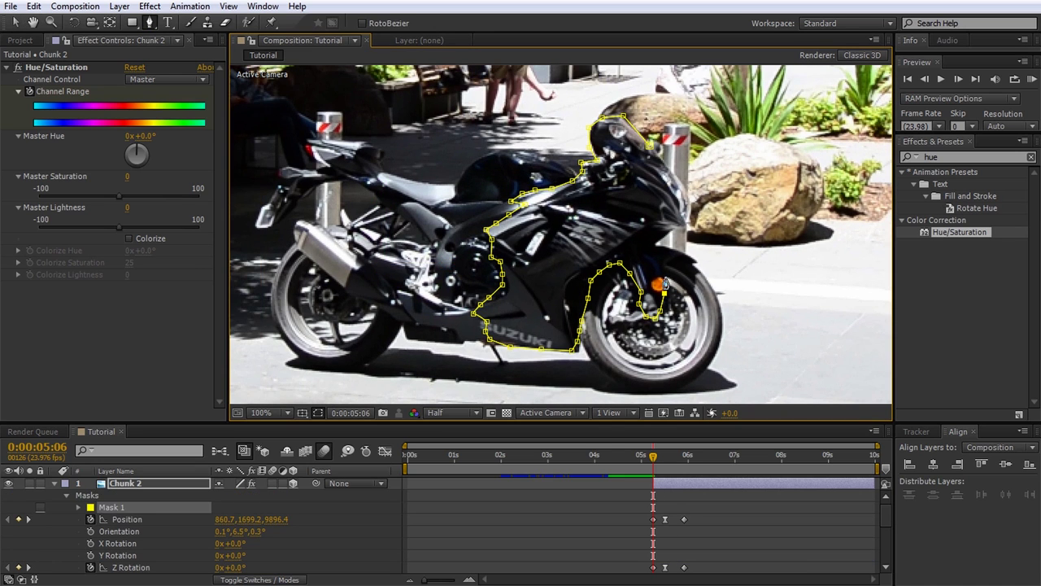
left_click(651, 145)
left_click(112, 22)
left_click_drag(438, 275, 586, 252)
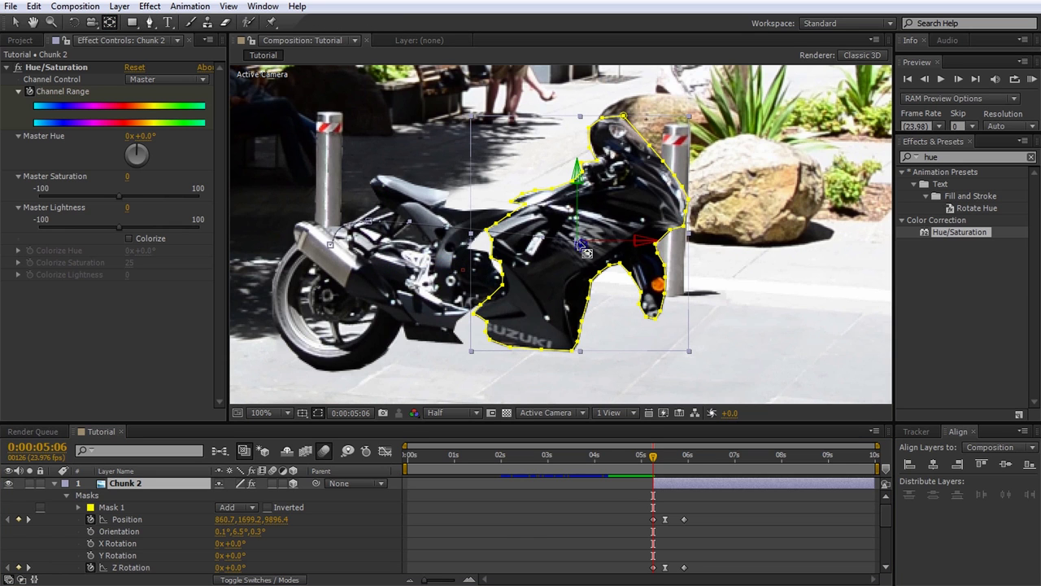
- At the second keyframe, move Chunk 2 away from the rear section and rotate it around Z
key("v")
left_click_drag(683, 460, 665, 460)
left_click_drag(410, 208, 643, 181)
left_click_drag(231, 567, 282, 567)
left_click_drag(687, 193, 650, 203)
- At the third keyframe, move Chunk 2 further out and adjust its Z Rotation, then scrub back to 0:00:05:06 to review the motion
left_click_drag(665, 458, 685, 467)
left_click_drag(407, 228, 649, 217)
left_click_drag(232, 567, 256, 567)
left_click_drag(685, 462, 668, 484)
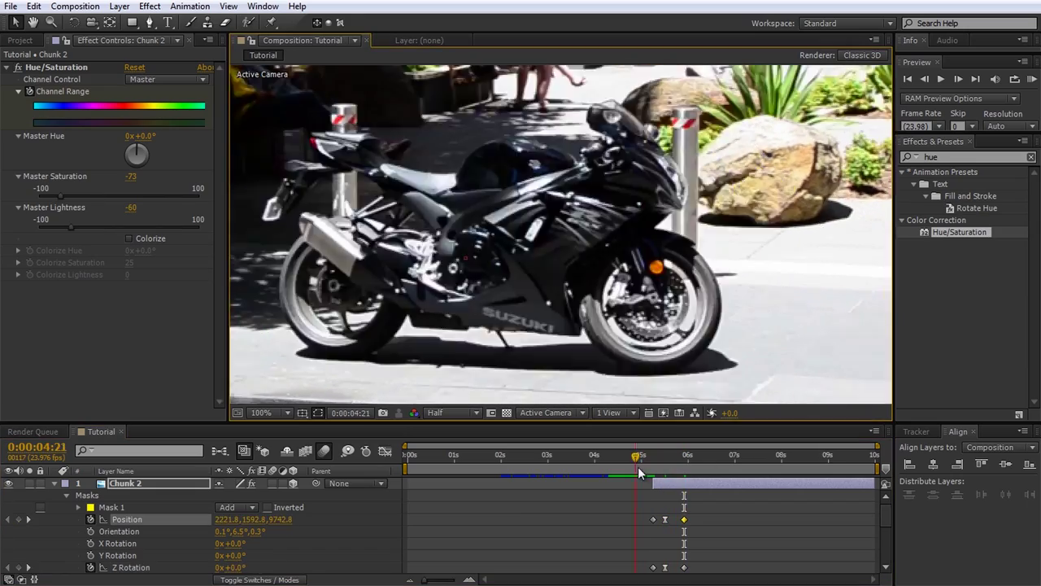
left_click_drag(210, 570, 203, 571)
left_click_drag(684, 458, 653, 463)
scroll(648, 276, "down", 1)
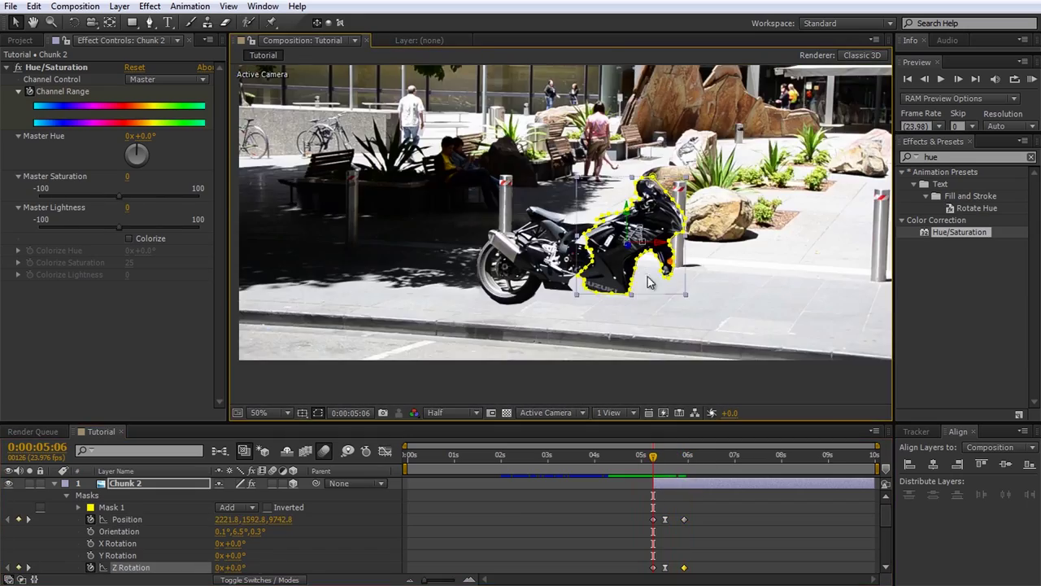
left_click(652, 389)
- Duplicate the Chunk 2 layer, clear the copy's Position and Z Rotation keyframes and delete its mask
left_click(159, 483)
key("ctrl+d")
key("u")
key("u")
left_click(90, 519)
left_click(90, 567)
left_click(139, 494)
key("Delete")
- Draw a closed Pen mask on Chunk 3 around the motorcycle's front wheel
scroll(601, 278, "up", 1)
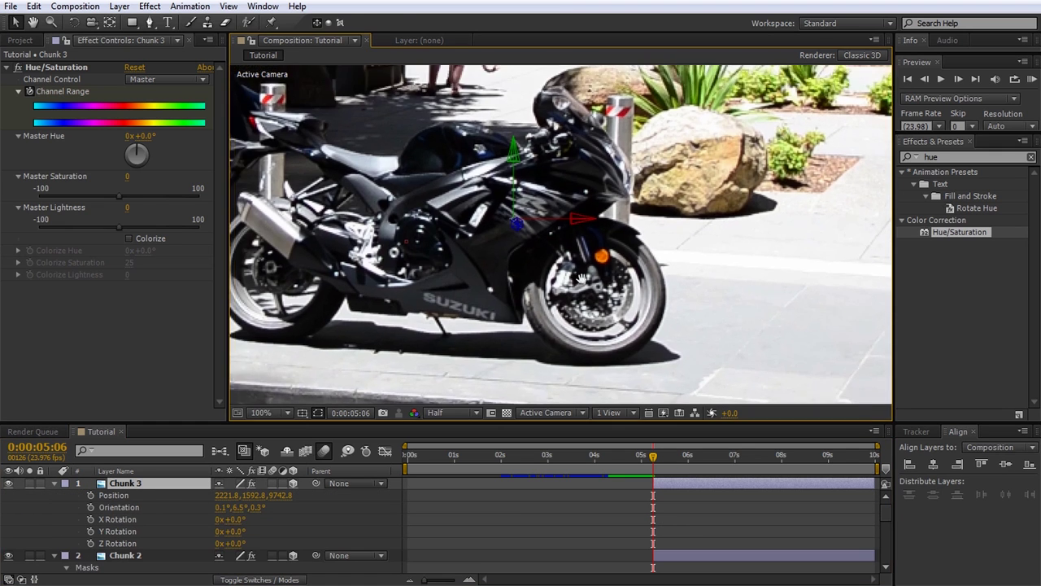
left_click_drag(600, 279, 581, 245)
key("g")
left_click(582, 187)
left_click(562, 188)
left_click(539, 196)
left_click(515, 210)
left_click(503, 224)
left_click(499, 241)
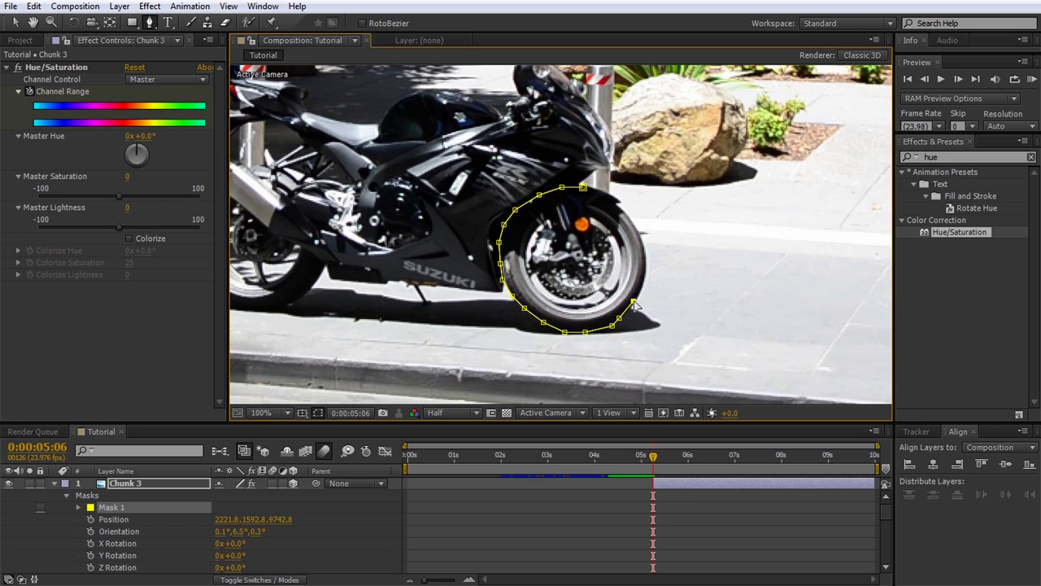
left_click(605, 193)
left_click(583, 187)
- Centre Chunk 3's anchor point on the wheel and keyframe its Position and Z Rotation from 0:00:05:06 so the wheel flies away
scroll(682, 265, "down", 1)
left_click(91, 519)
left_click(90, 567)
left_click(109, 22)
left_click_drag(585, 223, 625, 262)
left_click_drag(717, 225, 583, 246)
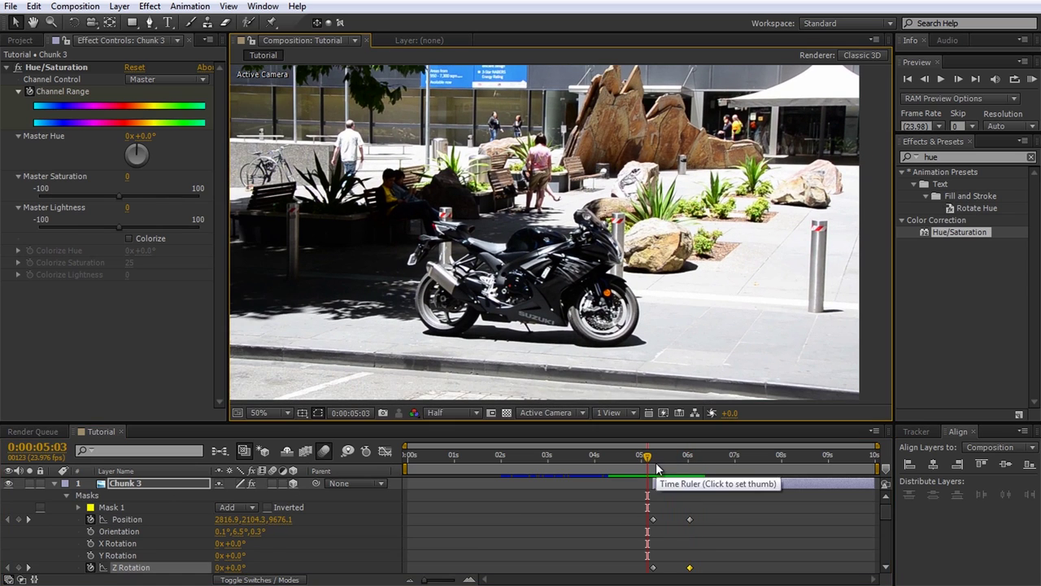
- Duplicate the Chunk 3 layer and replace the copy's wheel mask with one around the fuel tank
left_click(169, 485)
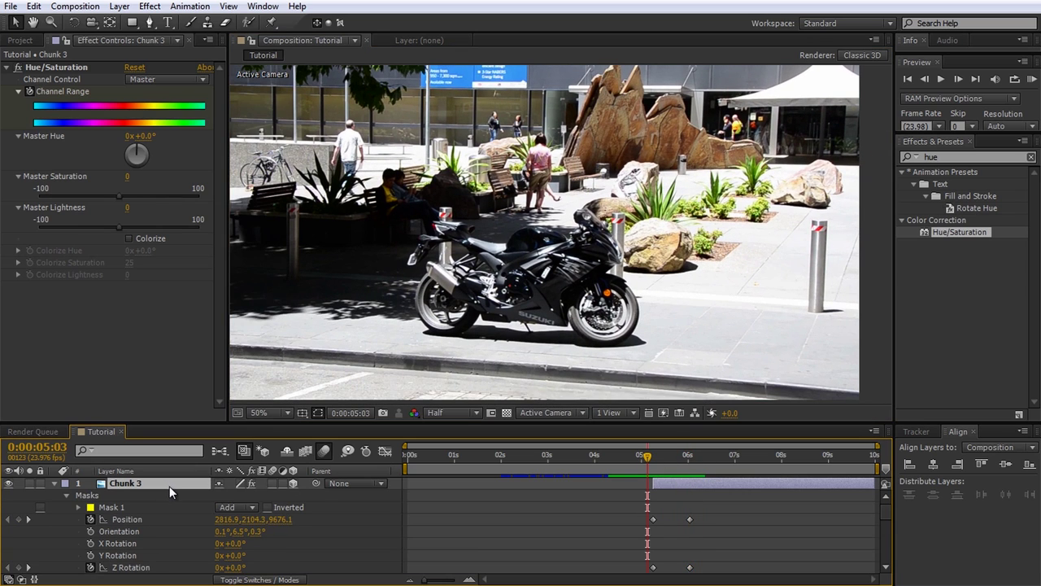
key("ctrl+shift+d")
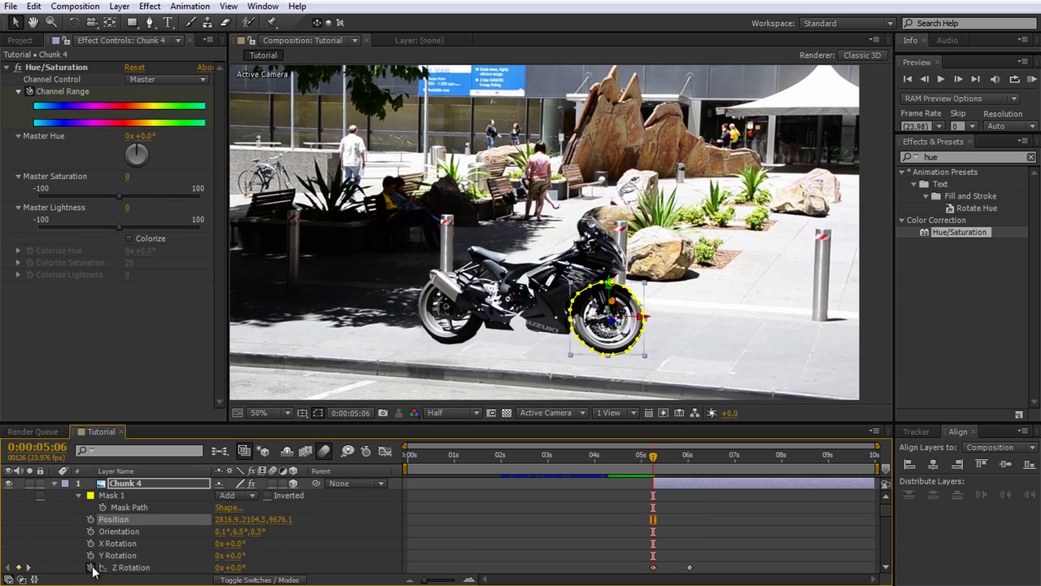
scroll(575, 230, "up", 2)
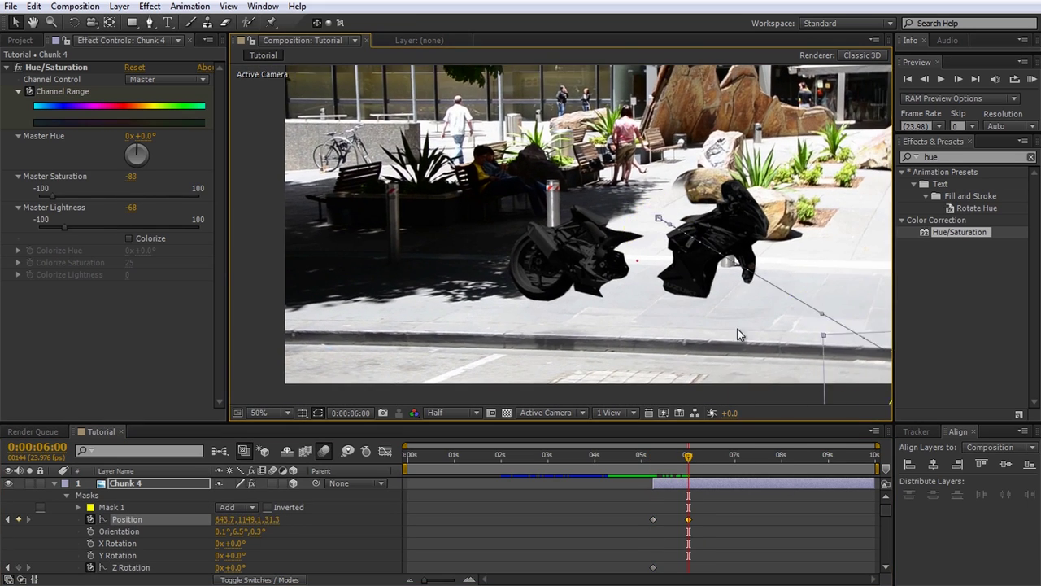
- At 0:00:06:00, move Chunk 4 out past the lower-left of the frame and spin it around Z, then return to 0:00:05:06
scroll(468, 228, "down", 2)
left_click_drag(466, 228, 270, 396)
left_click_drag(238, 567, 636, 575)
left_click_drag(689, 458, 654, 471)
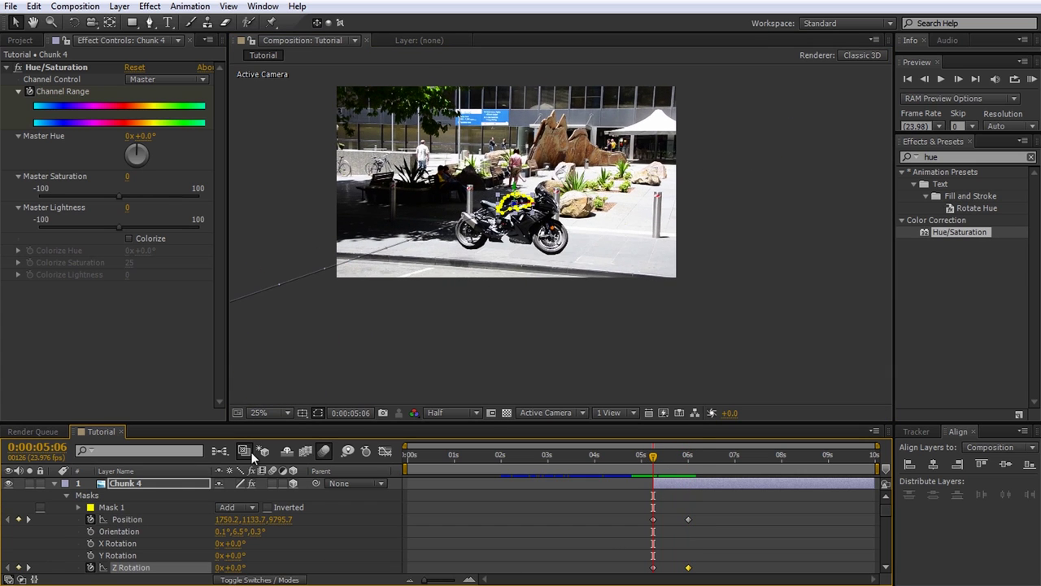
- Duplicate the Chunk 4 layer and replace the copy's mask with one around the motorcycle's seat and tail
key("ctrl+d")
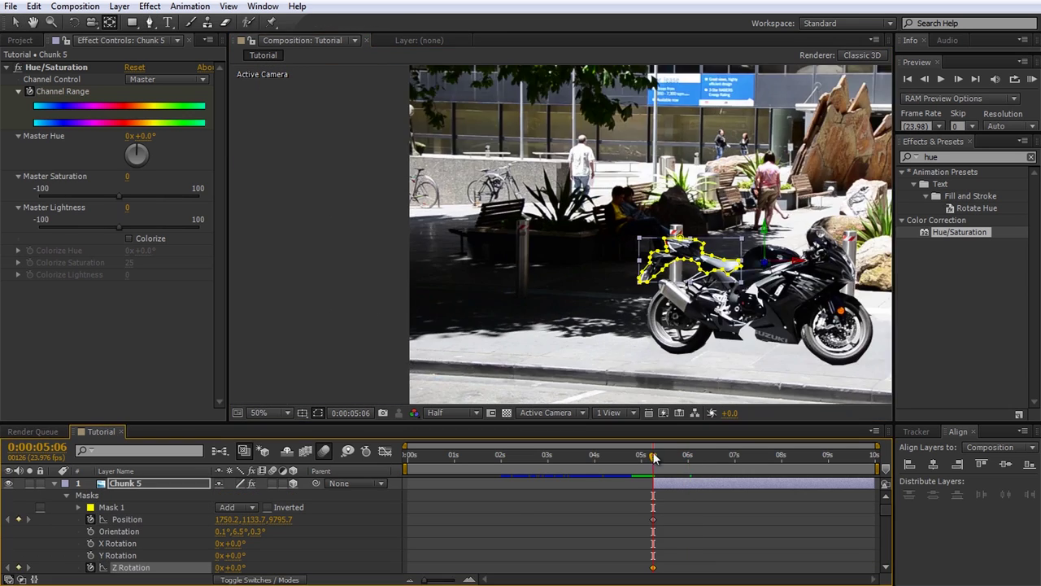
- Reposition Chunk 5 for its fly-away motion and enable motion blur on the Chunk 1 to Chunk 4 layers
left_click_drag(594, 218, 559, 234)
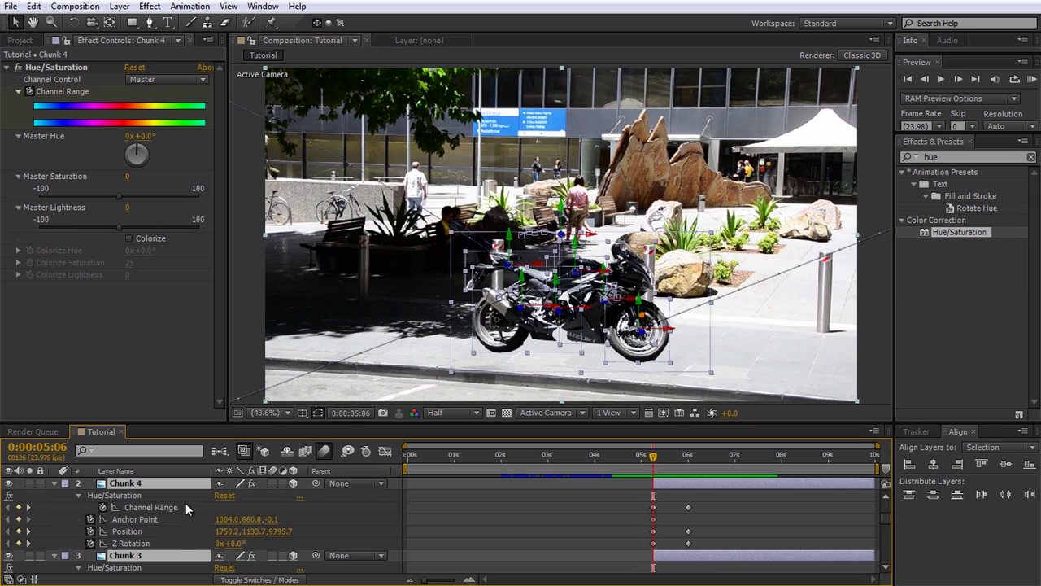
key("u")
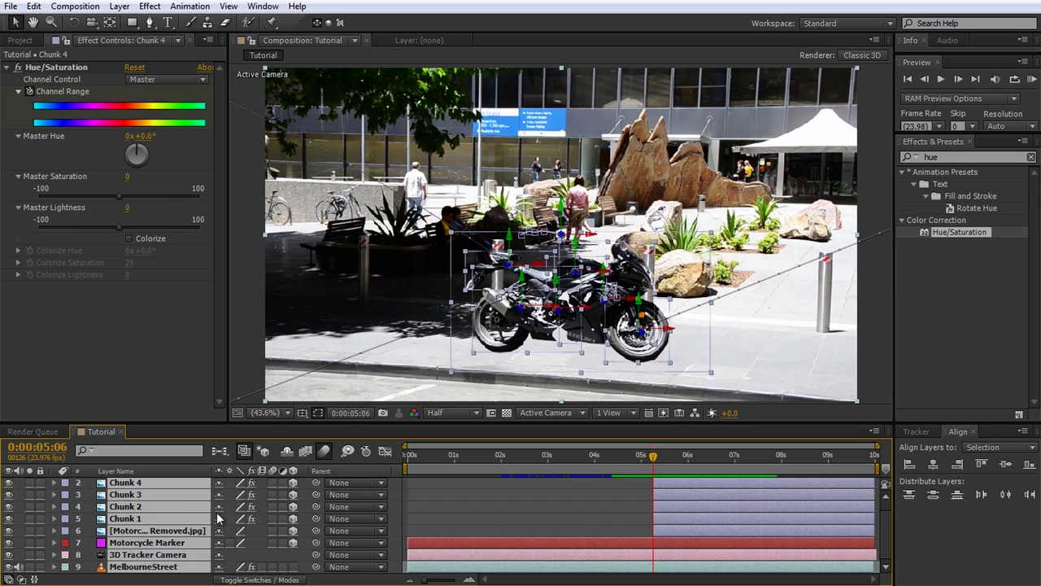
key("F2")
left_click_drag(273, 482, 270, 519)
left_click(270, 519)
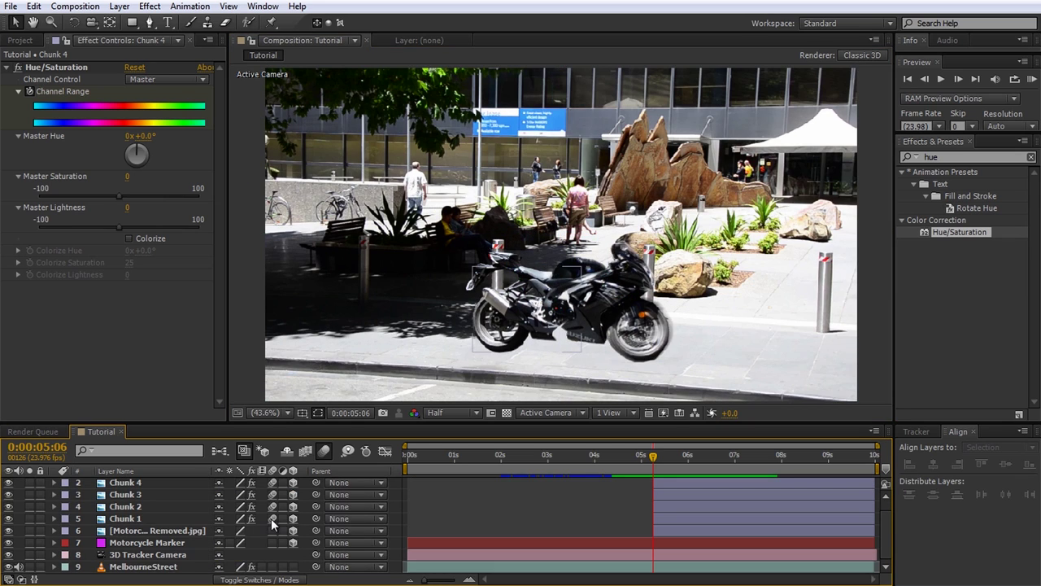
- Play back the shot from about one second before the blast to review the motorcycle chunks flying apart
left_click_drag(653, 458, 606, 463)
key("space")
key("space")
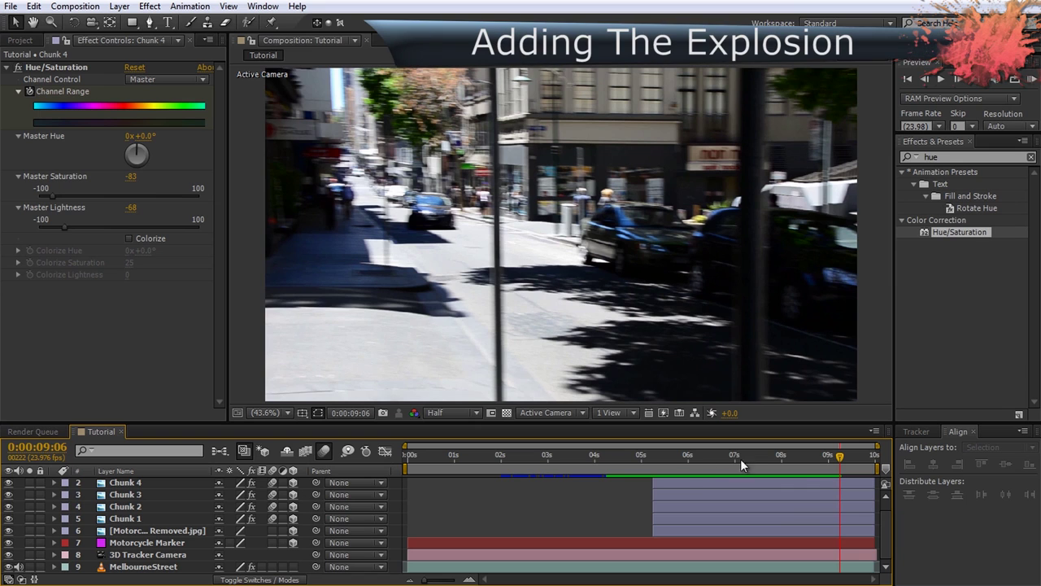
- At 0:00:05:06, add Explosion_01.mov above the chunk layers and slide it to start slightly before the five-second mark
left_click_drag(834, 458, 653, 458)
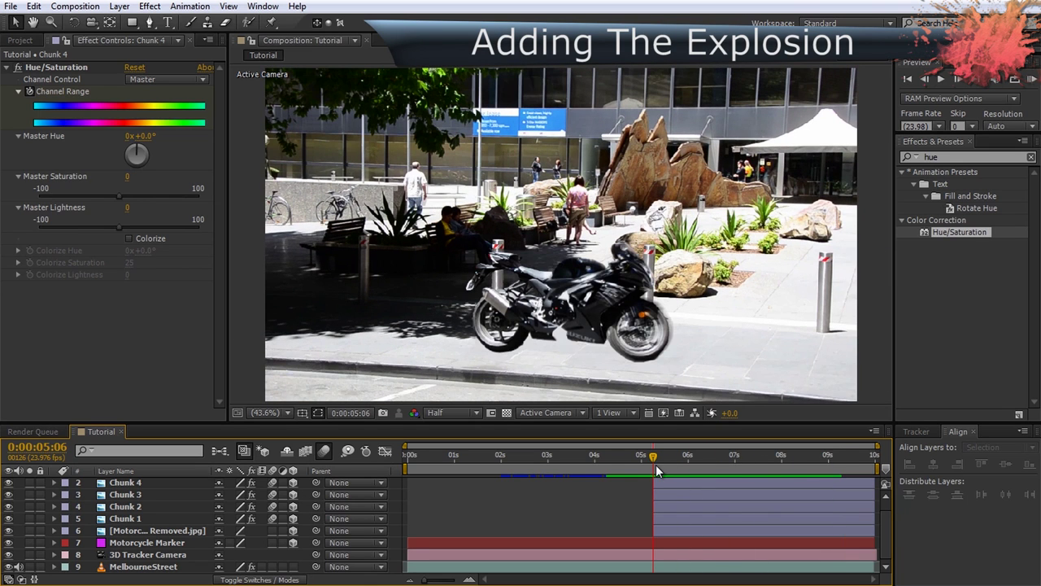
left_click(27, 43)
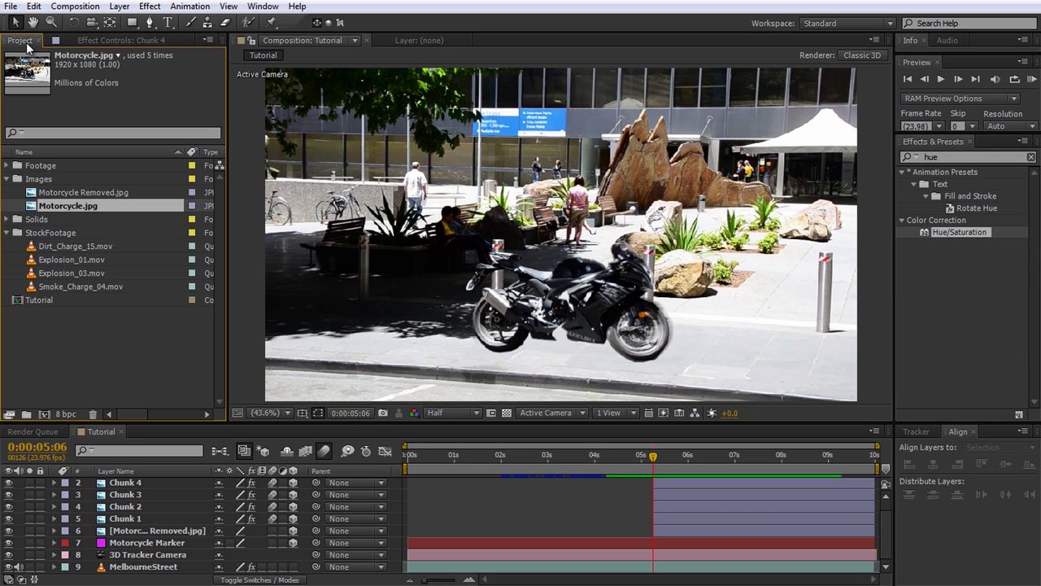
left_click_drag(72, 257, 141, 481)
left_click_drag(476, 493, 638, 498)
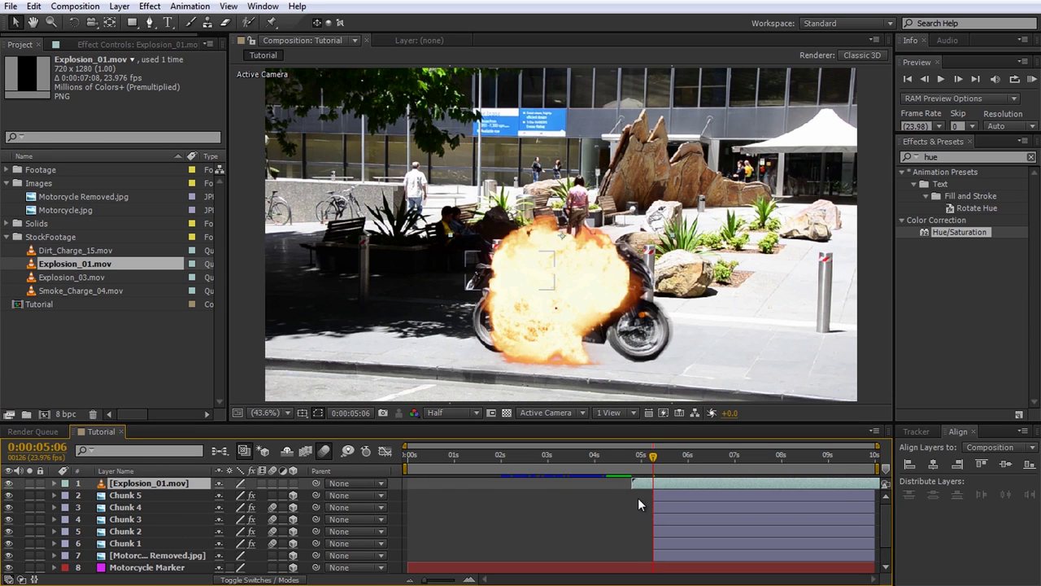
- Make the Explosion_01.mov layer 3D and, in the Top view, move it in depth to sit beside the motorcycle layers
left_click(294, 484)
left_click(546, 413)
left_click(542, 504)
key("comma")
key("comma")
key("comma")
key("comma")
key("comma")
key("comma")
scroll(581, 316, "up", 1)
left_click_drag(599, 329, 540, 178)
left_click_drag(552, 231, 534, 112)
left_click_drag(601, 129, 553, 335)
- Rotate Explosion_01.mov in the Top view so it runs parallel to the motorcycle layers
key("w")
left_click_drag(490, 324, 533, 256)
key("v")
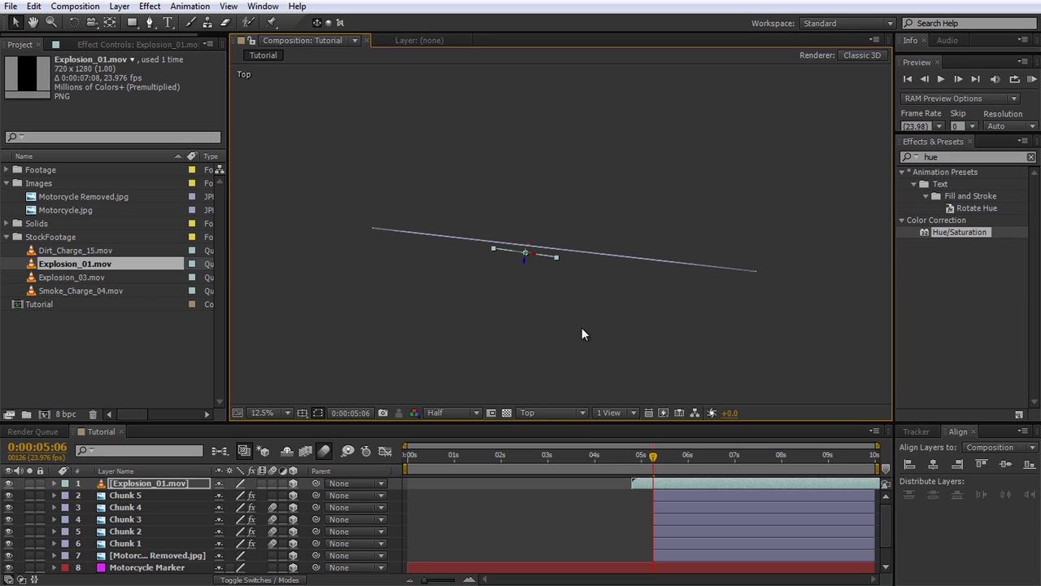
- In the Active Camera view, enlarge Explosion_01.mov over the motorcycle and slide its layer slightly later in time
left_click(550, 412)
left_click(558, 428)
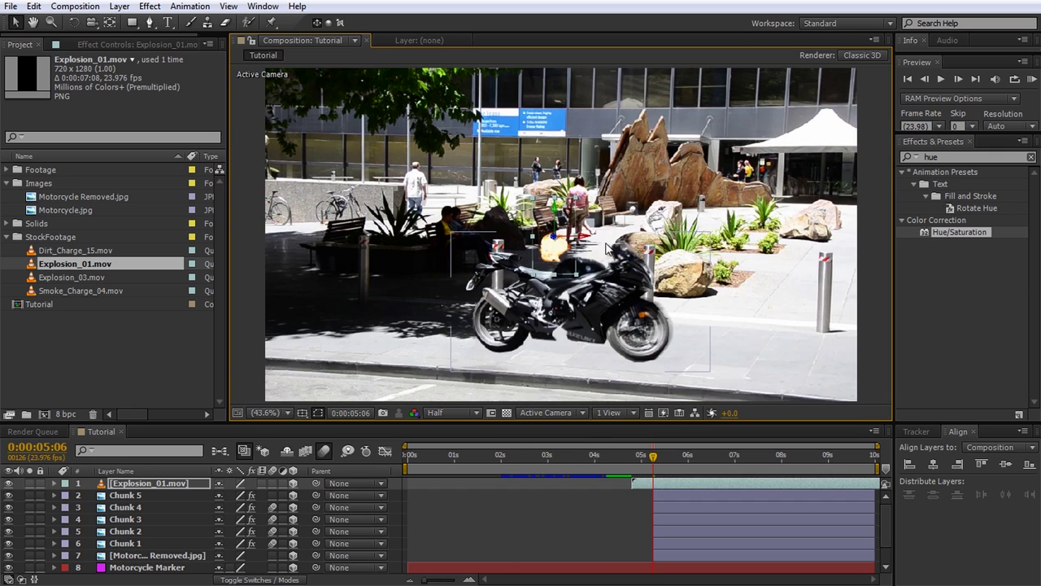
left_click_drag(583, 287, 619, 296)
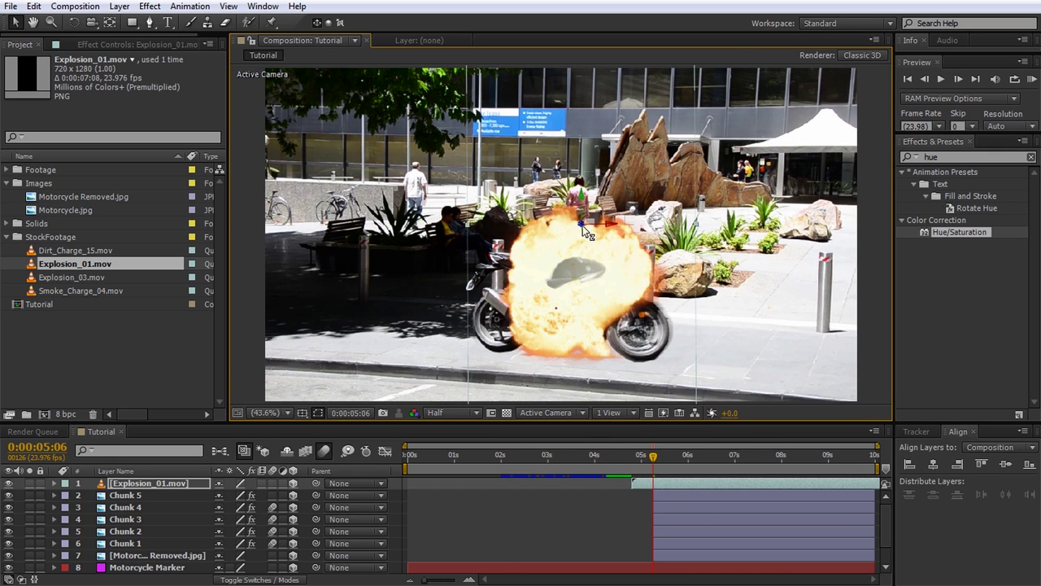
left_click_drag(651, 484, 654, 457)
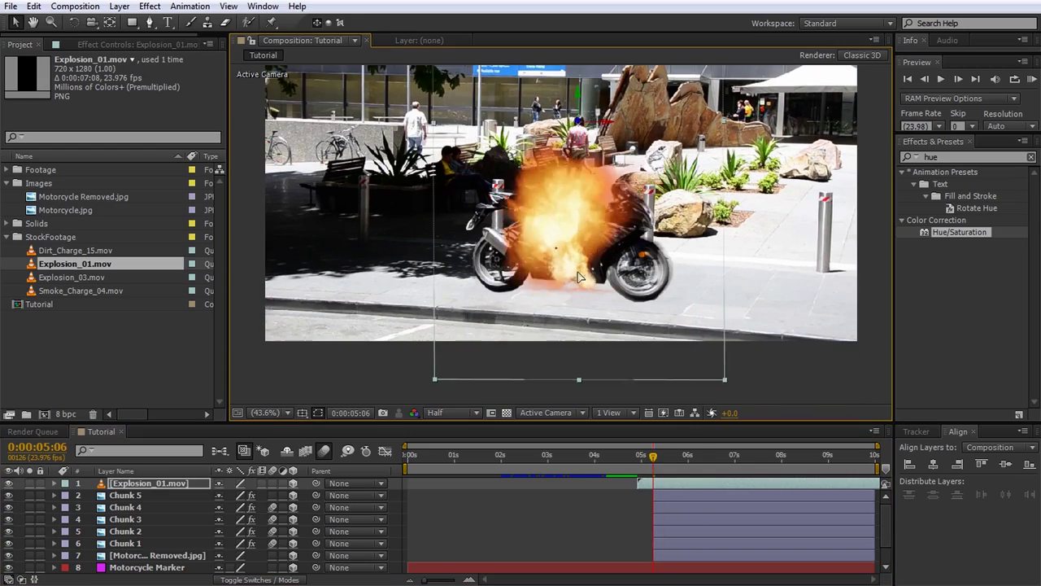
left_click_drag(578, 277, 580, 286)
- Play back the shot from 0:00:04:21 to review the first explosion and return to 0:00:05:04
left_click_drag(654, 458, 636, 460)
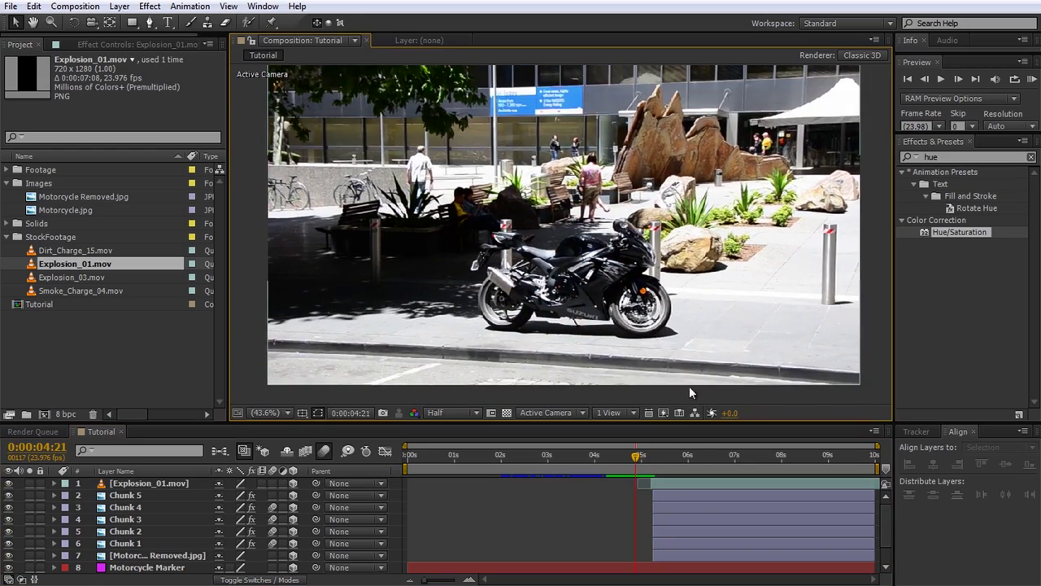
key("space")
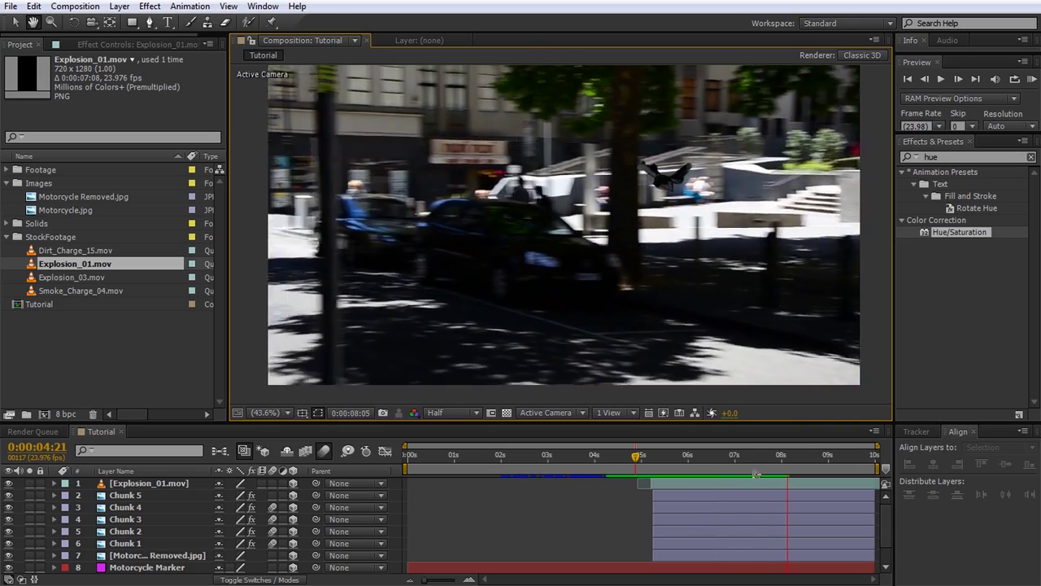
left_click_drag(811, 464, 648, 469)
- Duplicate the Explosion_01.mov layer and replace the copy's source with Explosion_03.mov
left_click(169, 482)
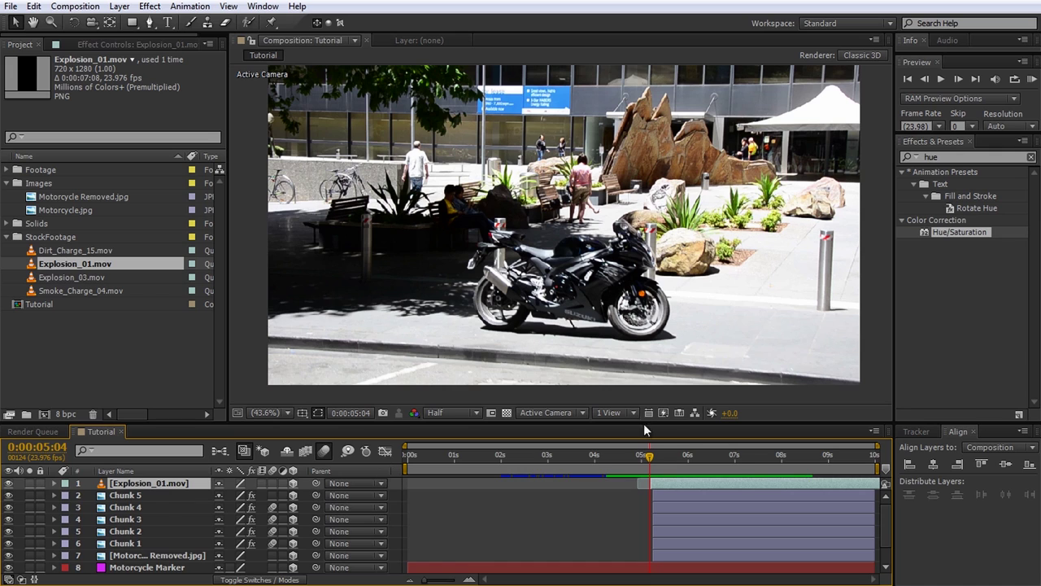
key("ctrl+d")
left_click(90, 276)
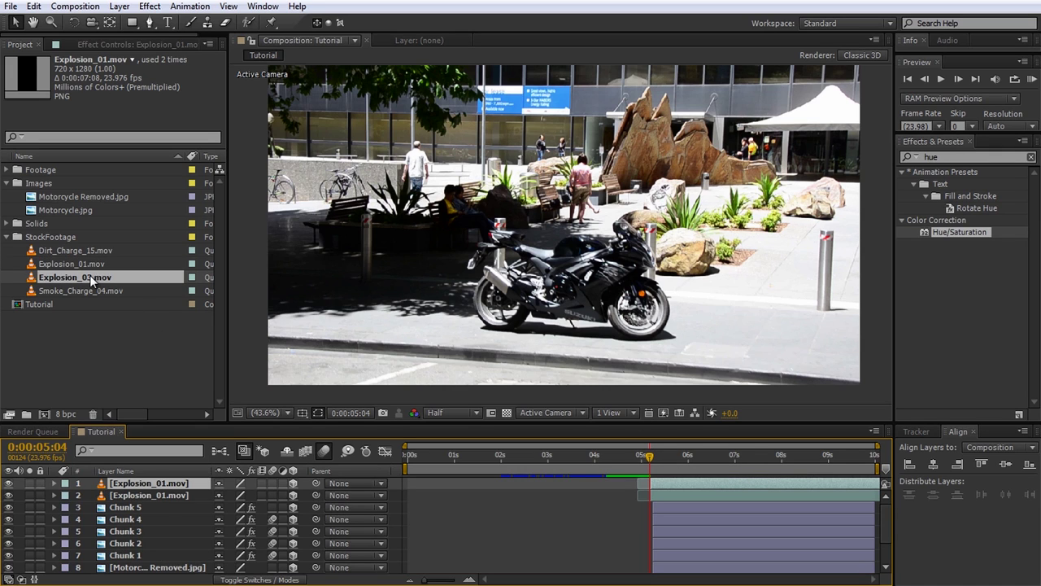
left_click_drag(83, 278, 141, 486)
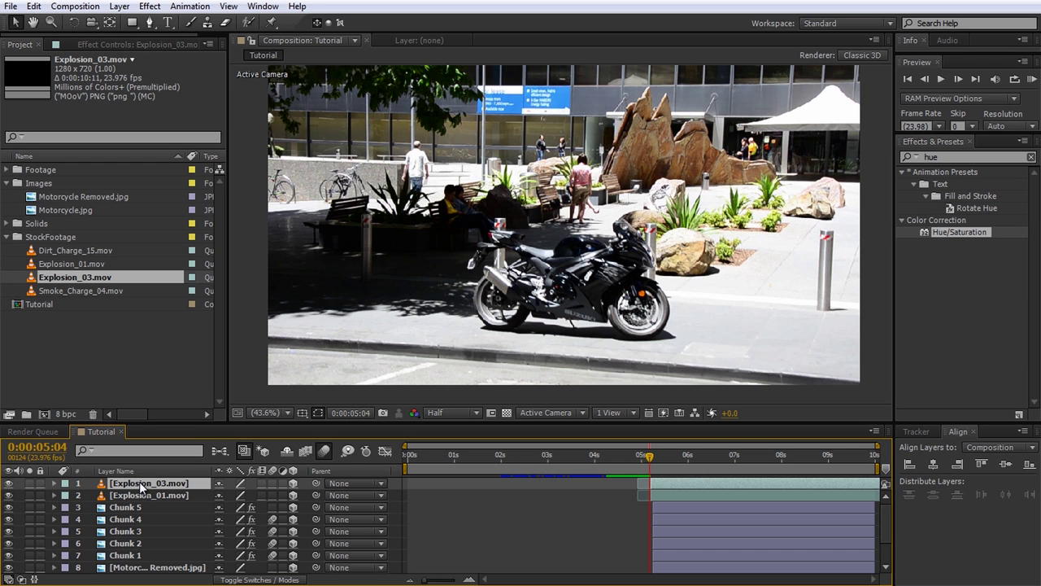
- Position Explosion_03.mov over the motorcycle at 0:00:05:13 and slide its layer slightly later in time
left_click_drag(654, 462, 667, 463)
left_click_drag(674, 463, 667, 464)
left_click_drag(598, 225, 609, 267)
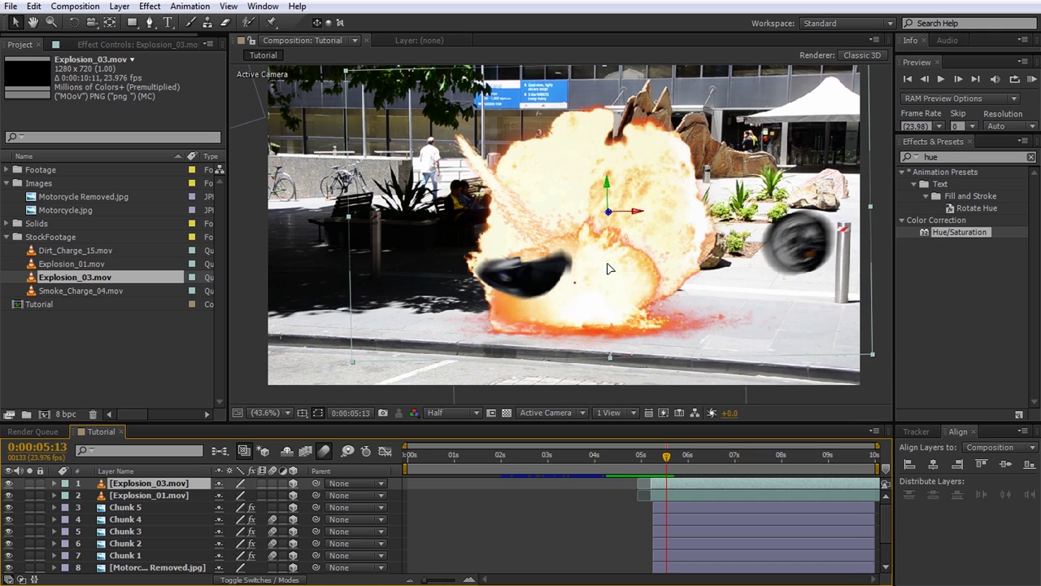
left_click_drag(667, 482, 657, 460)
- Set the Explosion_03.mov layer's blending mode to Add
key("F4")
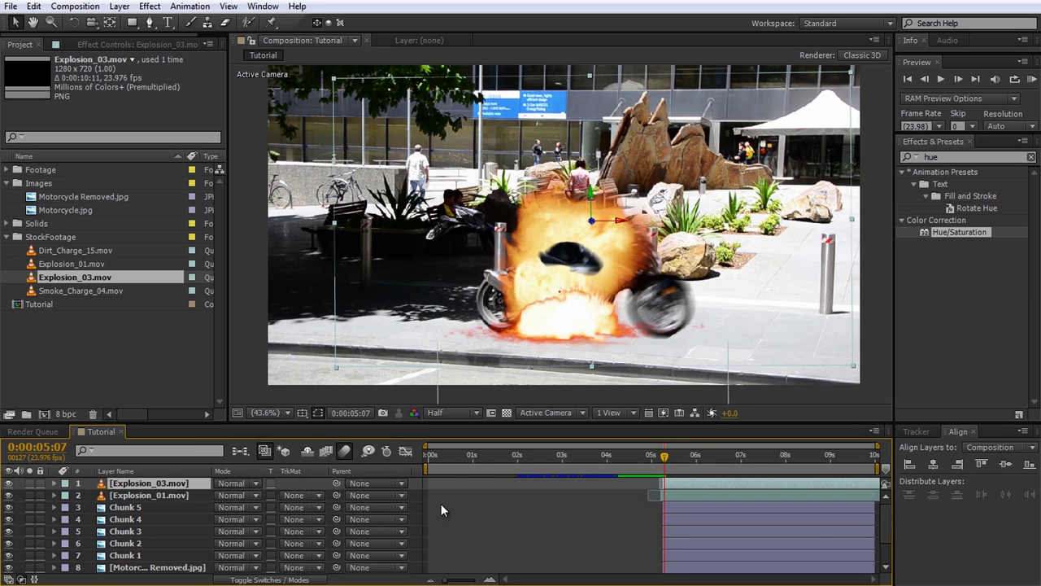
left_click(254, 483)
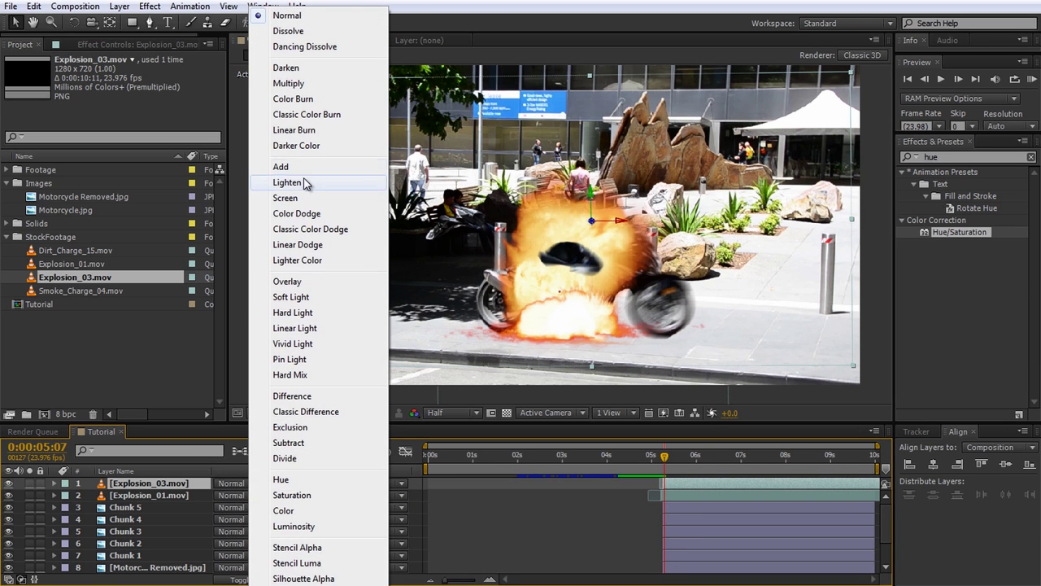
left_click(303, 167)
- Play back the shot from 0:00:04:00 to review both explosions together and return to 0:00:05:06
left_click_drag(664, 462, 606, 457)
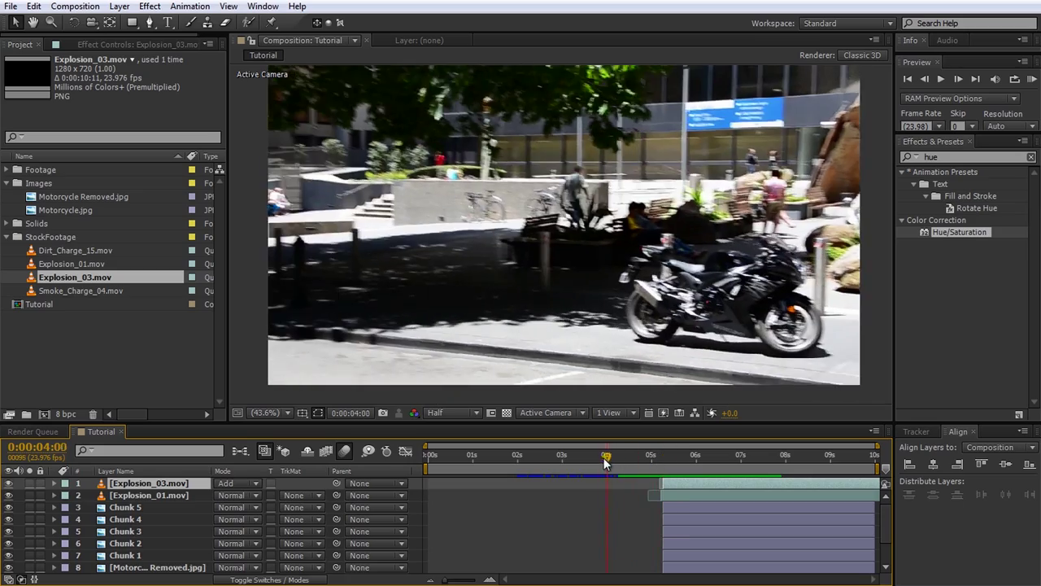
left_click(598, 512)
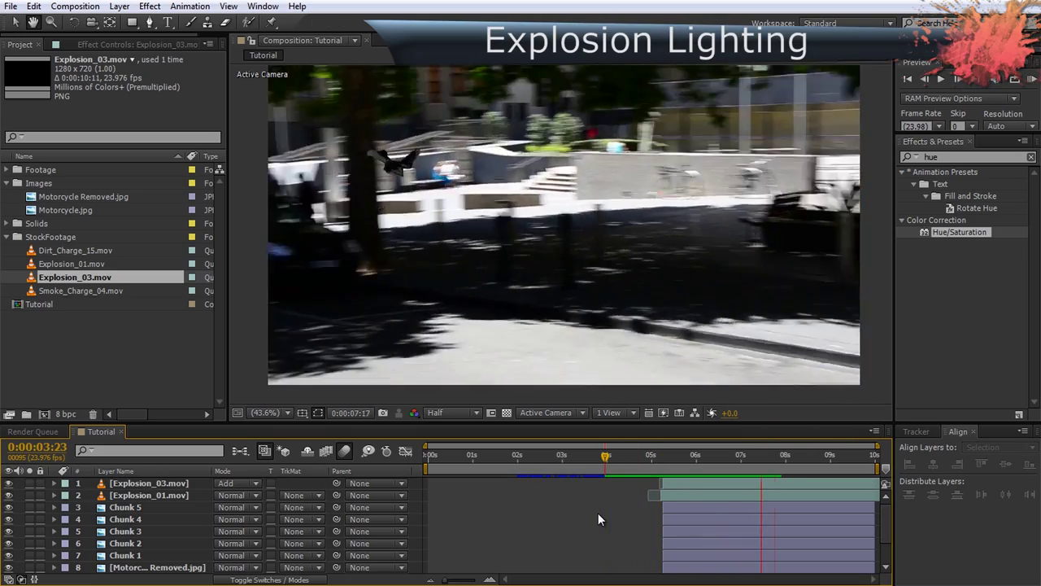
left_click_drag(805, 461, 661, 466)
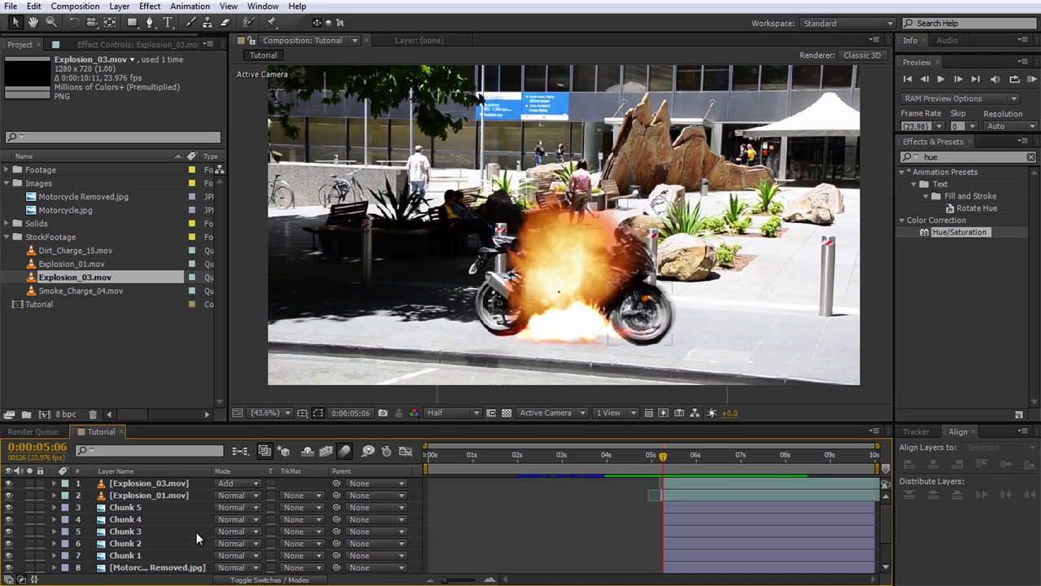
- Create a solid on the pavement beside the motorcycle from the track points of MelbourneStreet's 3D Camera Tracker effect
scroll(195, 549, "down", 1)
left_click(143, 566)
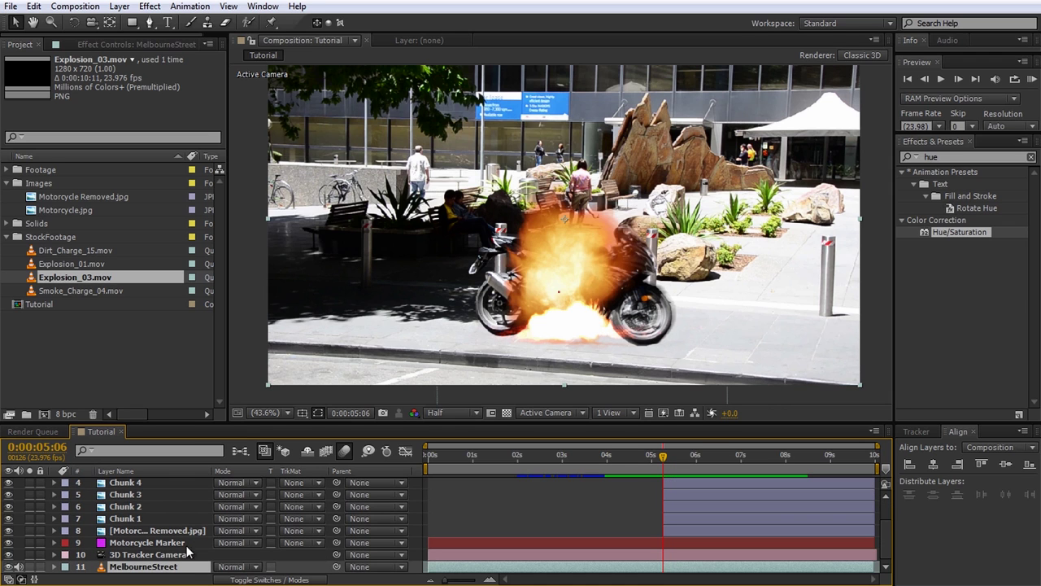
left_click(148, 44)
left_click(82, 72)
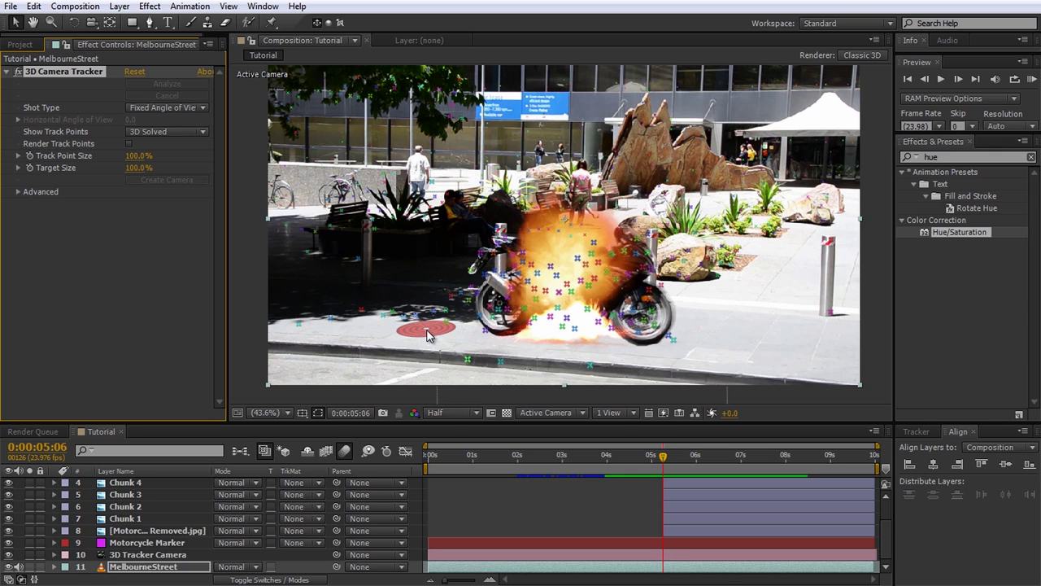
right_click(428, 335)
left_click(476, 355)
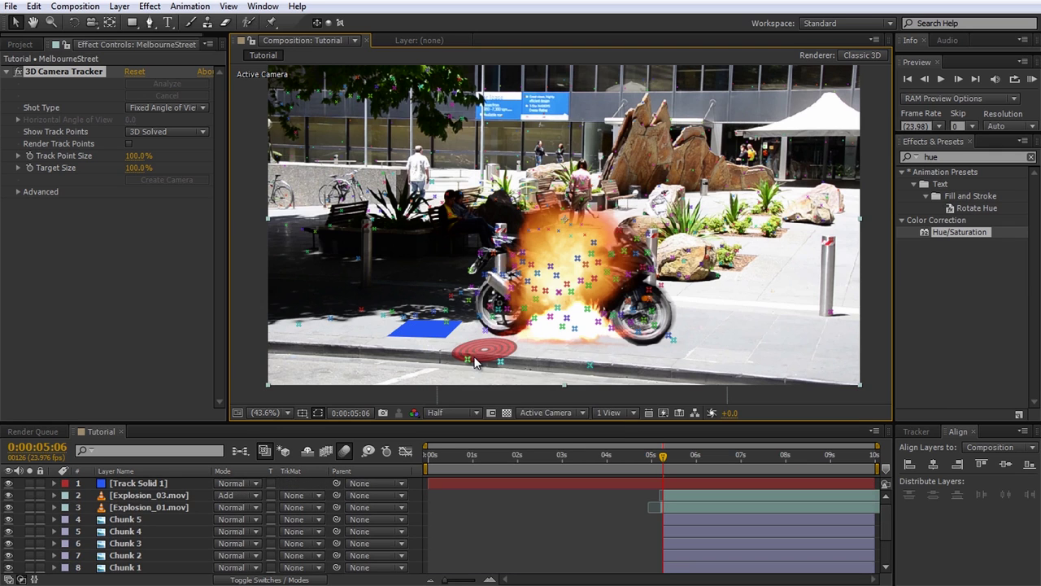
- Change the new track solid's colour to white and rename it Light Floor
left_click(126, 485)
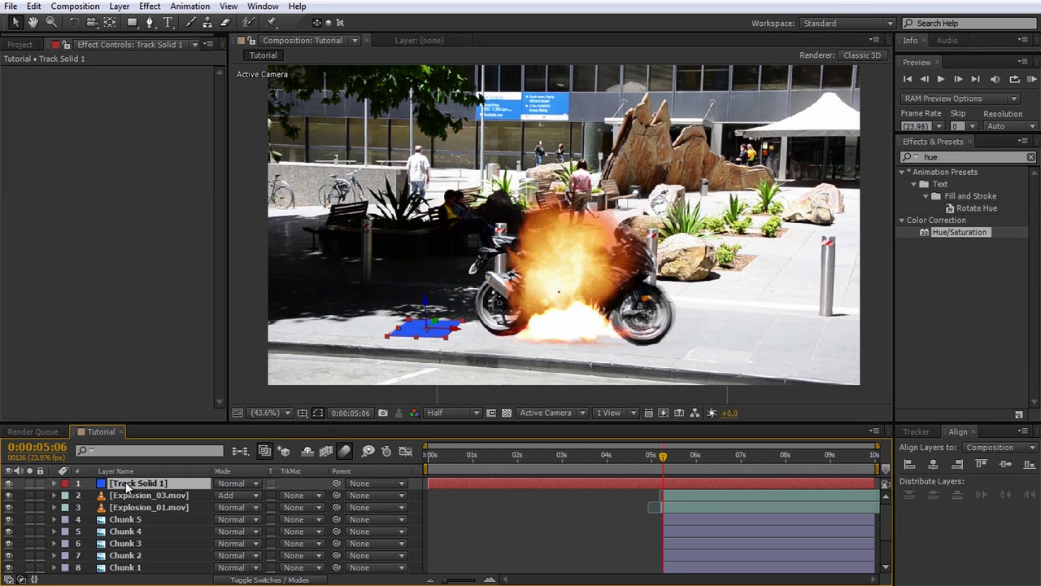
key("ctrl+shift+y")
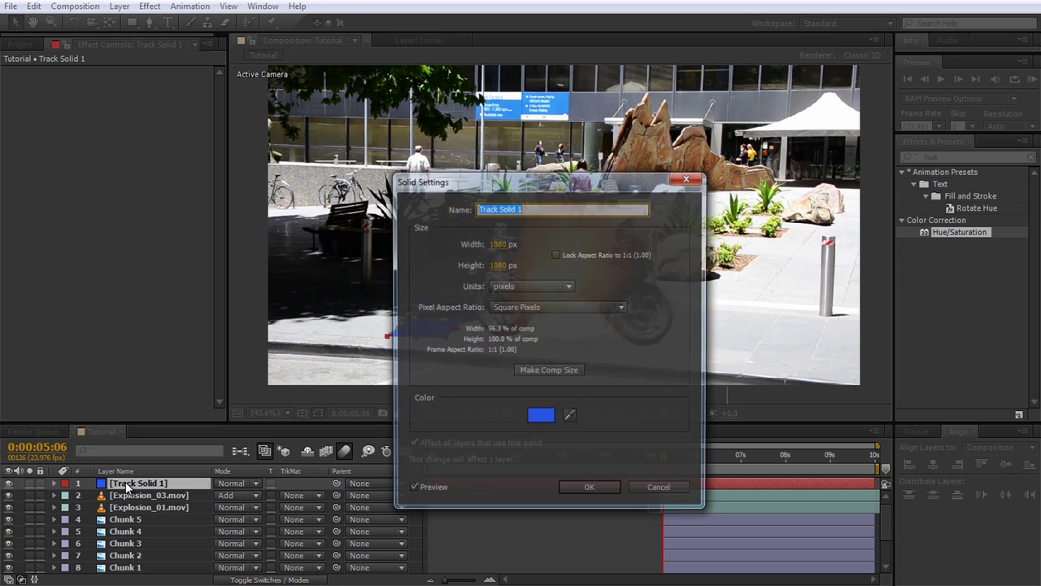
left_click(541, 417)
left_click(37, 173)
key("Return")
triple_click(529, 209)
type("Light Floor")
key("Return")
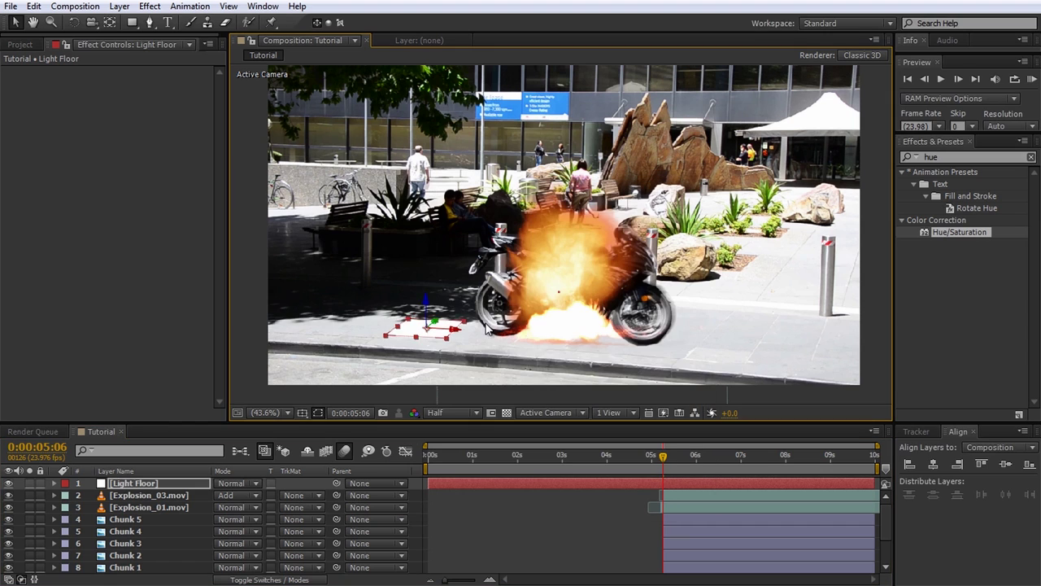
- Enlarge Light Floor across the ground and mask it along the pavement's far edge with a 127-pixel feather
left_click_drag(932, 273, 964, 234)
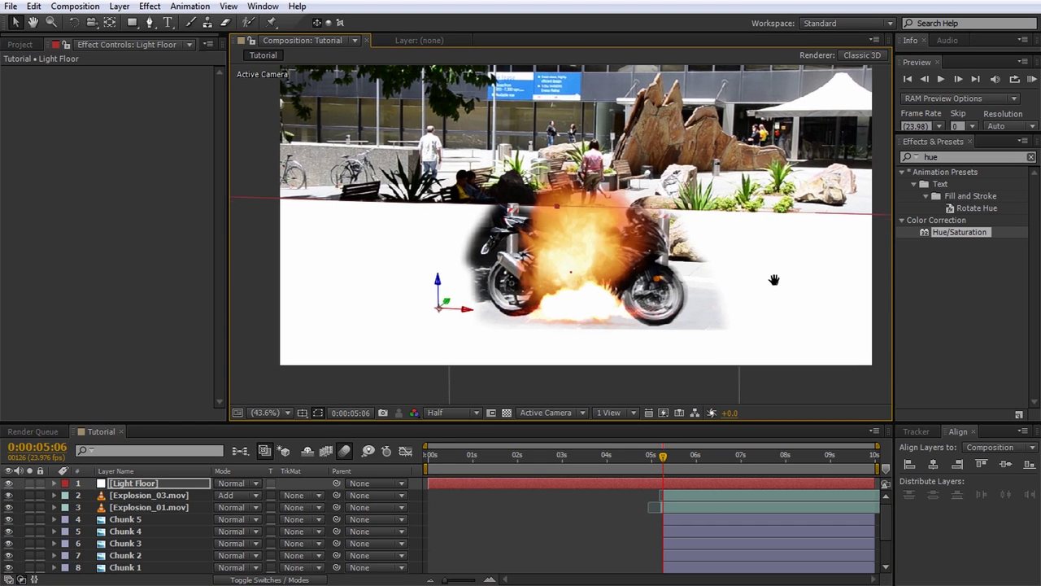
key("g")
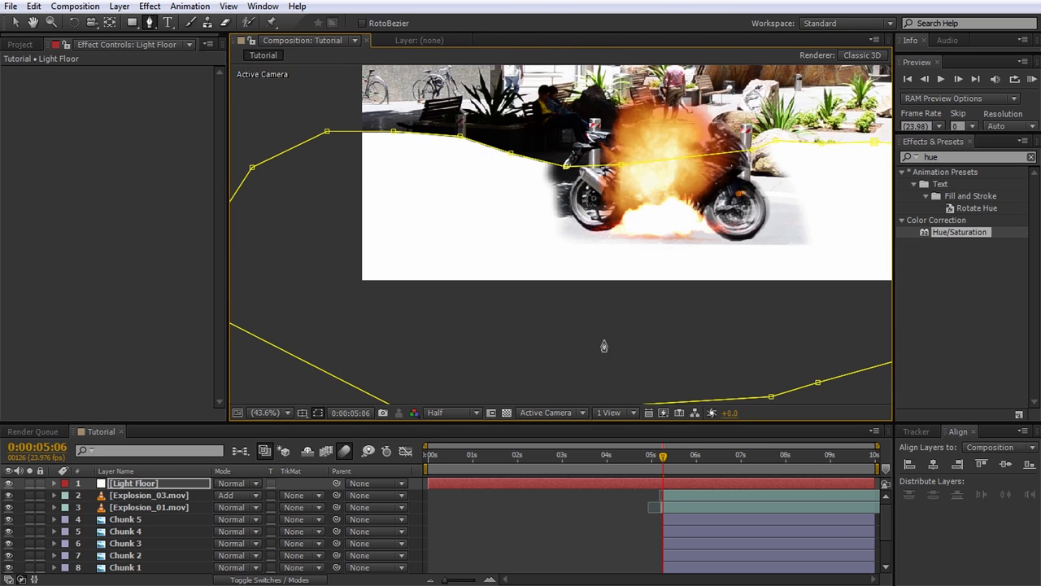
left_click_drag(709, 325, 655, 388)
scroll(655, 334, "down", 2)
- At 0:00:07:11, lower the far-left points of Light Floor's mask to fit the ground area
left_click_drag(668, 469, 762, 463)
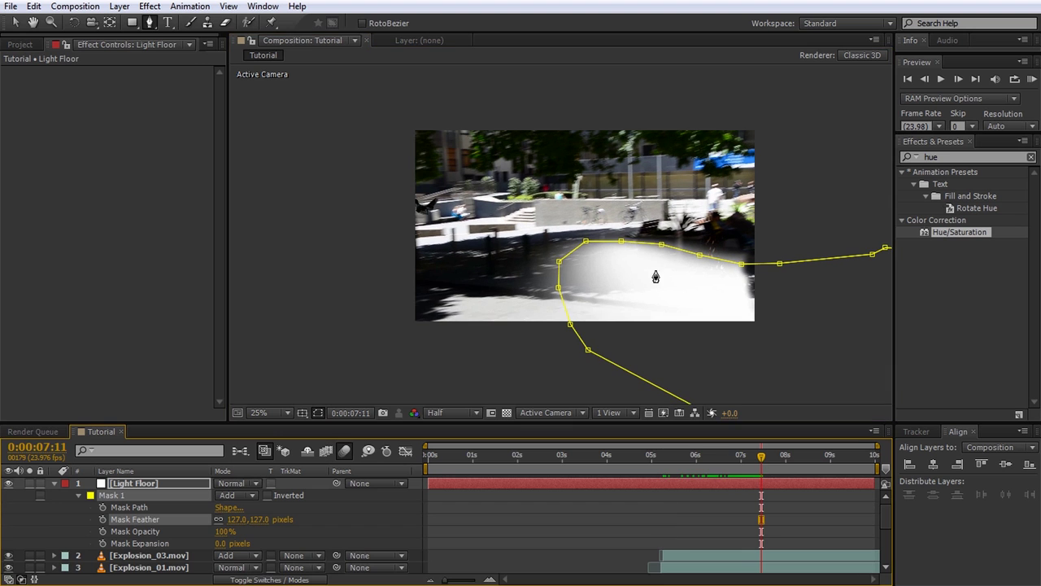
key("v")
left_click_drag(623, 241, 624, 262)
left_click_drag(559, 288, 541, 302)
left_click_drag(559, 261, 561, 287)
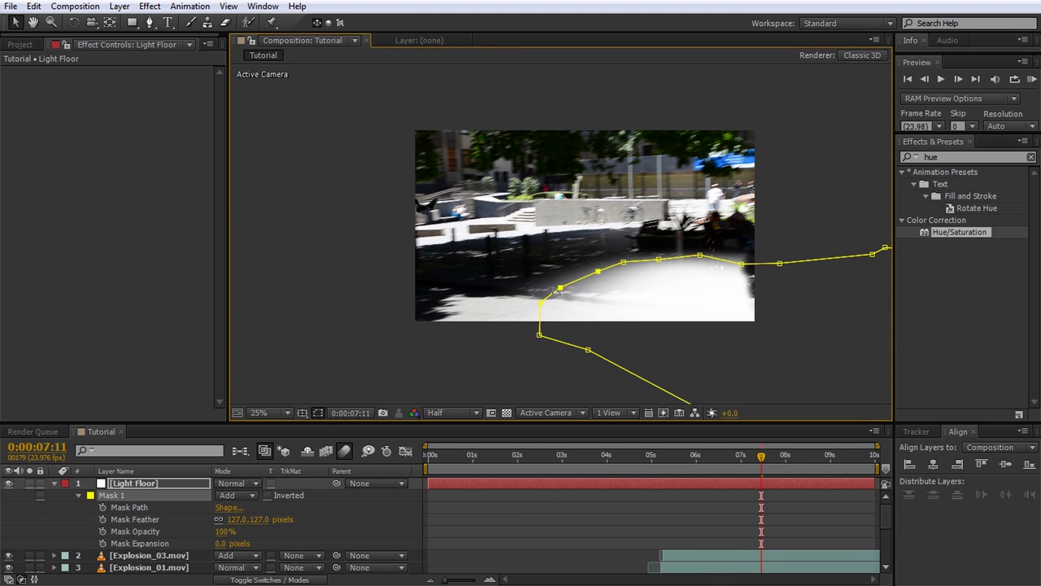
- Trim the Light Floor layer to start at 0:00:05:06 and keyframe its Opacity at 100% there
left_click_drag(738, 455, 662, 467)
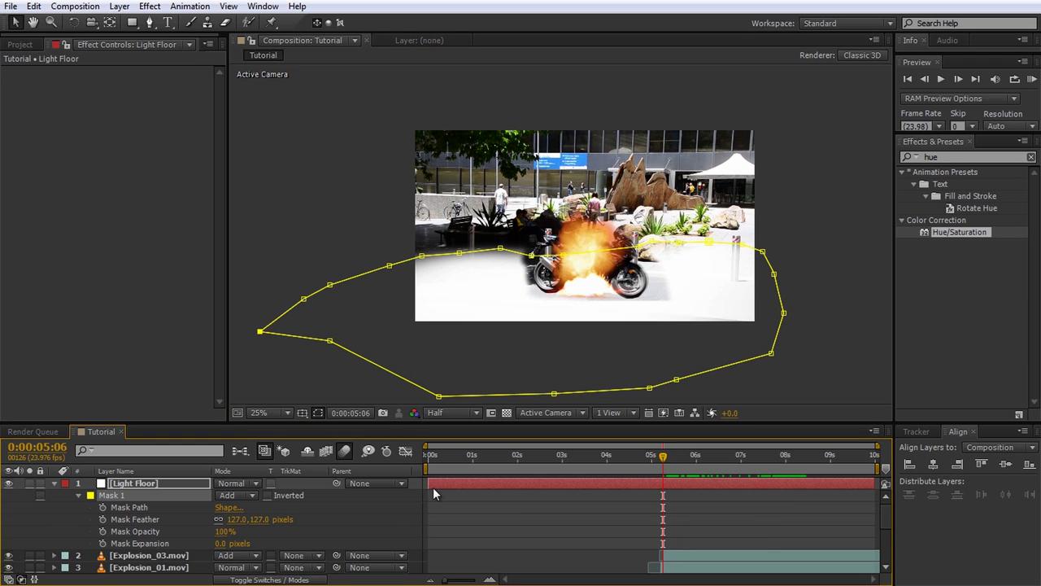
left_click_drag(429, 484, 663, 510)
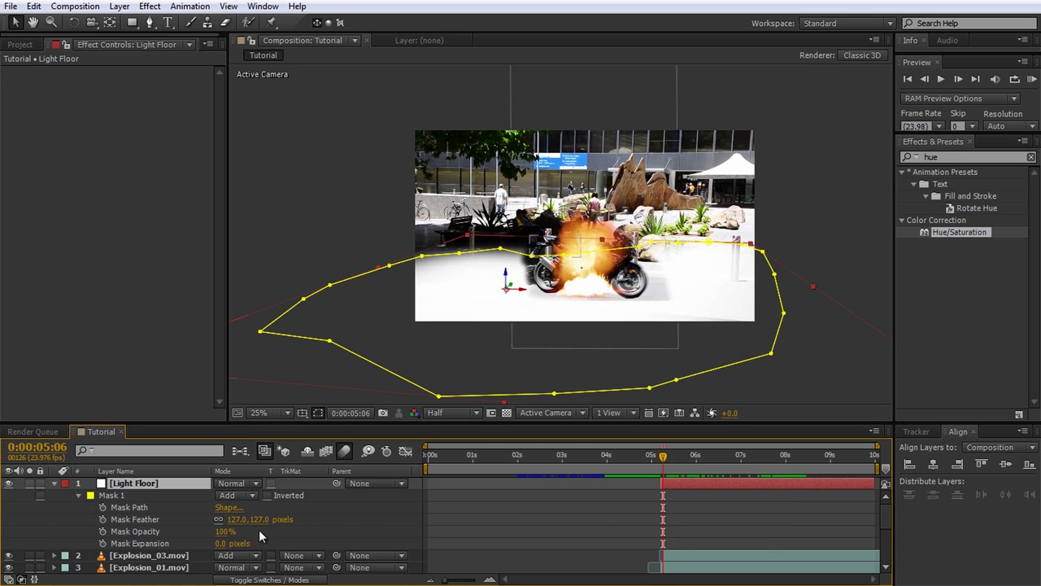
key("t")
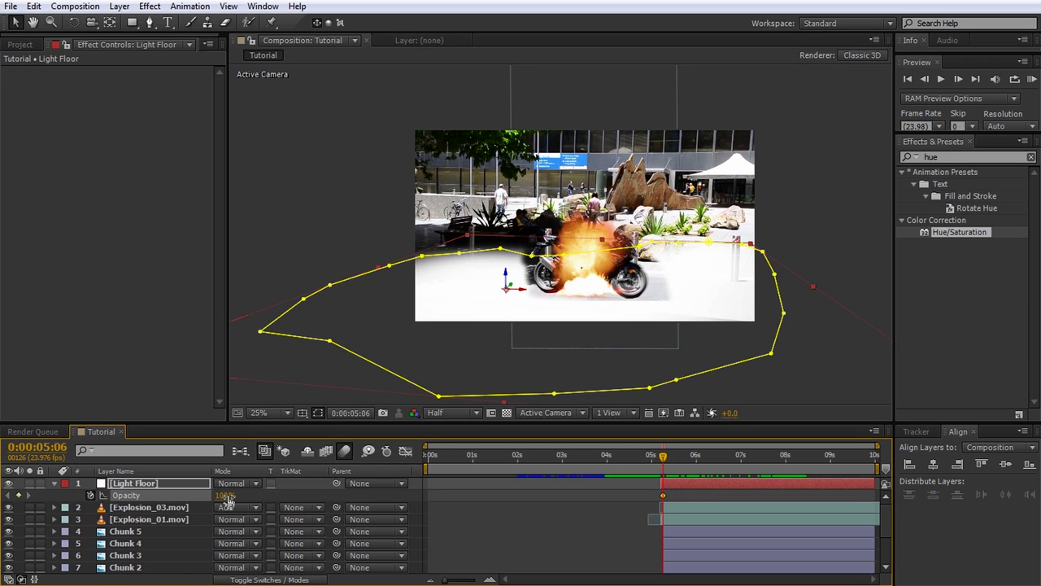
- Keyframe Light Floor's Opacity at 0% at 0:00:05:06, 83% at 0:00:05:10 and 0% just after the 7-second mark
left_click_drag(225, 496, 150, 497)
key("Page_Down")
key("Page_Down")
key("Page_Down")
key("Page_Down")
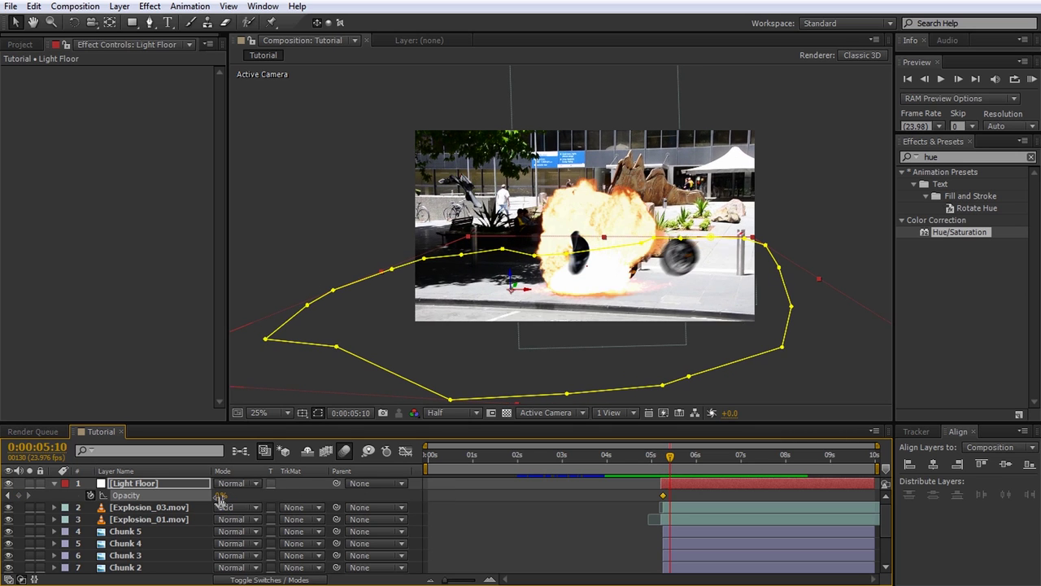
left_click_drag(221, 496, 278, 496)
key("space")
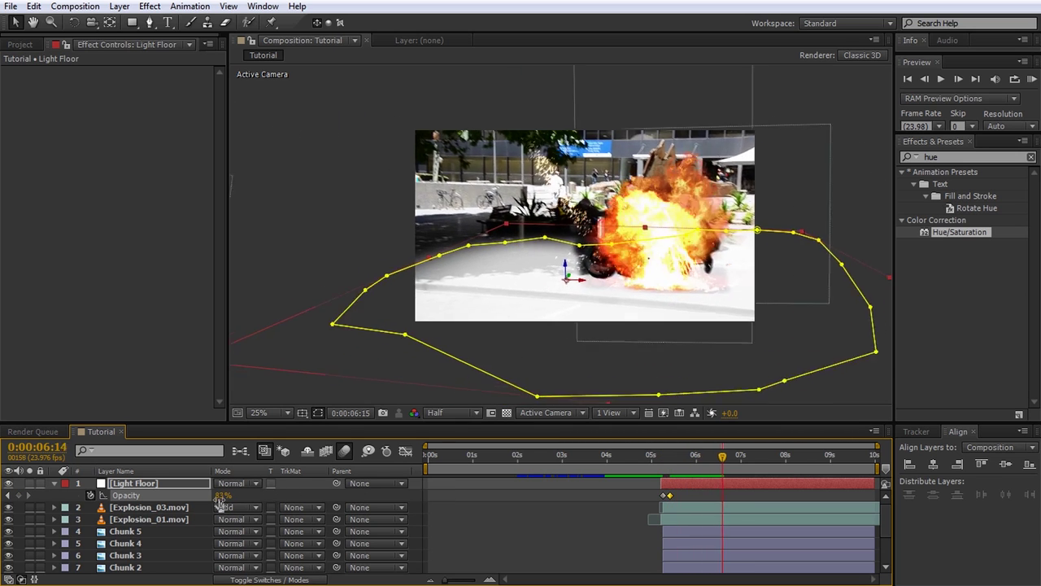
left_click_drag(219, 497, 161, 501)
left_click_drag(755, 458, 661, 470)
key("shift+slash")
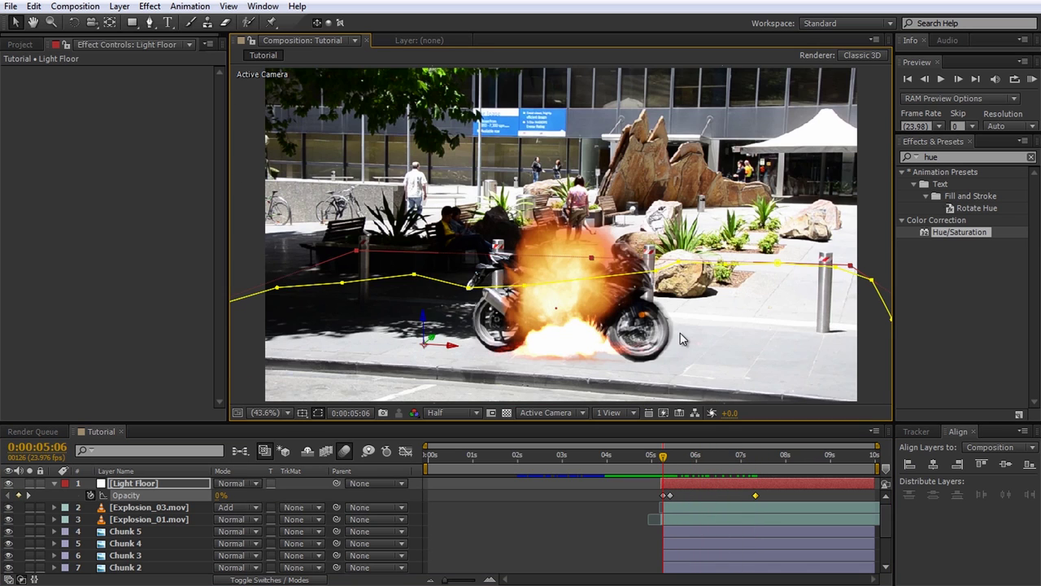
- Draw a second, narrow mask on Light Floor following the face of the kerb across the whole frame
scroll(680, 340, "down", 2)
key("g")
left_click(864, 376)
left_click(573, 352)
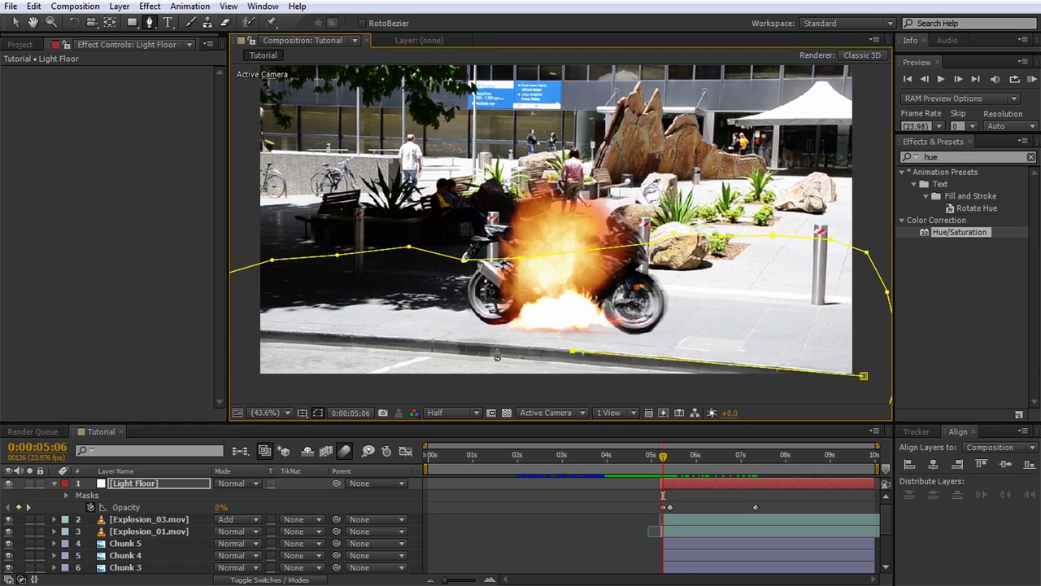
left_click(324, 334)
left_click_drag(663, 459, 692, 461)
left_click(320, 306)
left_click(315, 316)
left_click(597, 344)
left_click(800, 367)
left_click(856, 377)
- Set Light Floor's Mask 2 to Subtract with a 6-pixel feather
key("m")
left_click(248, 519)
left_click(248, 565)
double_click(79, 521)
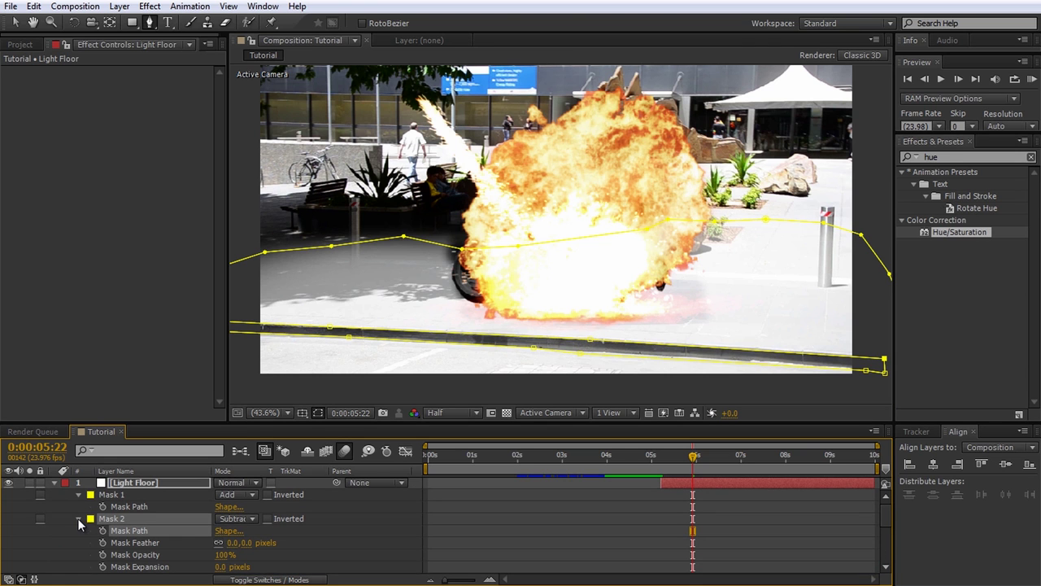
type("6")
left_click(326, 540)
scroll(574, 348, "down", 2)
left_click_drag(693, 459, 658, 476)
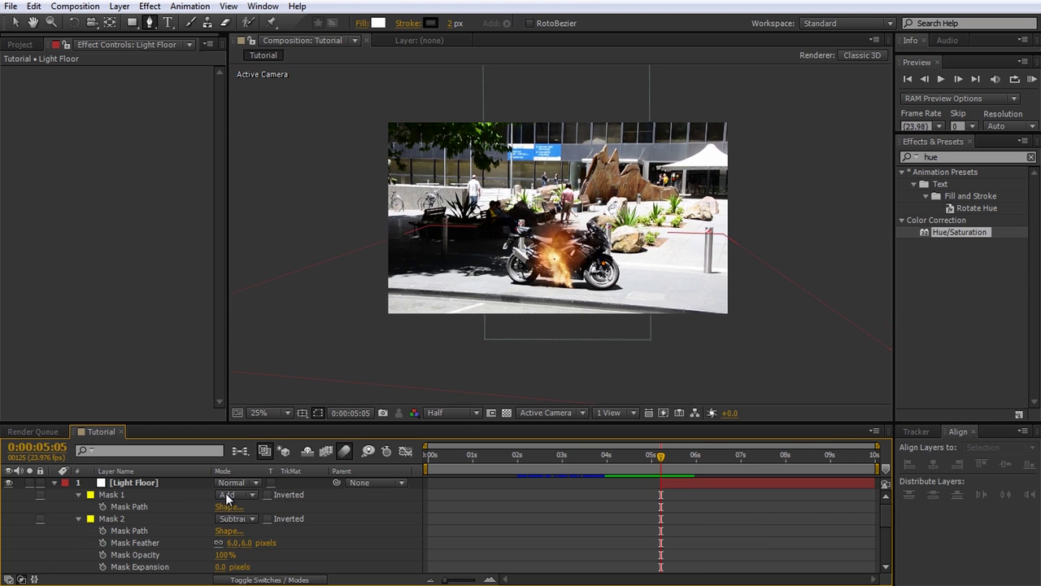
- Create a white track solid named Light Back and enlarge it across the building background
left_click(146, 483)
key("t")
scroll(146, 483, "down", 2)
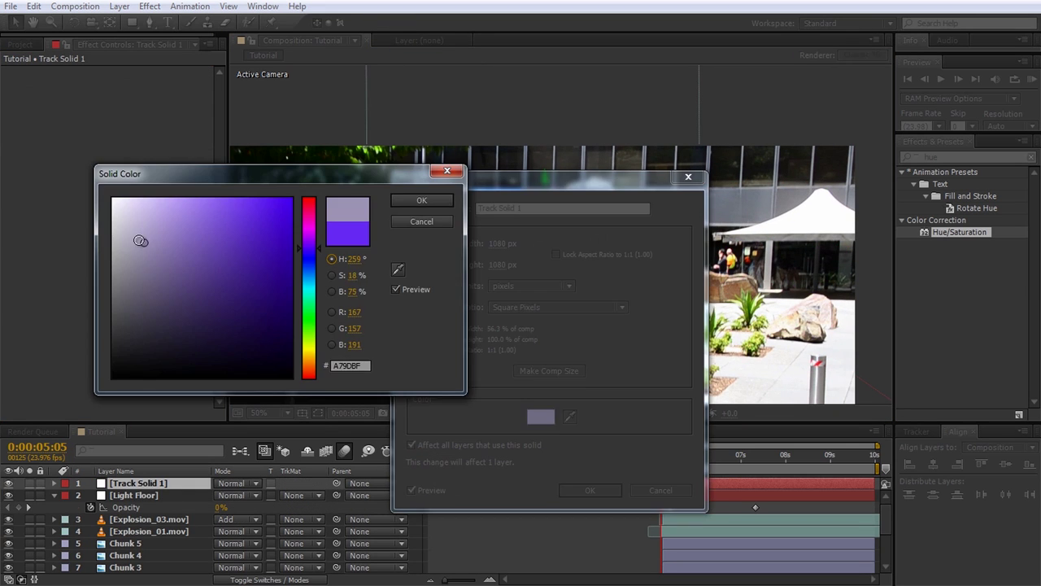
left_click(421, 172)
type("Back")
key("Return")
left_click_drag(563, 222, 869, 356)
- Lower Light Back's opacity and mask the building, rocks and plants, feathering Mask 1 by 65 pixels and Mask 2 by 22 pixels
key("t")
left_click_drag(223, 495, 196, 495)
left_click(150, 21)
left_click(874, 290)
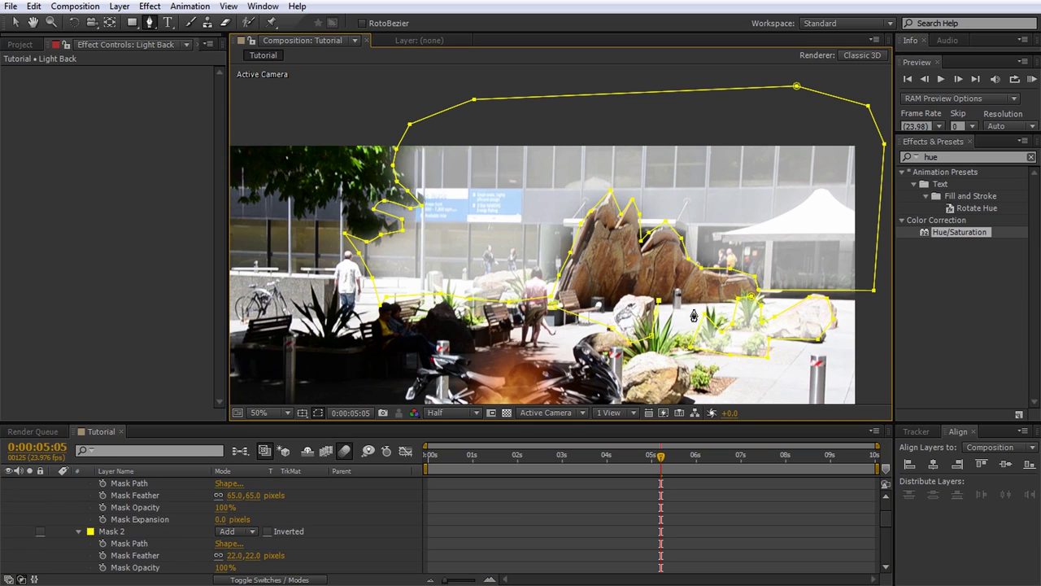
left_click(555, 305)
scroll(124, 520, "down", 2)
left_click_drag(232, 543, 203, 543)
- Trim Light Back to start at 0:00:05:05, give it Light Floor's Opacity keyframes, and preview the flash
scroll(244, 544, "up", 5)
key("u")
key("alt+[")
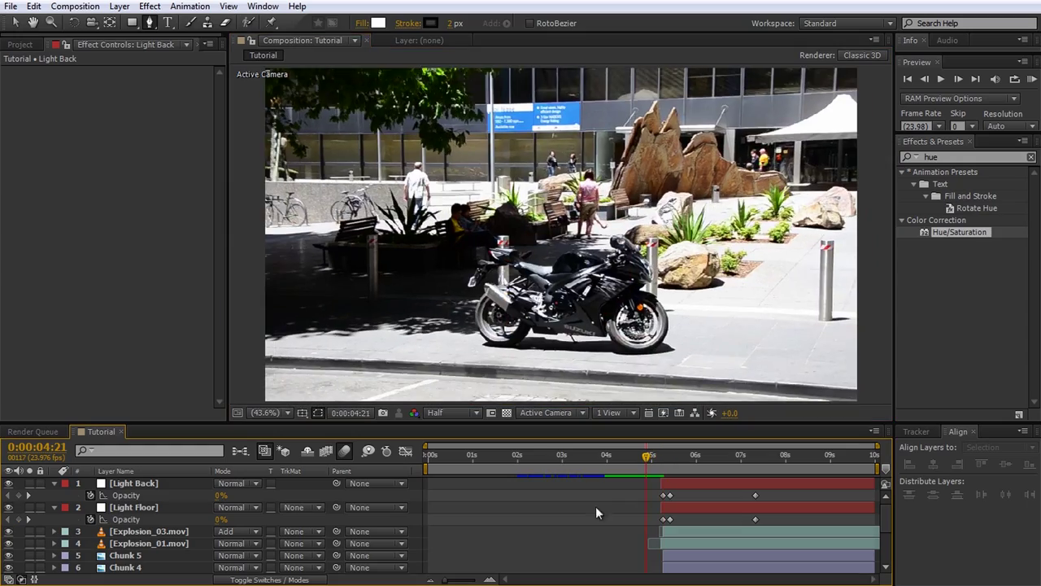
key("space")
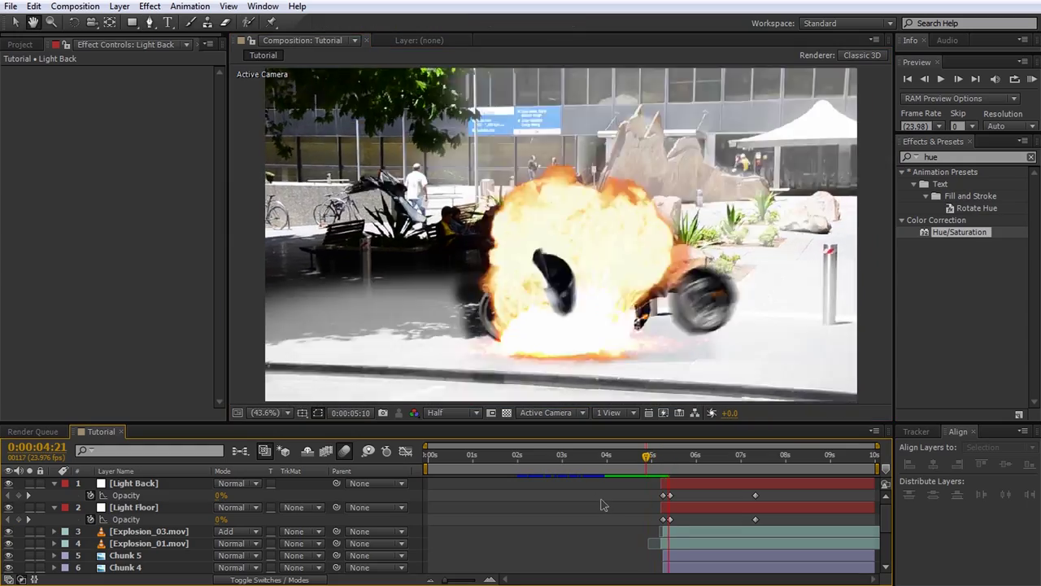
left_click_drag(736, 462, 660, 467)
- Move Light Back and Light Floor below Chunk 1, and place a duplicate of the 3D Tracker Camera above Motorcycle Removed.jpg
left_click(159, 486)
left_click(159, 506, "shift")
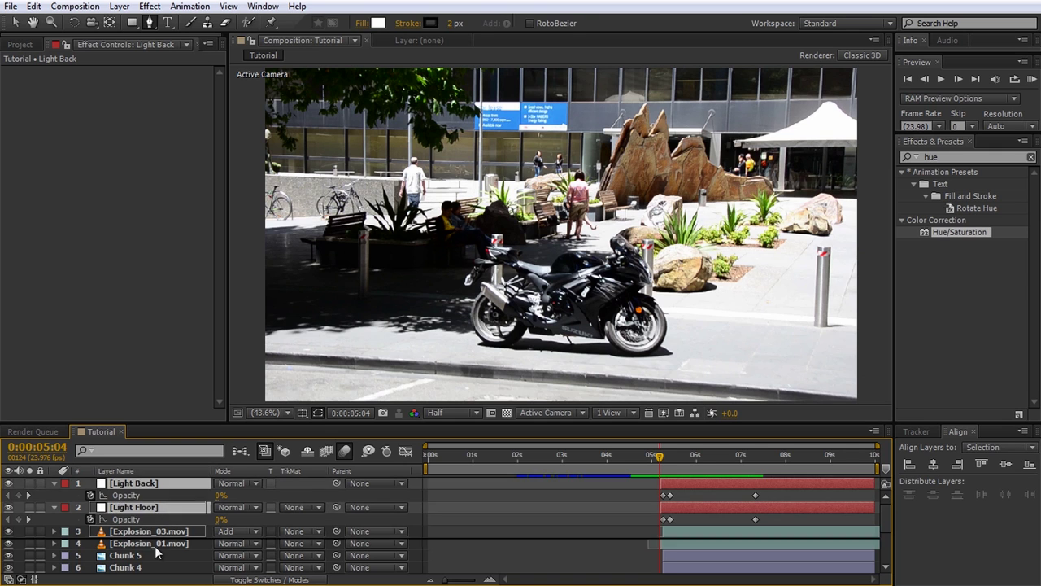
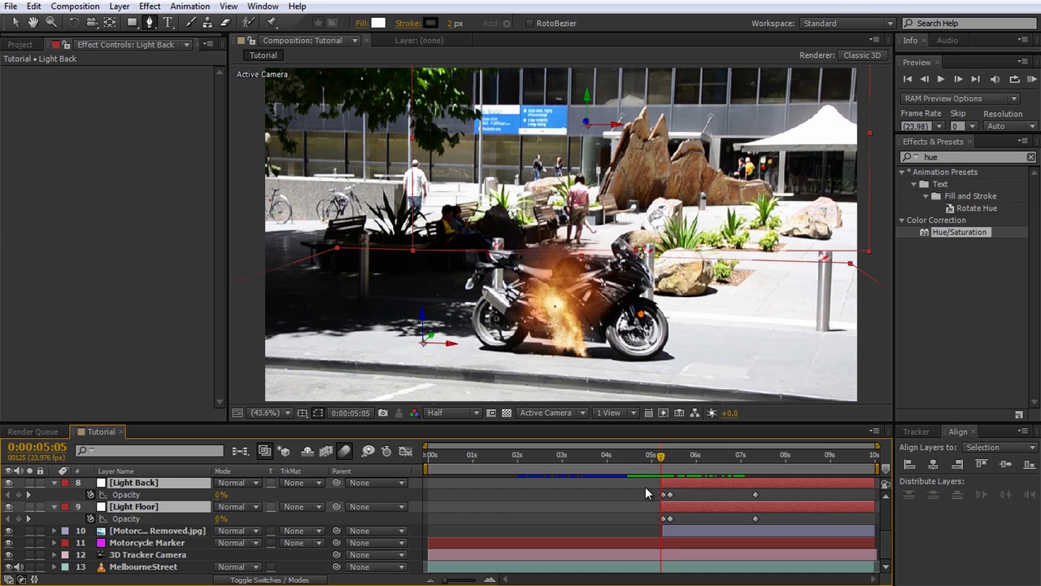
left_click(177, 556)
key("ctrl+d")
left_click_drag(174, 556, 175, 533)
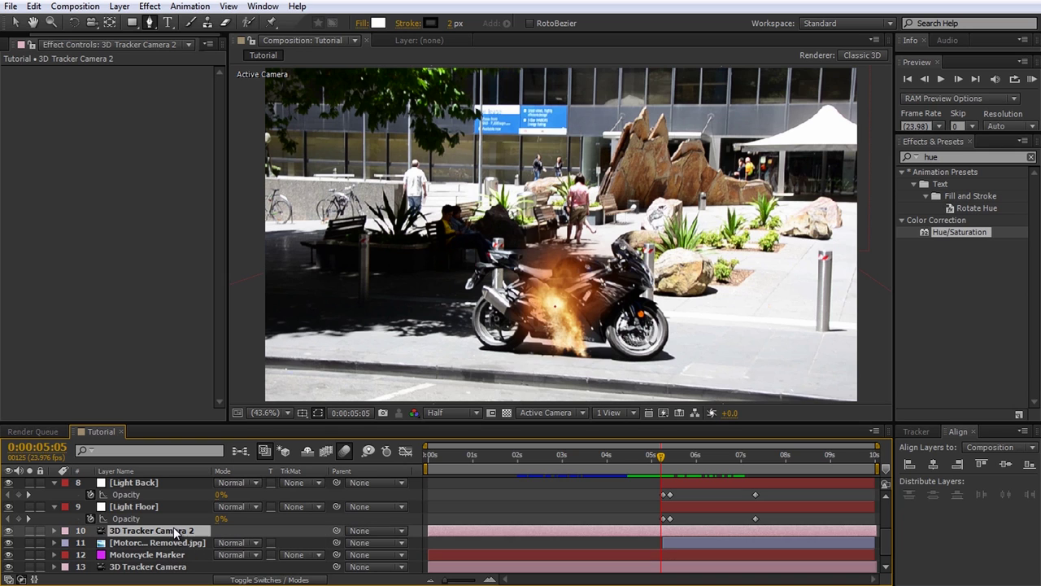
- Pre-compose Motorcycle Removed.jpg, the original 3D Tracker Camera and MelbourneStreet as "Motorcycle Vanishing", moving all attributes
scroll(173, 542, "down", 1)
left_click(171, 533)
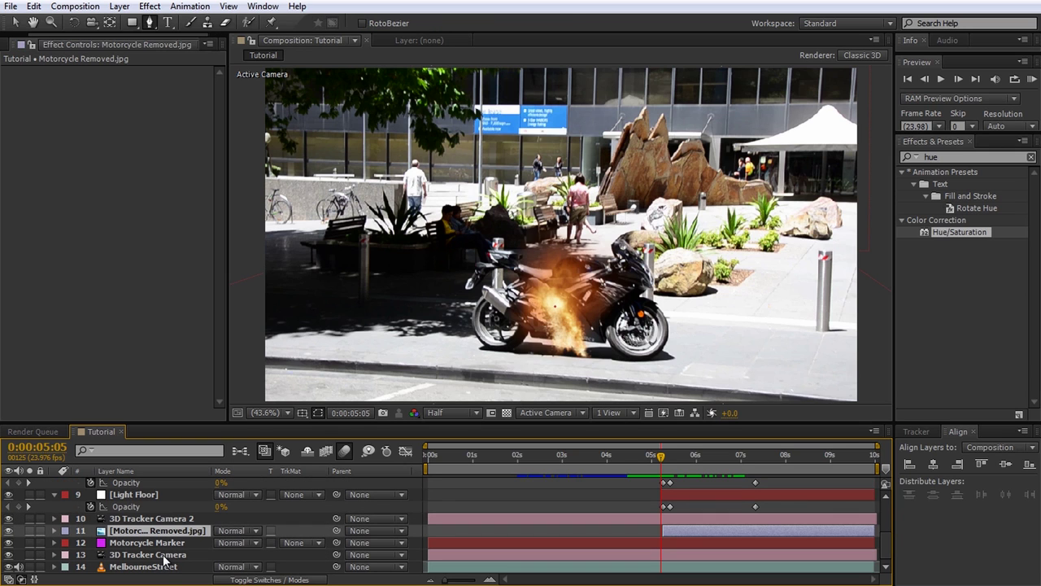
left_click(160, 555, "ctrl")
left_click(157, 568, "ctrl")
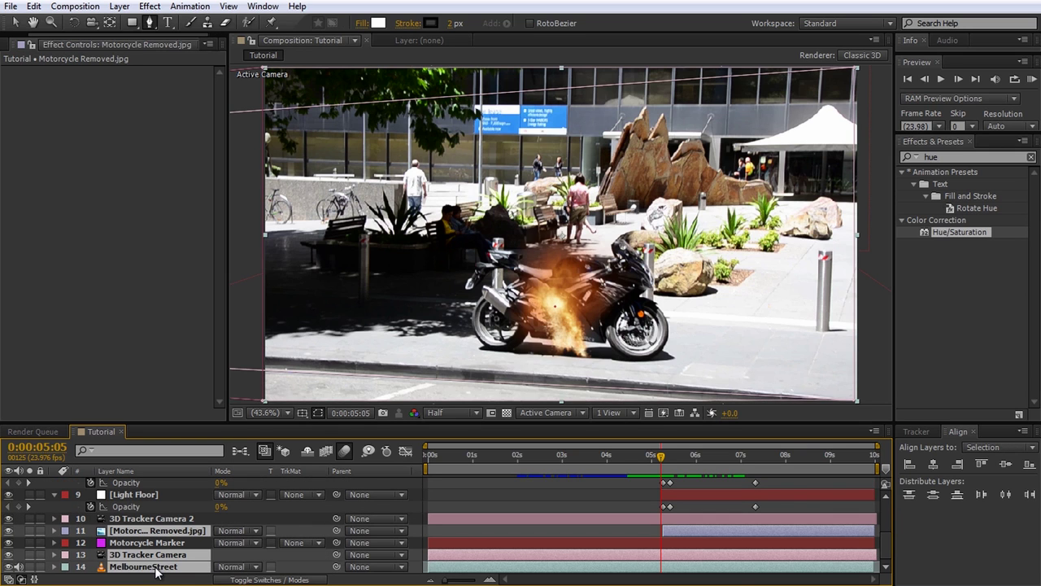
key("ctrl+shift+c")
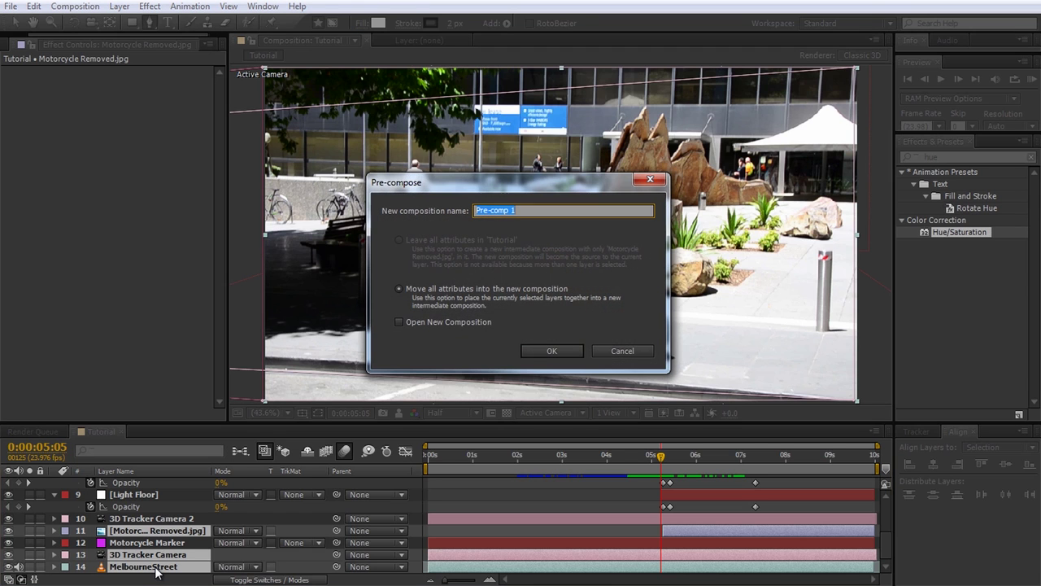
type("Motorcycle Vanishing")
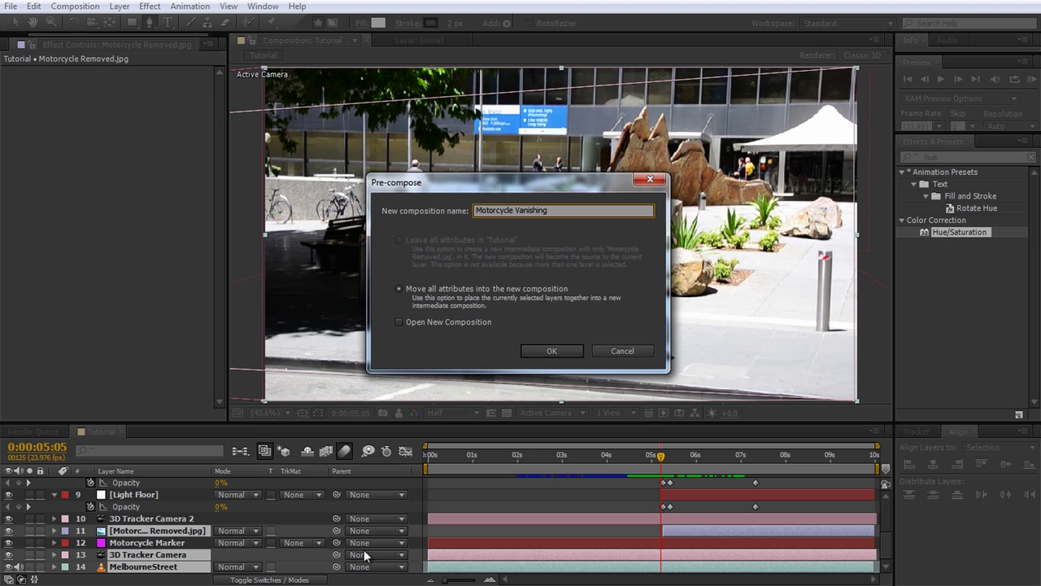
left_click(540, 352)
- Place a copy of Motorcycle Vanishing directly under Light Floor, with Add blending and Light Floor as its alpha matte
left_click_drag(170, 563, 181, 545)
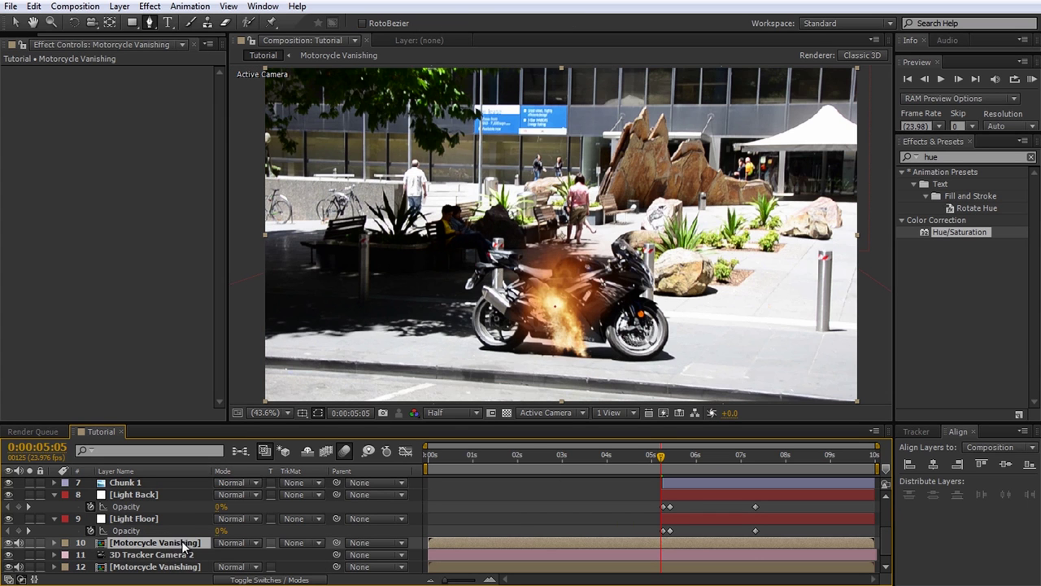
left_click(226, 543)
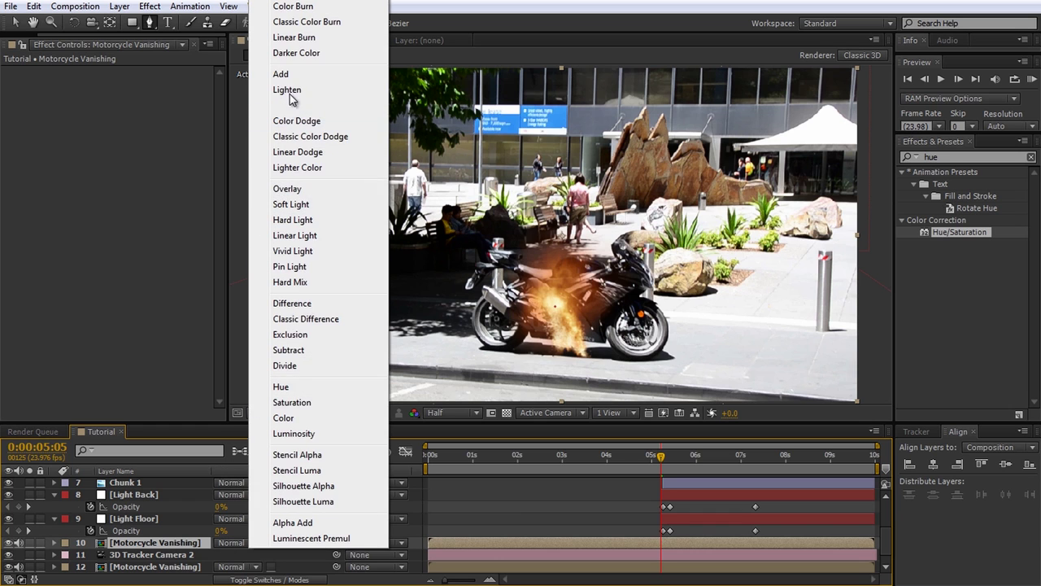
left_click(294, 74)
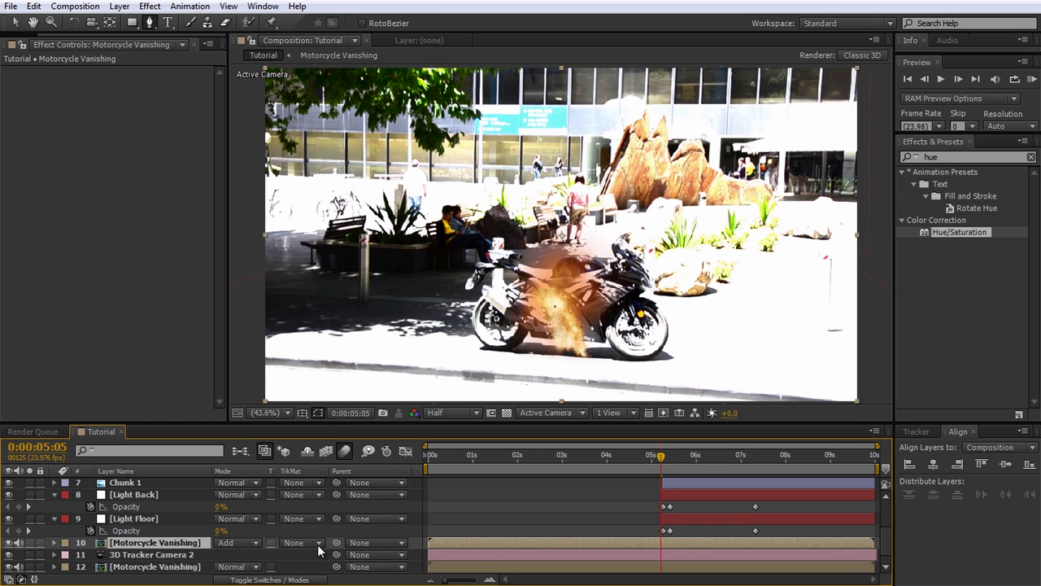
left_click(317, 544)
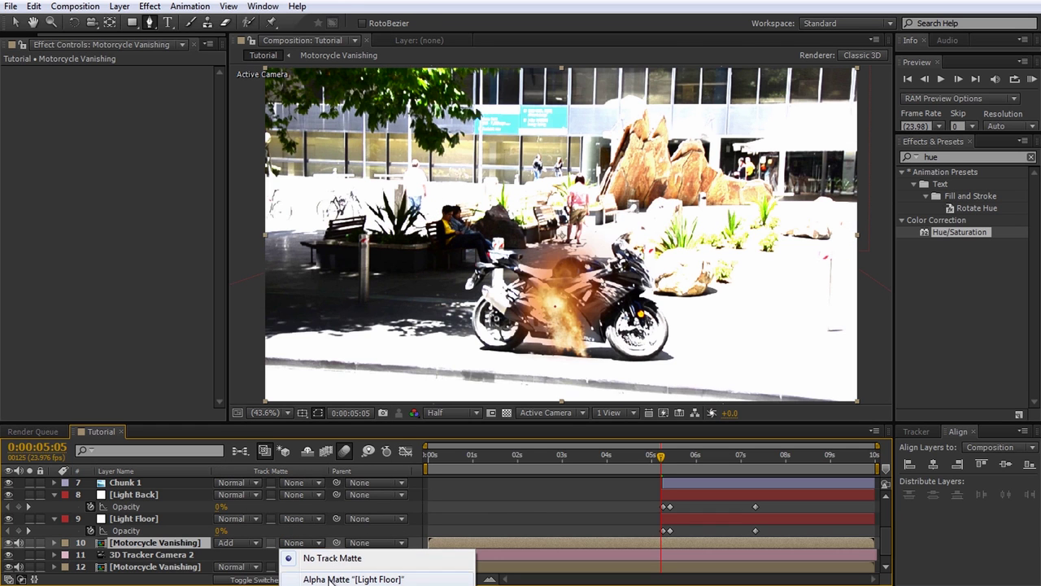
left_click(329, 579)
left_click_drag(663, 462, 665, 485)
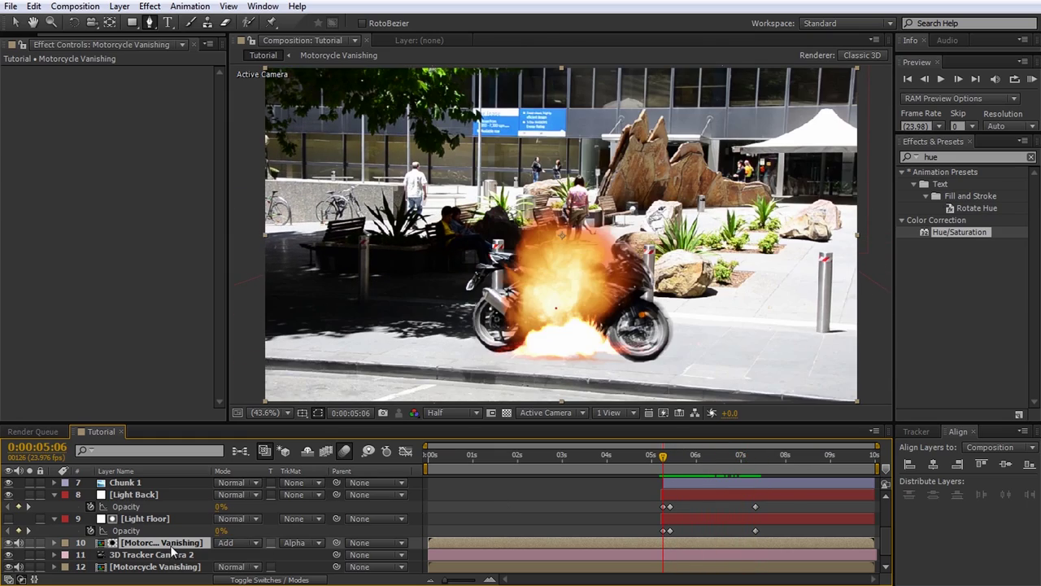
- Place another Add-blended copy of Motorcycle Vanishing under Light Back, using Light Back as its alpha matte with that solid hidden
left_click_drag(145, 543, 149, 525)
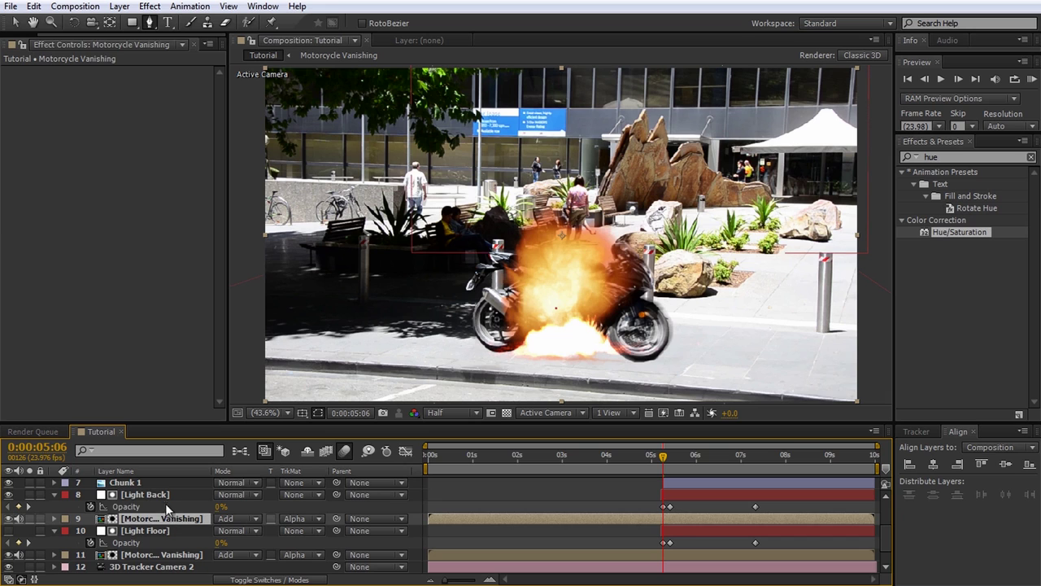
left_click(151, 495)
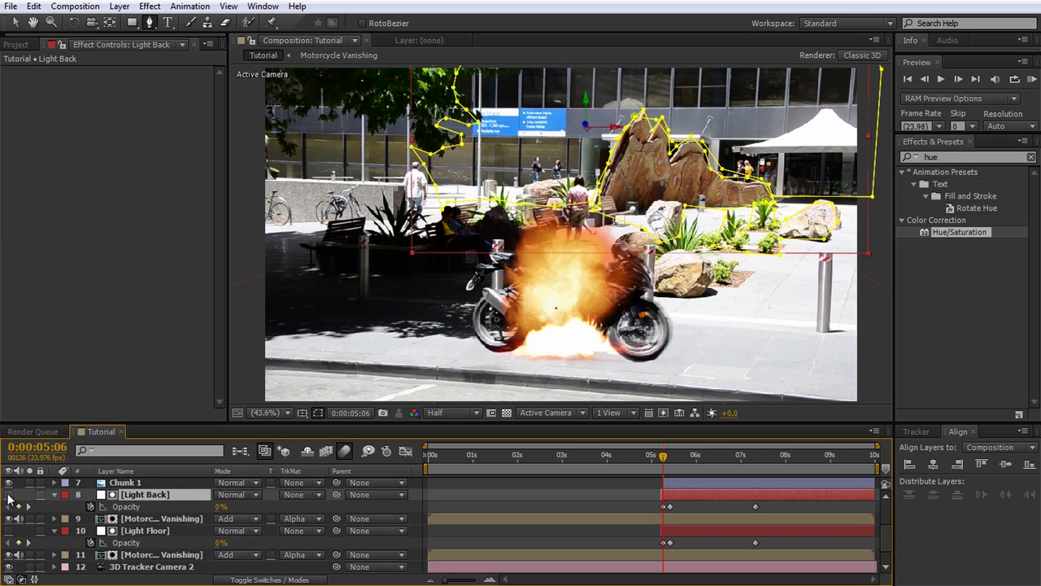
left_click(156, 519)
left_click(488, 487)
mouse_move(666, 458)
left_mouse_down()
mouse_move(762, 461)
mouse_move(663, 470)
left_mouse_up()
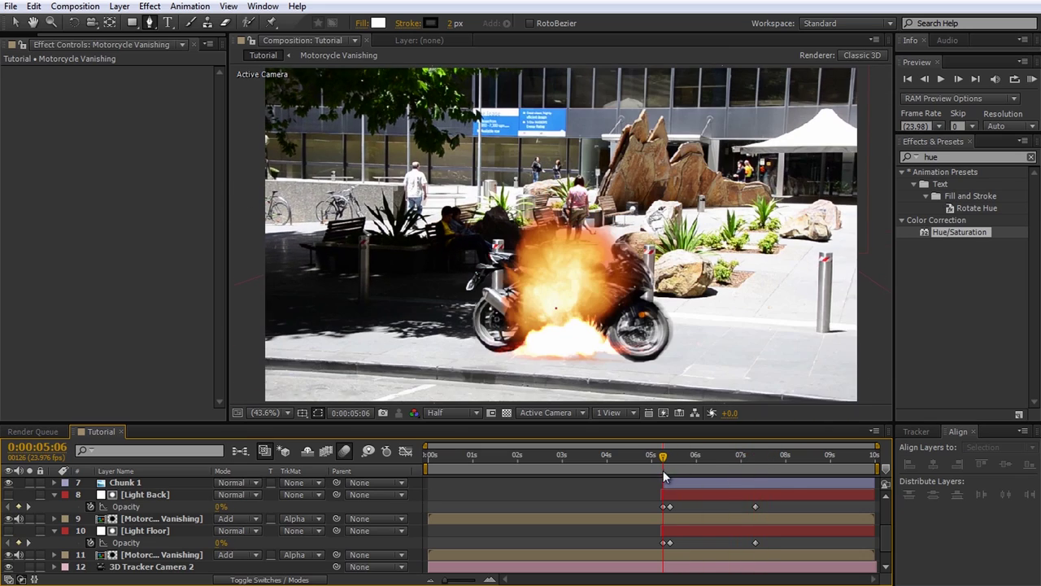
- Apply Tint to the Motorcycle Vanishing copy under Light Back and map white to the orange FFBA13
left_click(192, 518)
double_click(957, 157)
type("tint")
double_click(938, 219)
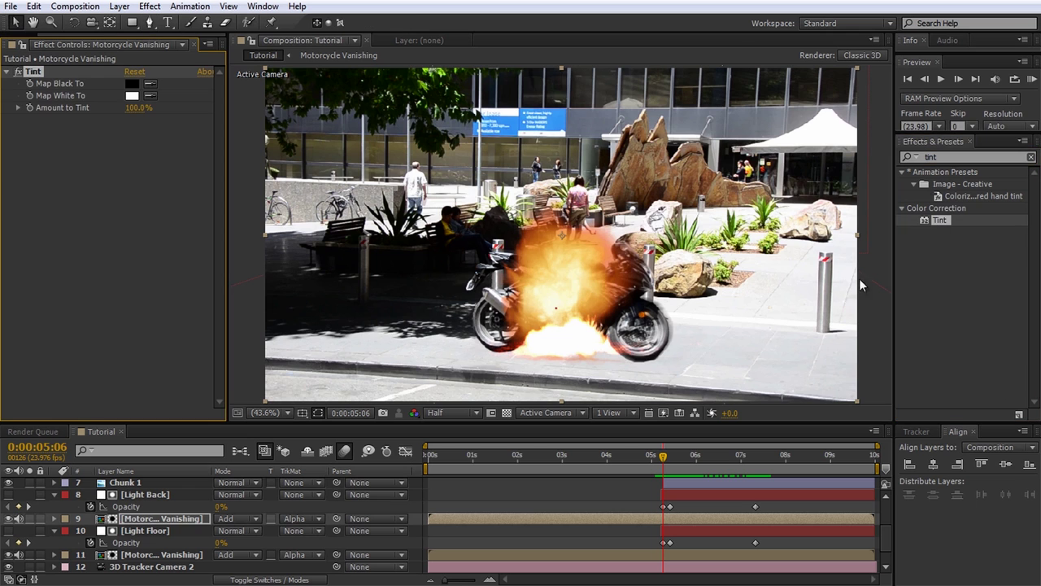
left_click_drag(666, 462, 680, 465)
left_click(133, 96)
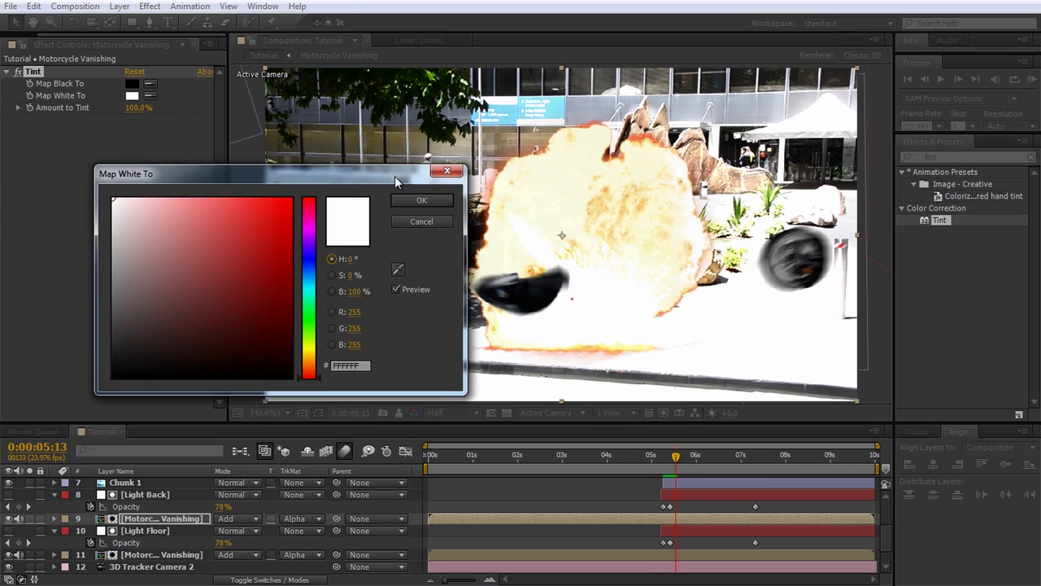
left_click_drag(395, 176, 326, 256)
left_click(239, 435)
left_click_drag(130, 298, 209, 261)
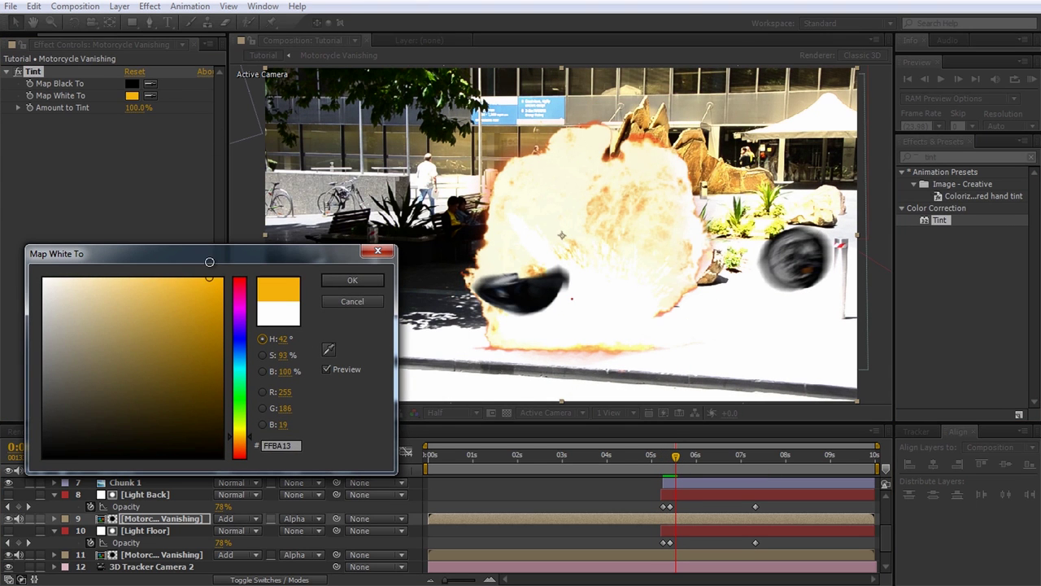
left_click(330, 283)
- Apply Tint to the Motorcycle Vanishing copy under Light Floor and map white to a saturated orange
left_click(151, 555)
double_click(938, 221)
left_click(133, 96)
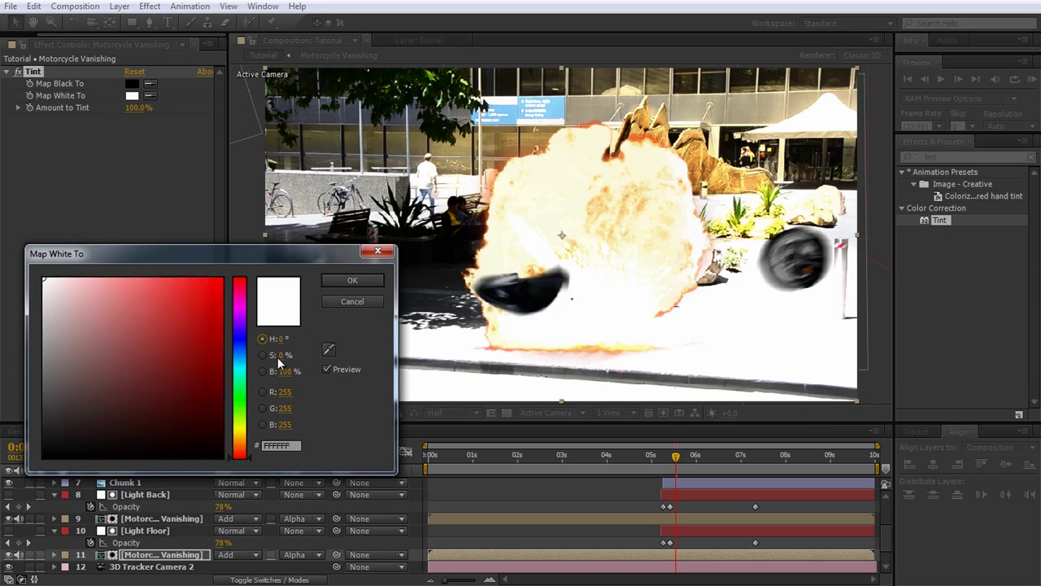
left_click(242, 437)
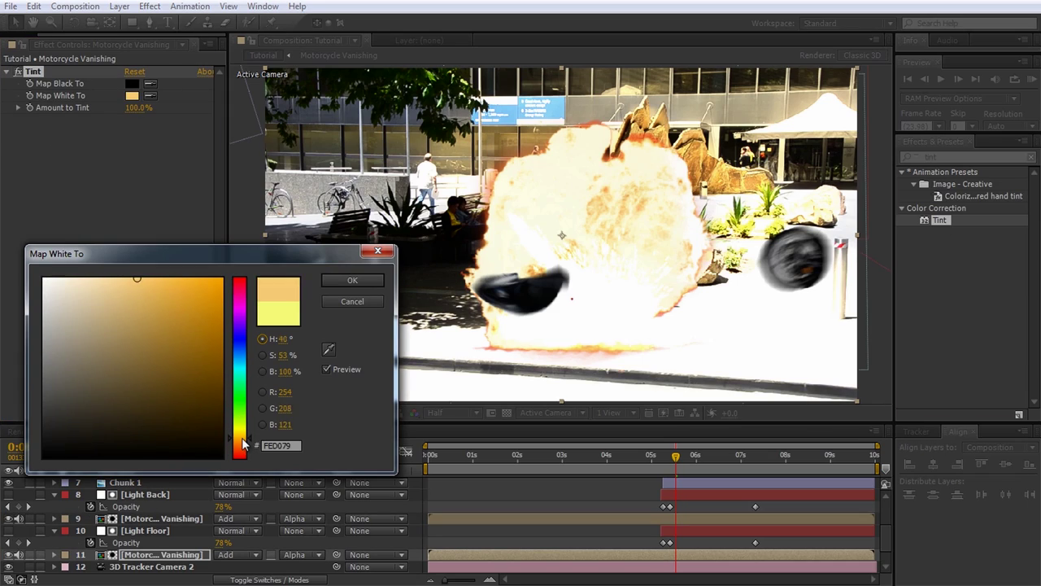
left_click_drag(134, 277, 204, 266)
left_click(342, 280)
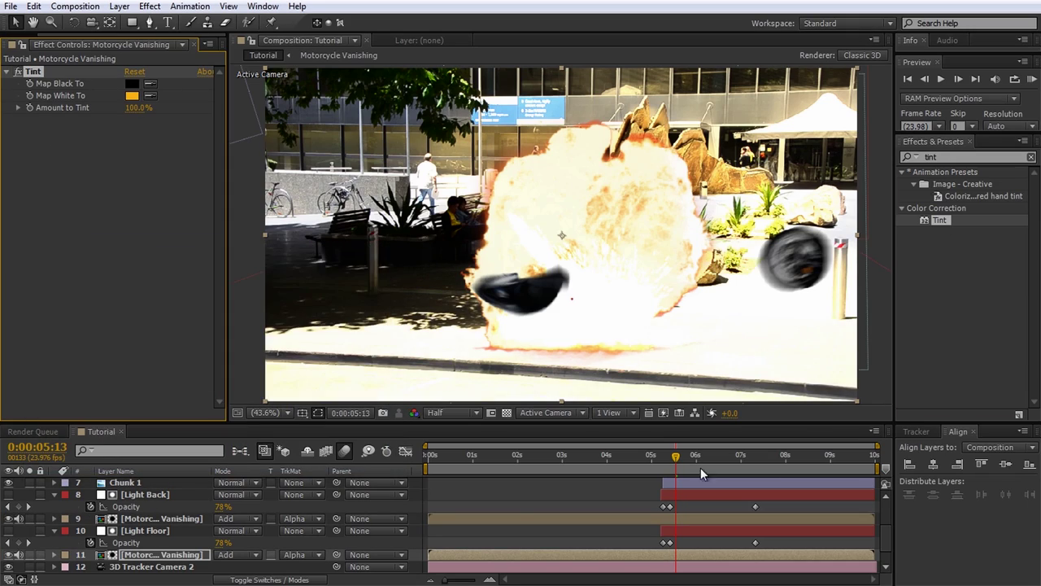
- Preview the tinted explosion light from 0:00:04:14
left_click(632, 469)
key("KP_0")
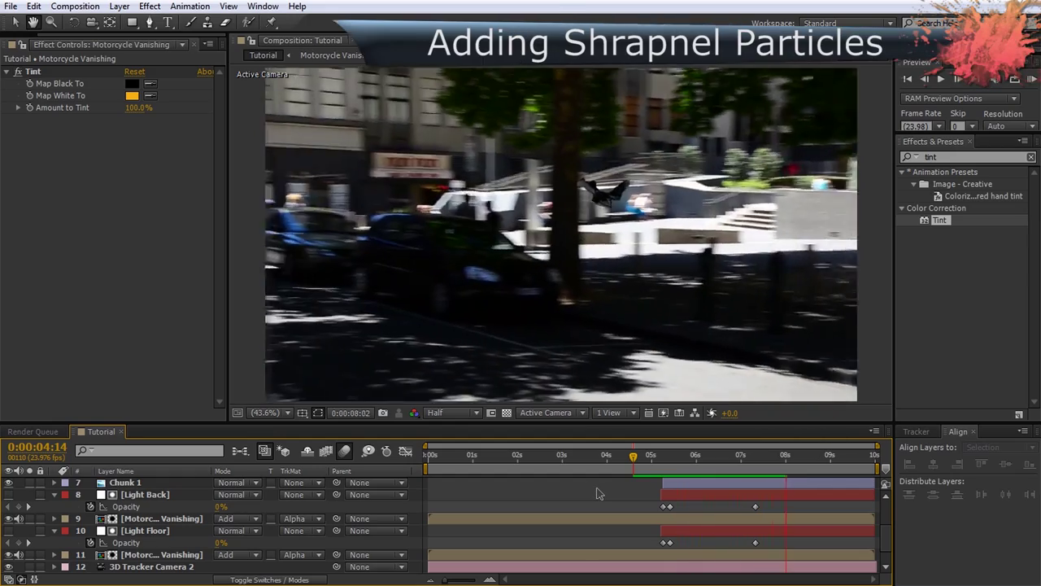
left_click(685, 474)
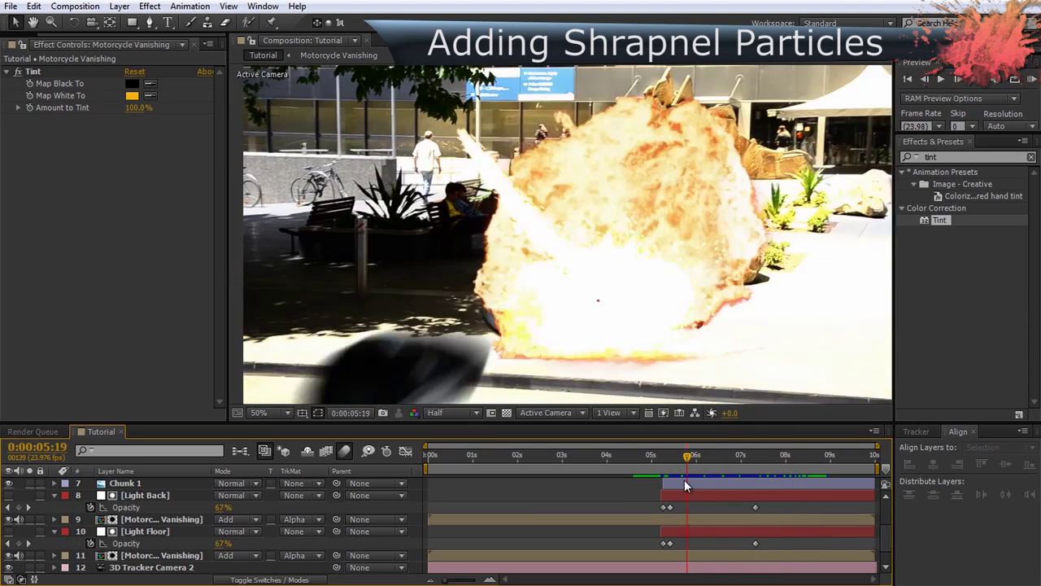
- At 0:00:05:06, collapse the Light Back and Light Floor properties and hide the Explosion_03.mov and Explosion_01.mov layers
left_click_drag(684, 486, 663, 484)
left_click(54, 496)
left_click(53, 520)
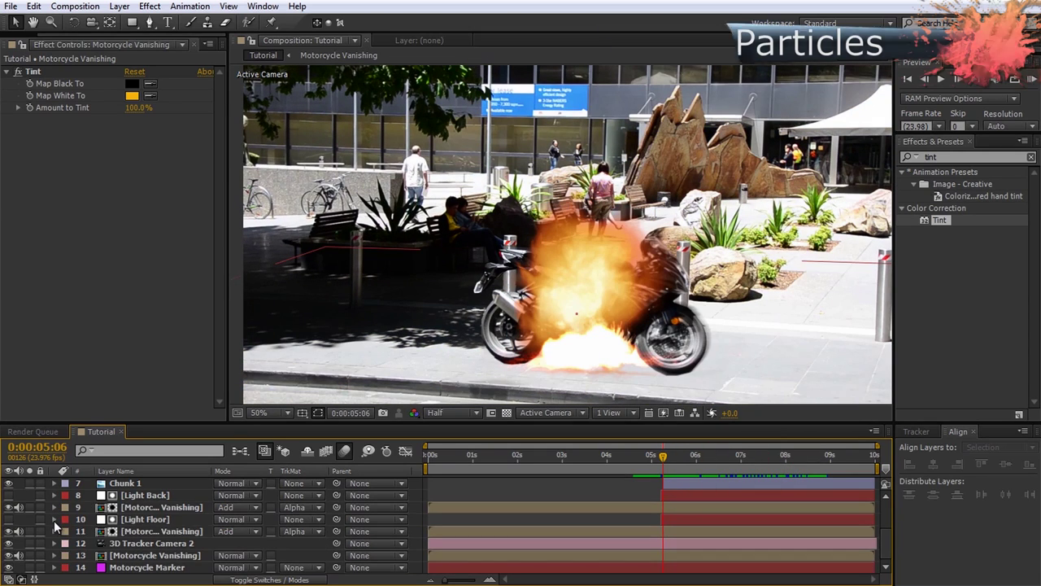
scroll(53, 521, "up", 2)
left_click_drag(11, 496, 11, 484)
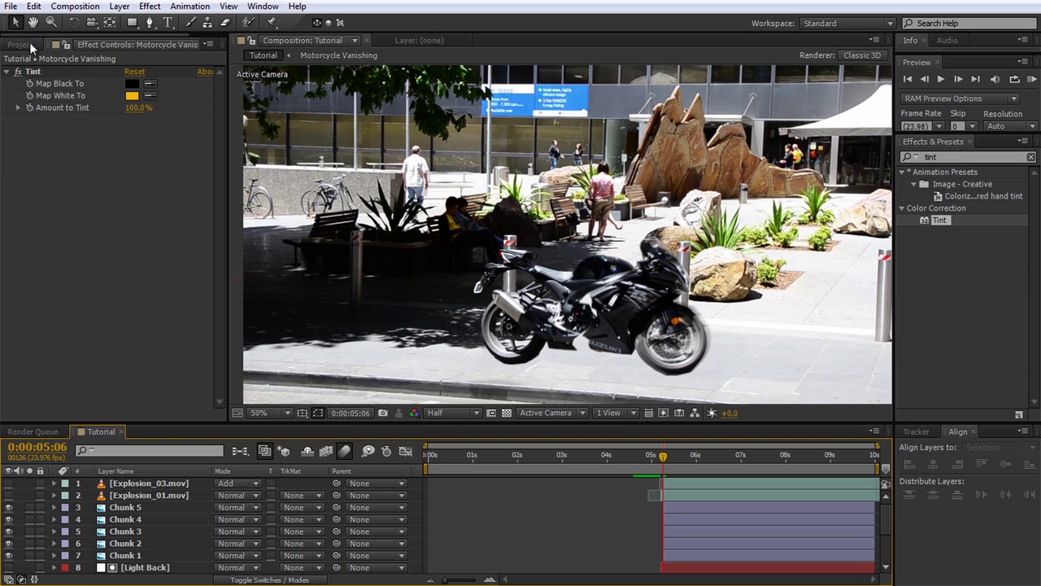
- Create a new composition from Motorcycle.jpg
left_click(30, 44)
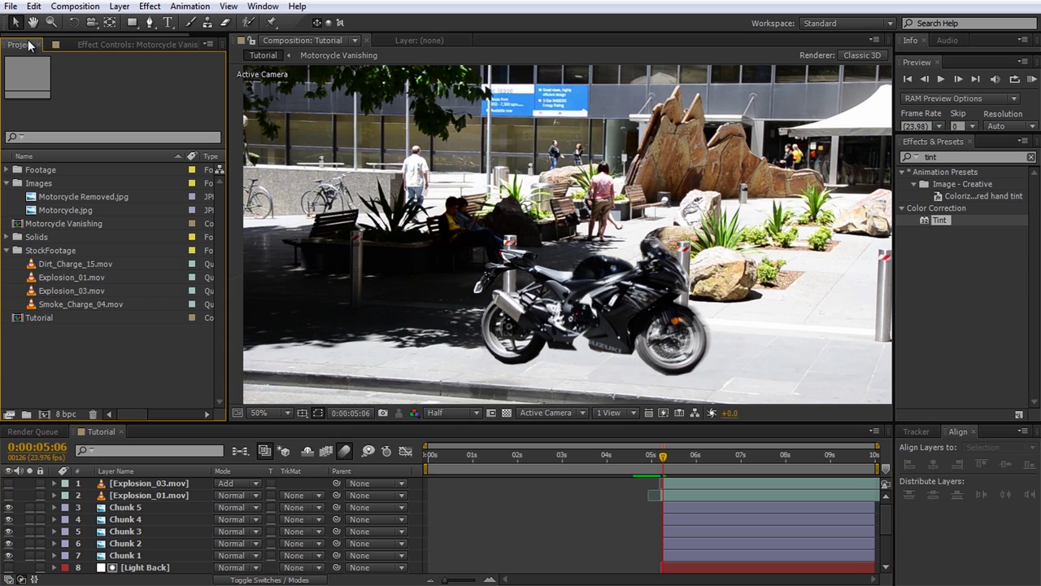
left_click(73, 211)
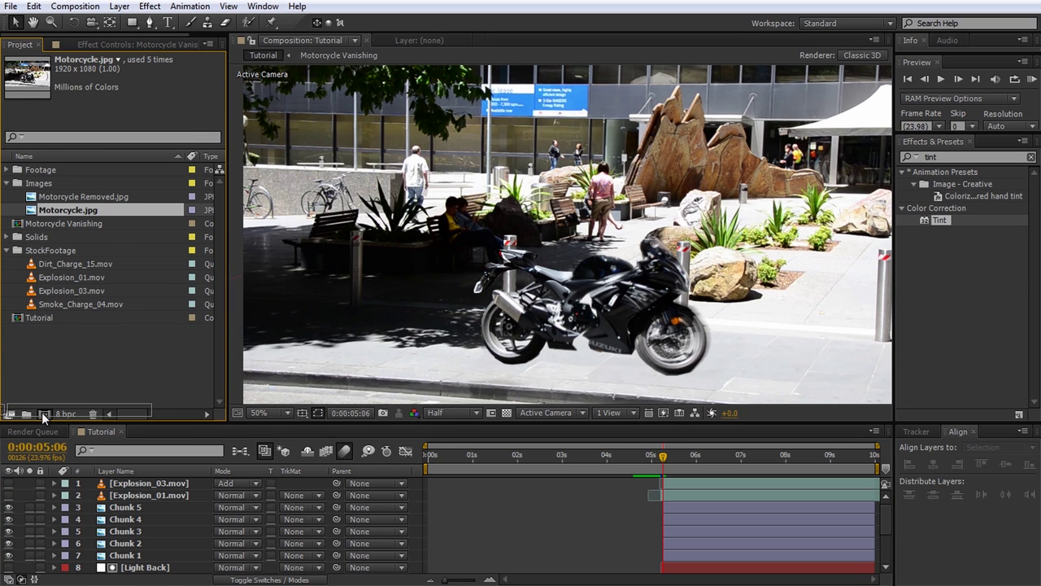
left_click_drag(42, 412, 41, 412)
- Shorten the Motorcycle.jpg layer to one frame and trim the composition to a five-frame work area
left_click_drag(874, 482, 431, 483)
left_click_drag(877, 468, 438, 470)
key("=")
key("=")
key("=")
key("=")
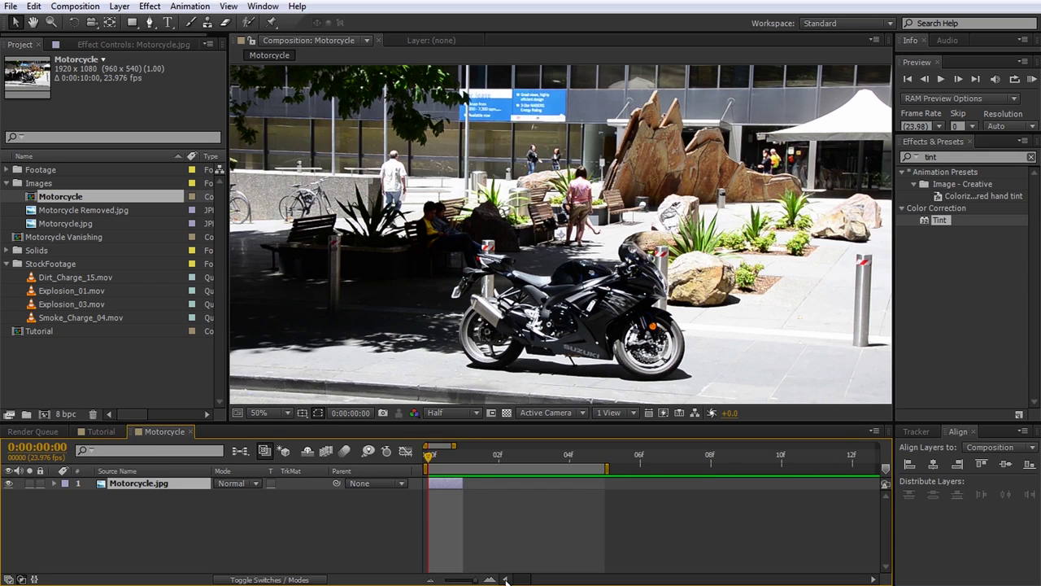
right_click(475, 468)
left_click(546, 510)
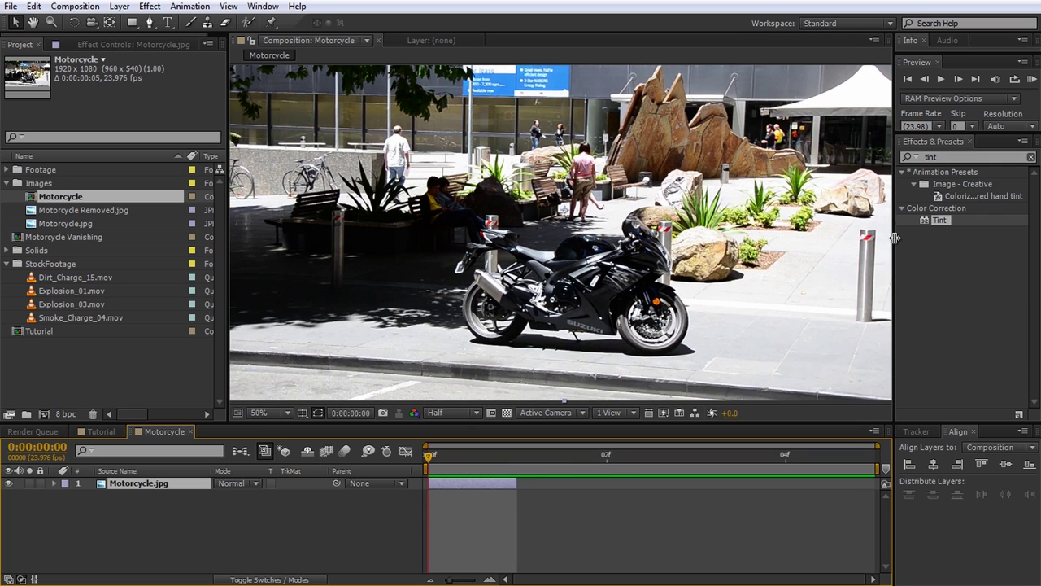
- Apply Hue/Saturation to Motorcycle.jpg with Master Saturation -51 and Master Lightness -47
left_click(936, 157)
type("sat")
double_click(965, 232)
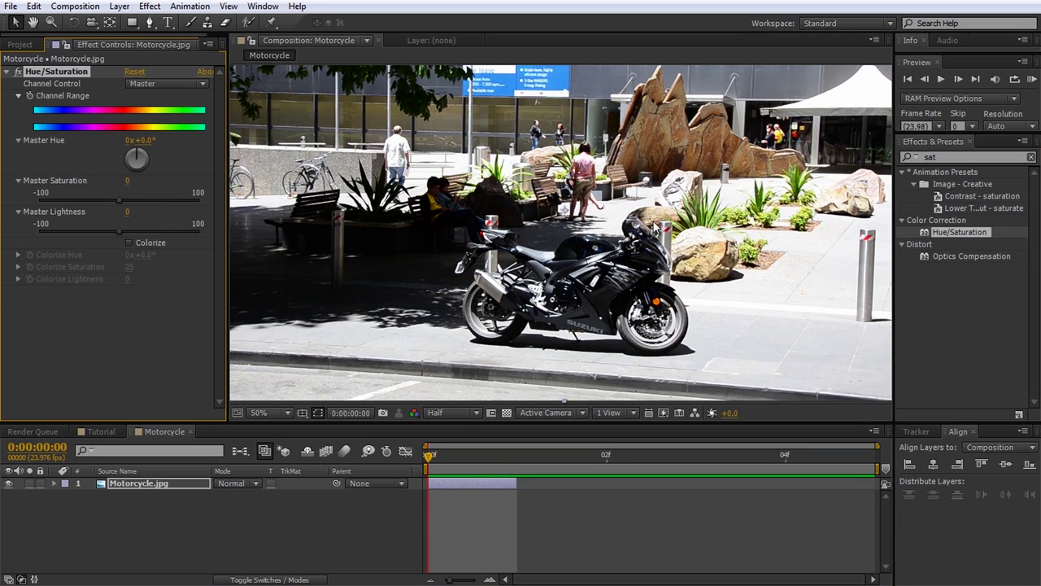
left_click_drag(121, 200, 83, 233)
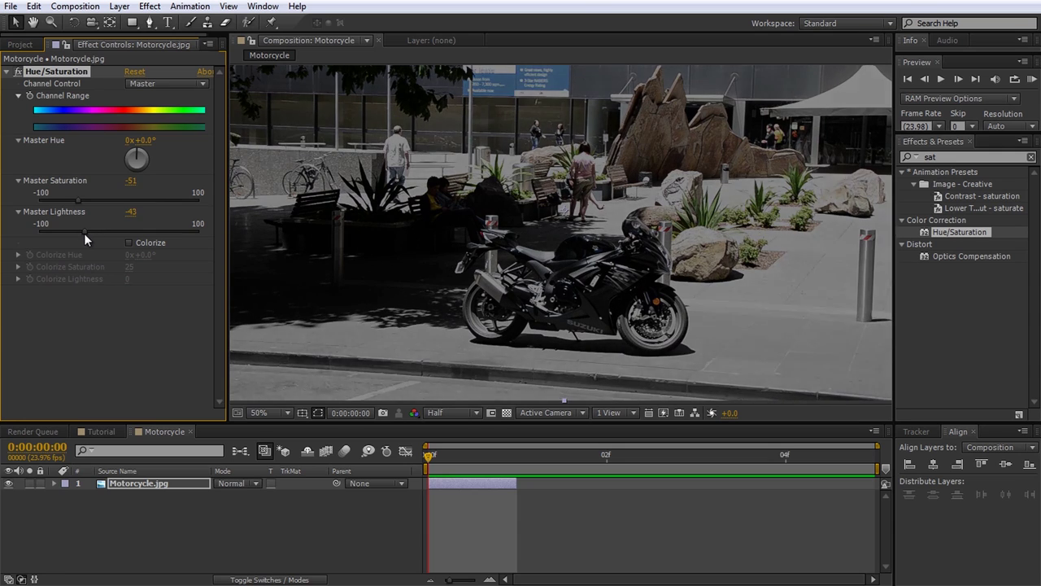
- Duplicate the layer into five copies, staggered one frame apart to fill the five-frame composition
key("ctrl+d")
left_click_drag(463, 484, 805, 484)
key("ctrl+d")
key("ctrl+d")
key("ctrl+d")
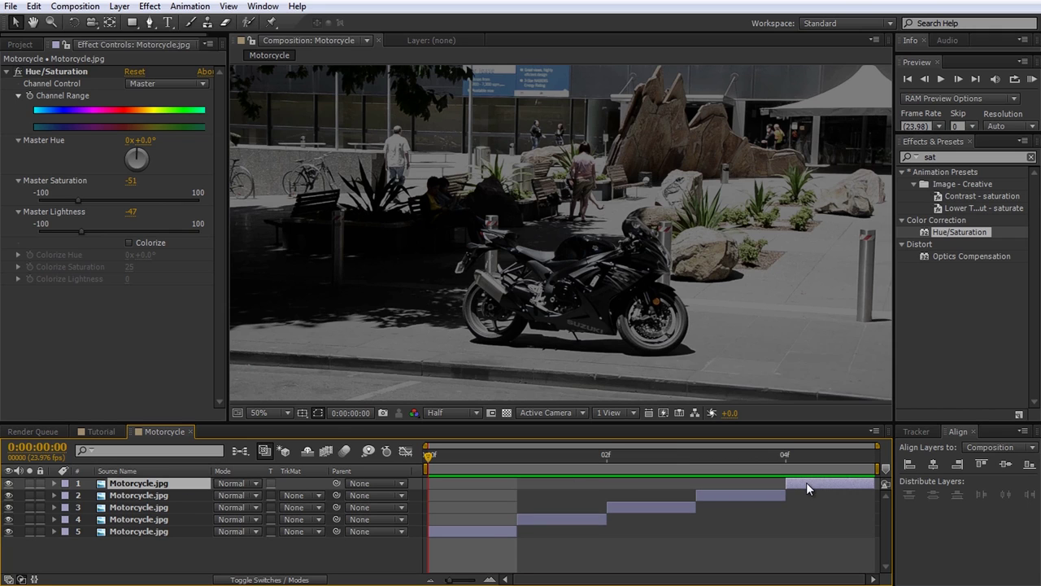
- On the bottom layer at frame 0, draw a closed Pen mask around the round engine cover of the motorcycle
left_click(179, 532)
scroll(391, 337, "up", 1)
left_click_drag(574, 285, 562, 183)
key("g")
left_click(570, 242)
left_click(546, 213)
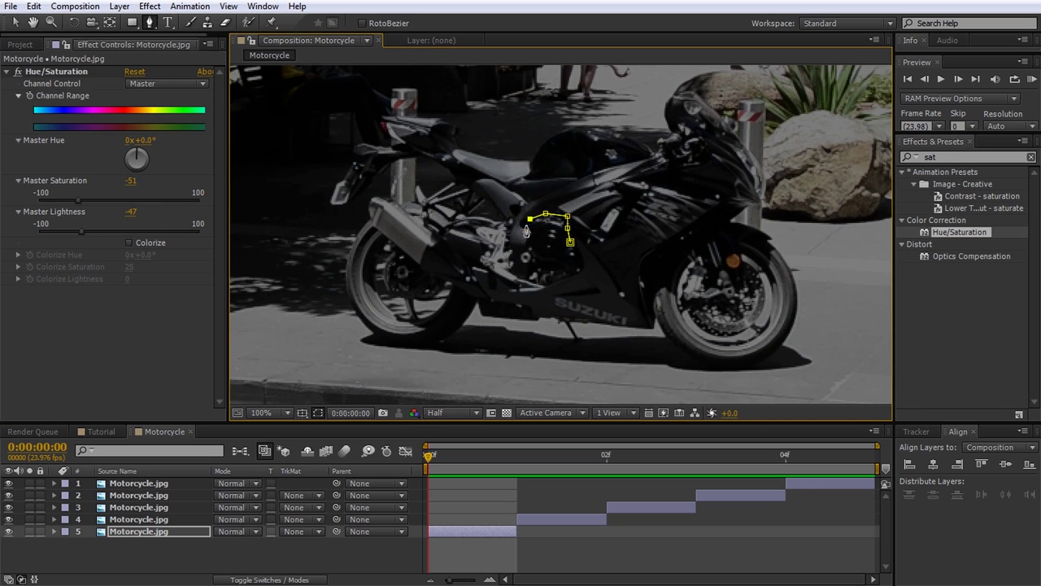
left_click(530, 230)
left_click(528, 249)
left_click(548, 269)
left_click(572, 274)
left_click(581, 264)
left_click(570, 241)
- On layer 4 at frame 1, draw a closed mask around the fairing section above the engine
left_click(516, 459)
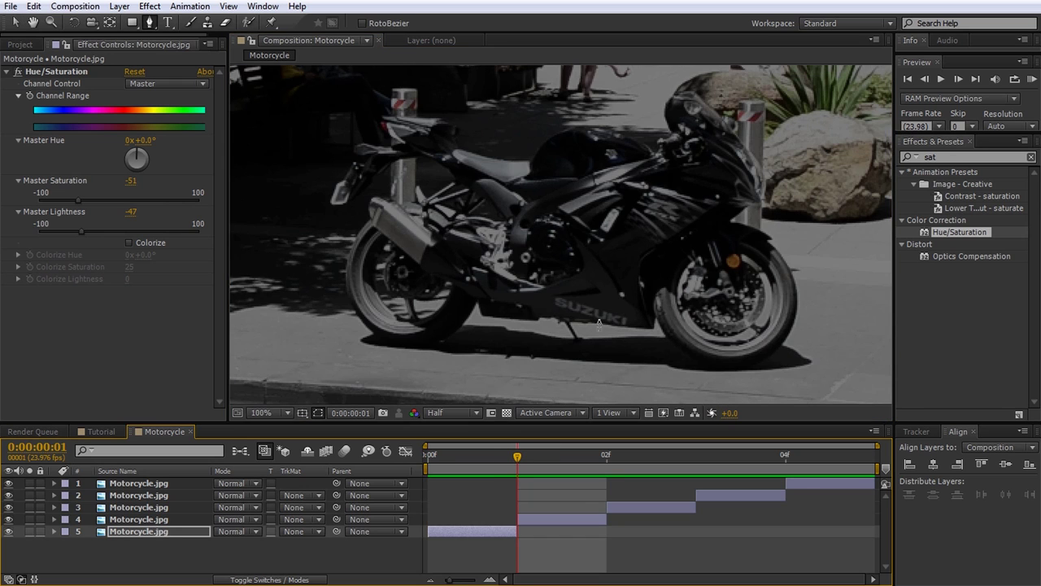
key("ctrl+Up")
left_click(621, 186)
left_click(586, 192)
left_click(560, 208)
left_click(582, 235)
left_click(614, 208)
left_click(621, 186)
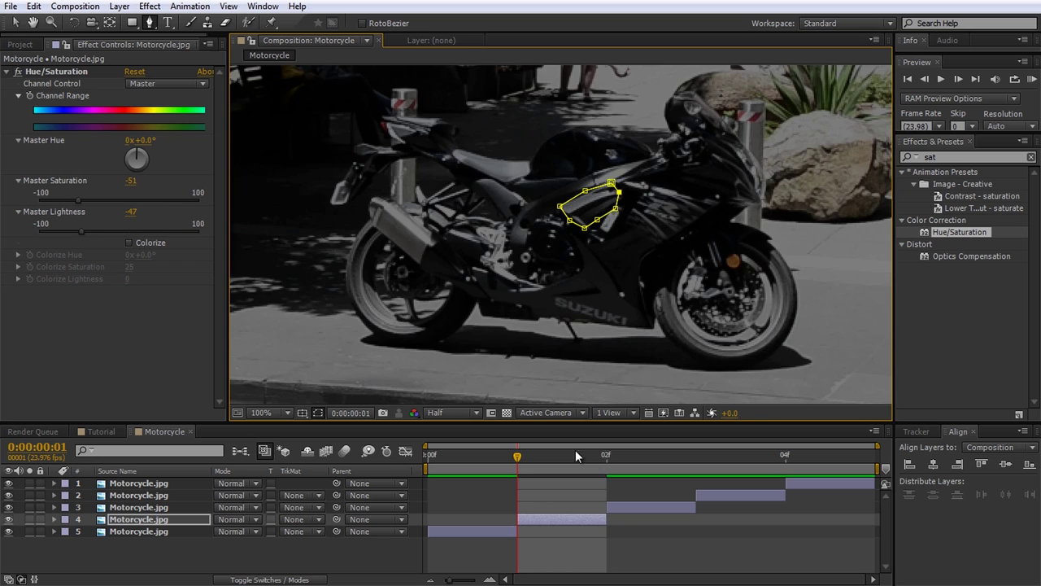
- On layer 3 at frame 2, draw a small closed mask around the piece below the motorcycle's windscreen
left_click(607, 458)
left_click(716, 172)
key("ctrl+Up")
left_click(698, 141)
left_click(677, 142)
left_click(688, 155)
left_click(698, 142)
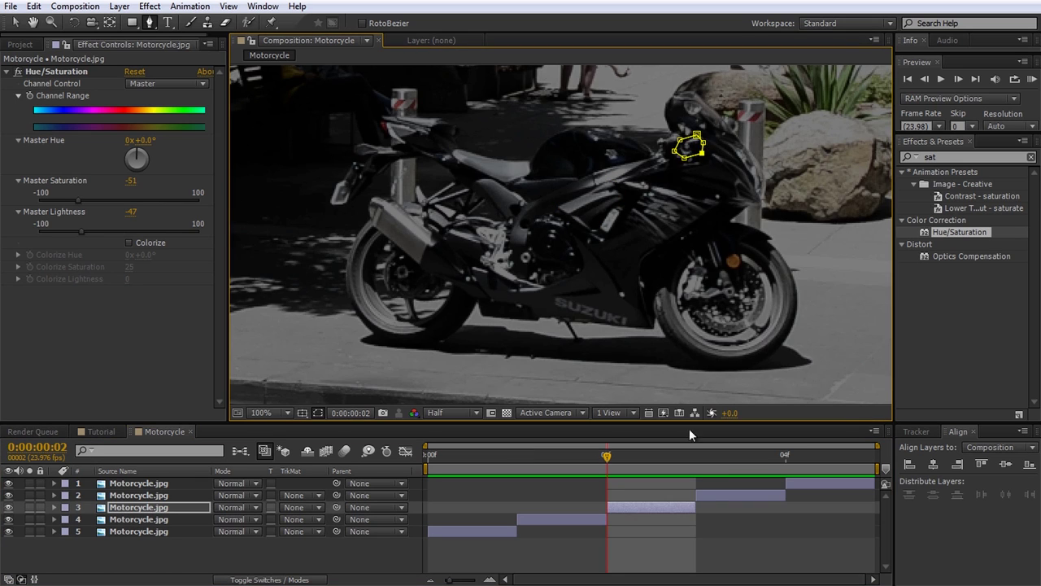
- On layer 2 at frame 3, draw a closed mask around the footrest area behind the engine
left_click(681, 455)
key("ctrl+Up")
left_click(543, 284)
left_click(512, 268)
left_click(493, 257)
left_click(482, 254)
left_click(486, 268)
left_click(506, 280)
left_click(524, 286)
left_click(542, 284)
- On layer 1 at frame 4, draw a closed curved mask around the frame section between the seat and engine
left_click(786, 476)
key("ctrl+Up")
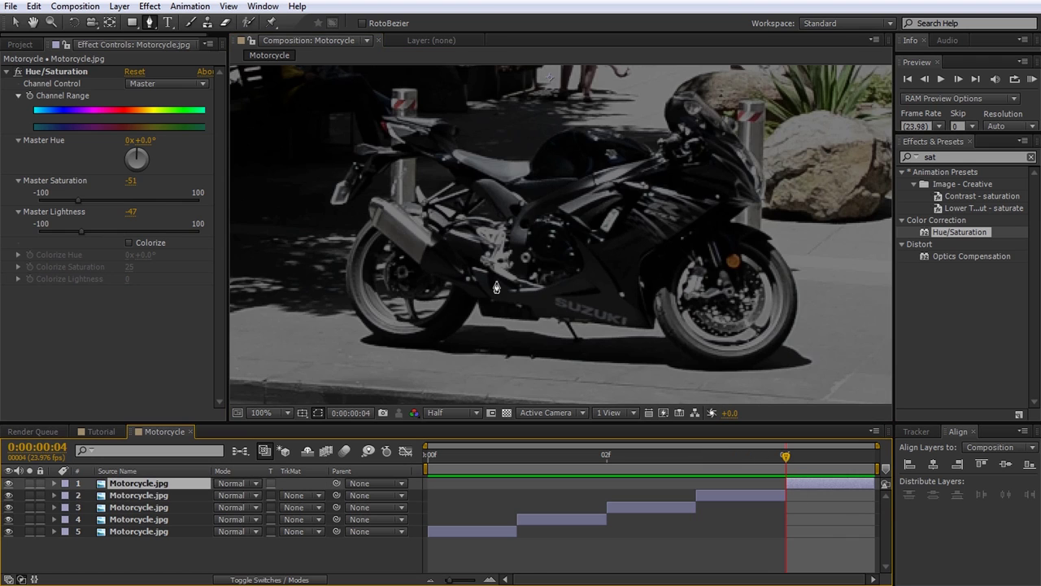
left_click(528, 246)
left_click(527, 224)
left_click(537, 214)
left_click(550, 206)
left_click(547, 199)
left_click(529, 204)
left_click(509, 235)
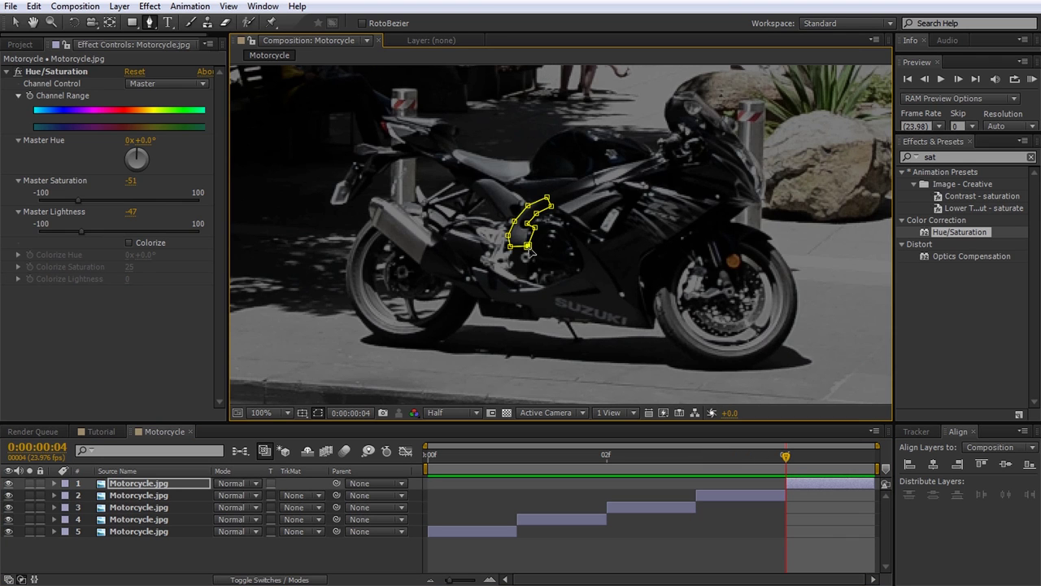
left_click(528, 245)
- Show the transparency grid and move the masked pieces frame by frame to one shared spot near the frame's centre
left_click(506, 413)
key("v")
left_click(706, 457)
left_click(580, 269)
left_click(580, 267)
key("Page_Up")
left_click_drag(750, 150, 728, 166)
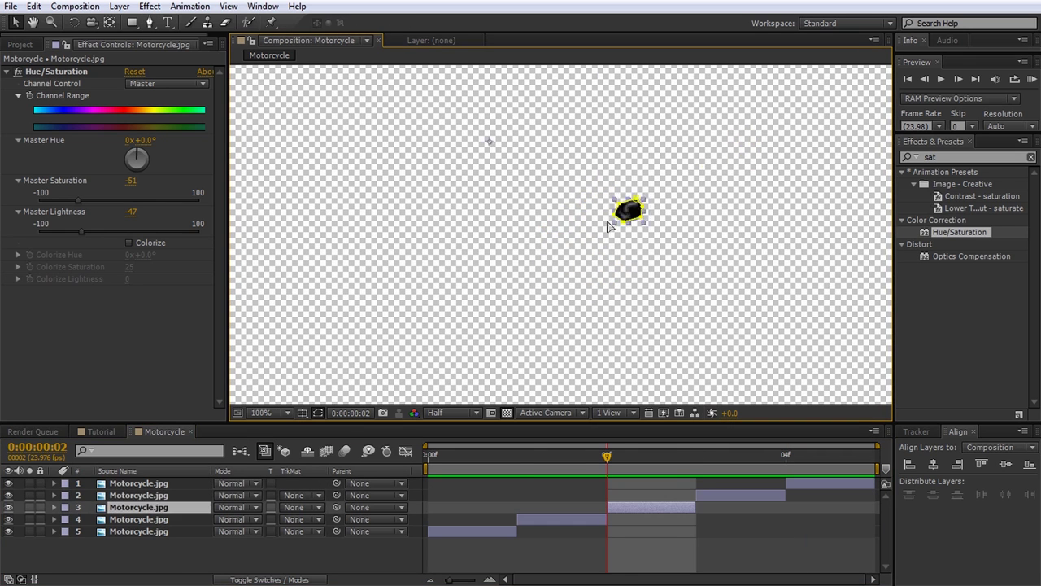
left_click(692, 182)
key("Page_Up")
key("Page_Up")
left_click(552, 249)
left_click_drag(651, 221, 562, 256)
key("Page_Down")
scroll(562, 275, "down", 2)
key("ctrl+a")
scroll(579, 241, "up", 1)
- Rename the composition Shrapnel Particle, resize it to 200 by 200 px, and check the pieces across its frames
right_click(209, 558)
left_click(379, 420)
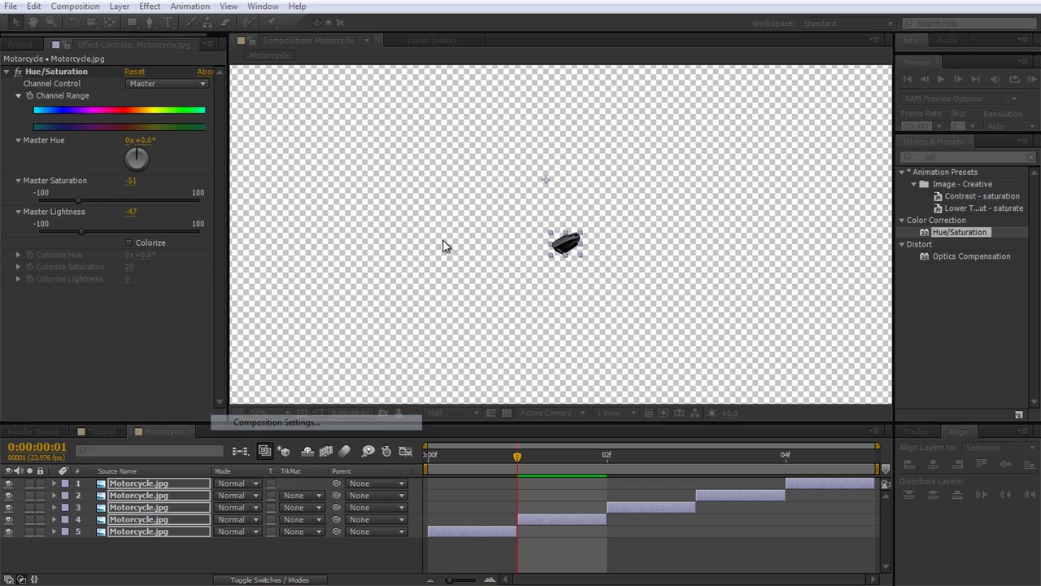
type("Shrap")
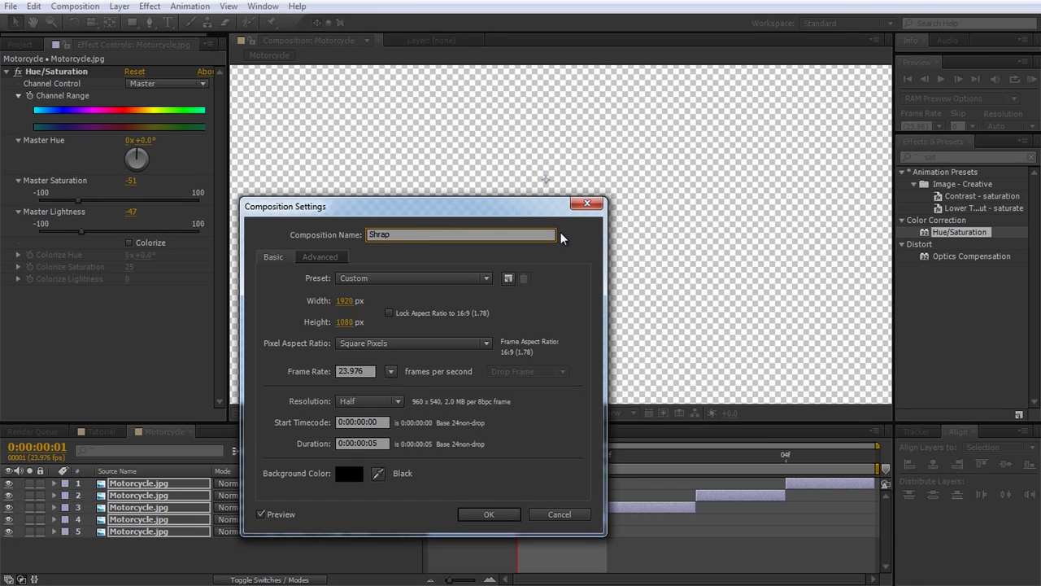
left_click(345, 300)
type("200")
left_click(350, 322)
type("200")
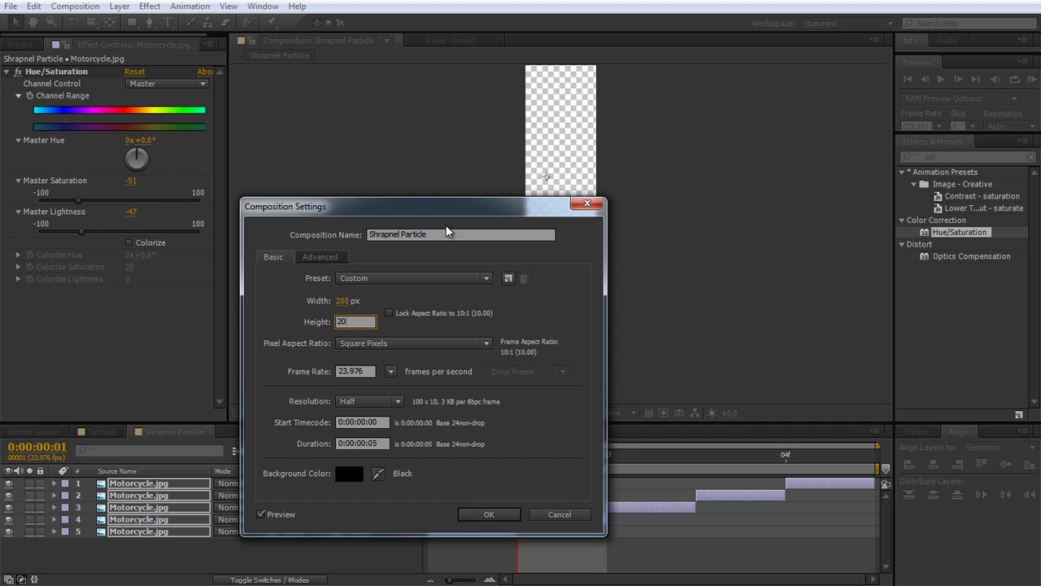
left_click_drag(460, 207, 325, 186)
left_click(370, 491)
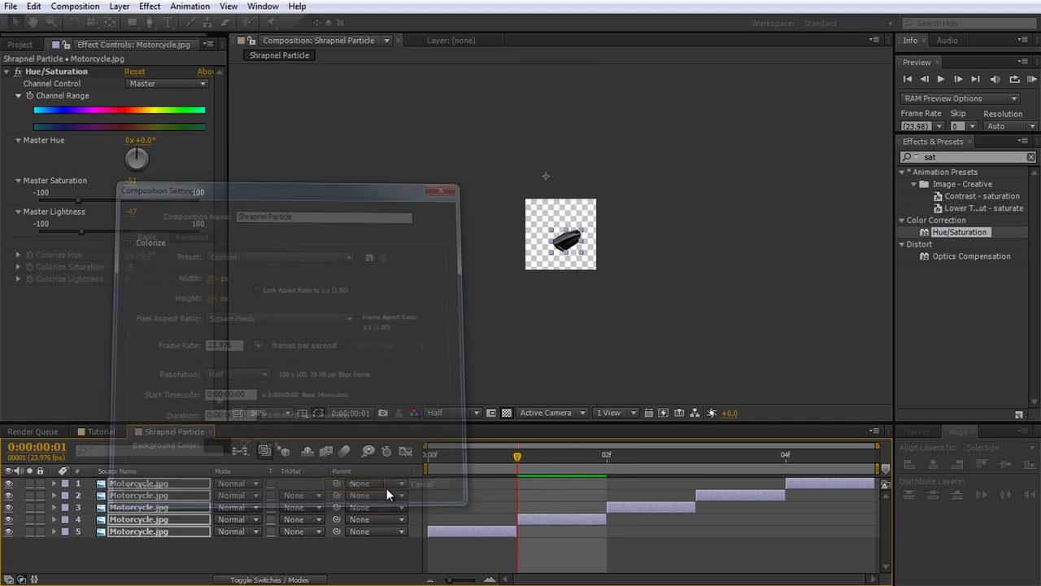
left_click_drag(461, 461, 425, 476)
left_click(381, 547)
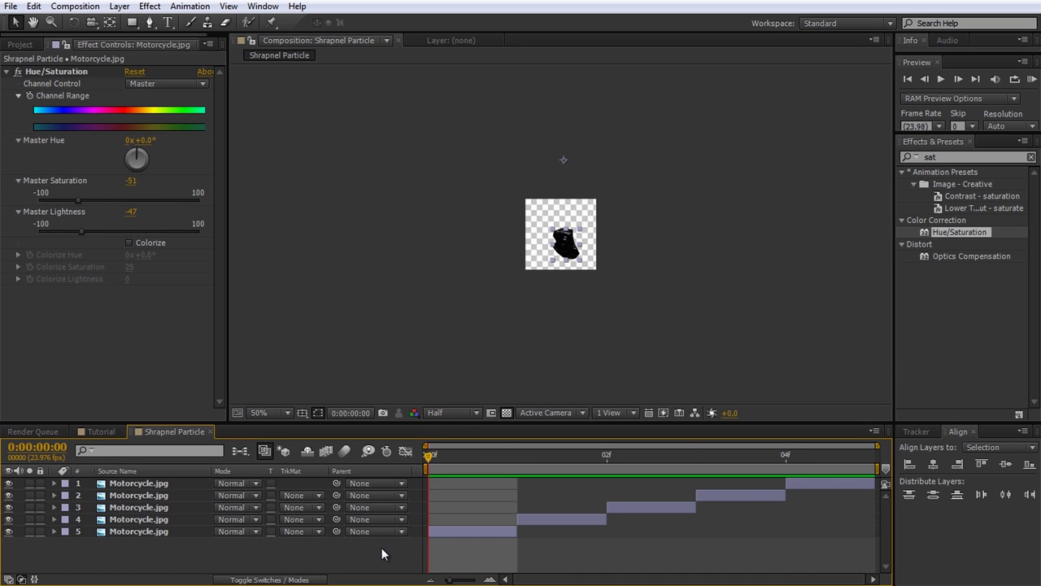
- Return to the Tutorial composition and move Shrapnel Particle out of the Images folder to the project root
left_click(103, 431)
left_click(20, 40)
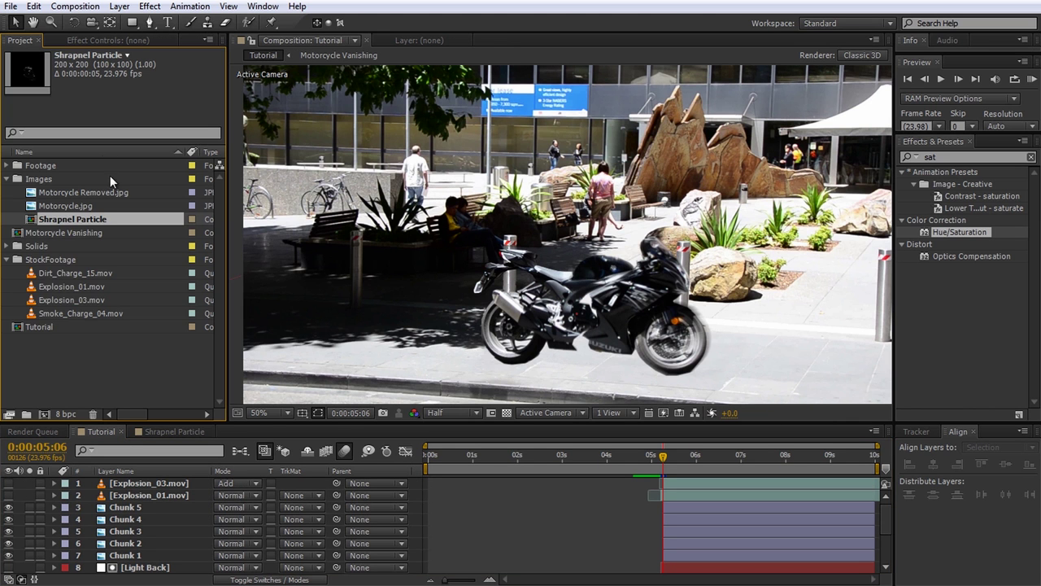
left_click_drag(76, 217, 53, 361)
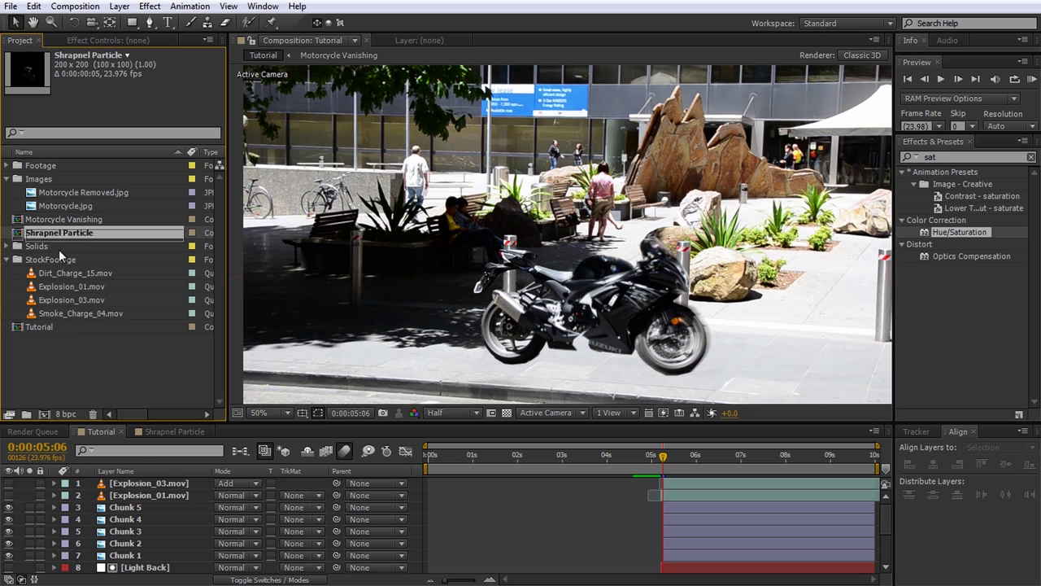
- Add Shrapnel Particle as the top layer of Tutorial, starting at 0:00:05:06, and hide it
left_click_drag(139, 460, 155, 482)
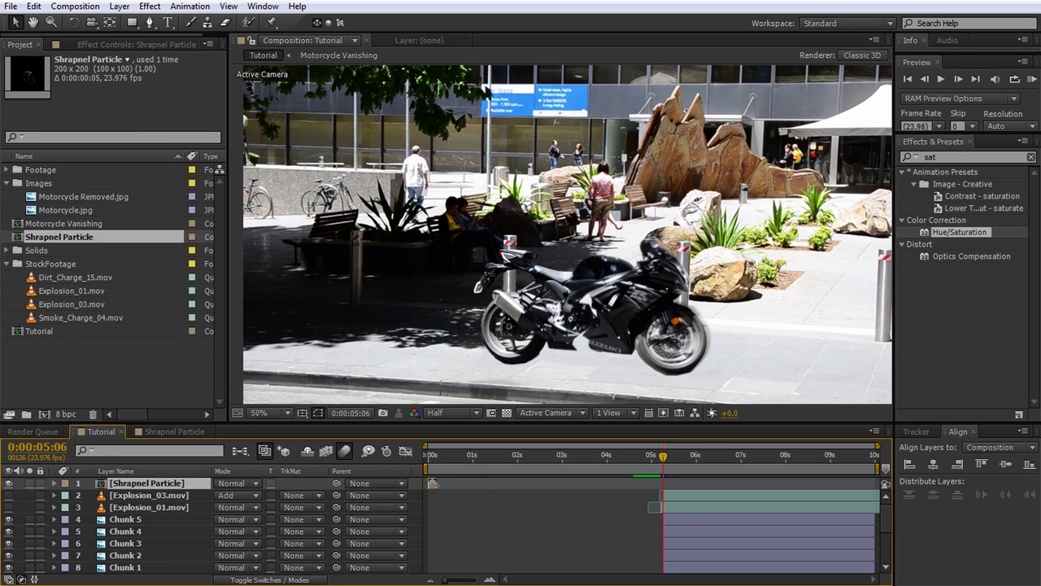
left_click_drag(490, 487, 665, 483)
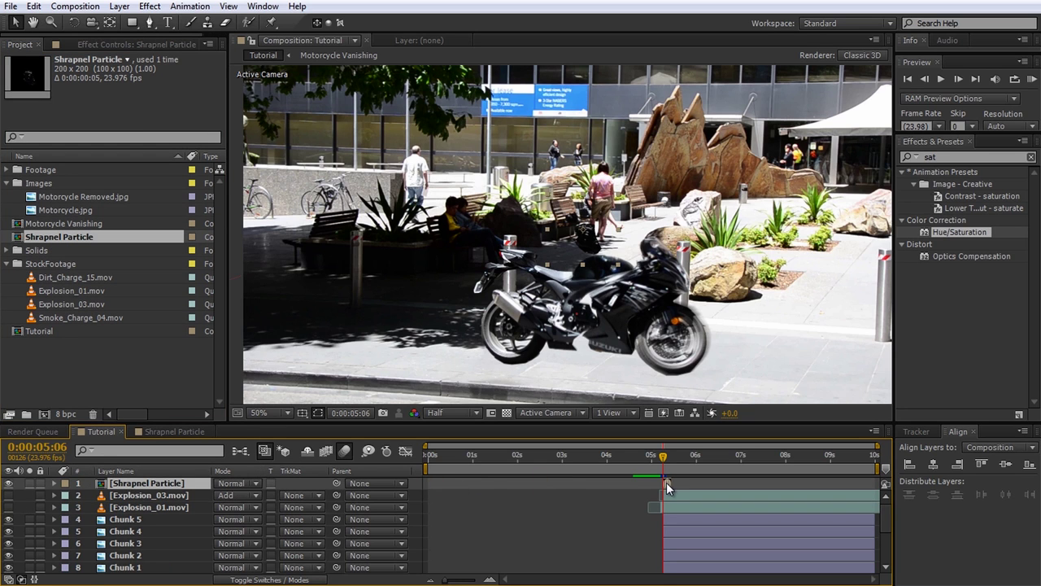
left_click(10, 483)
- Create a white 1920 by 1080 px solid named Shrapnel
right_click(415, 484)
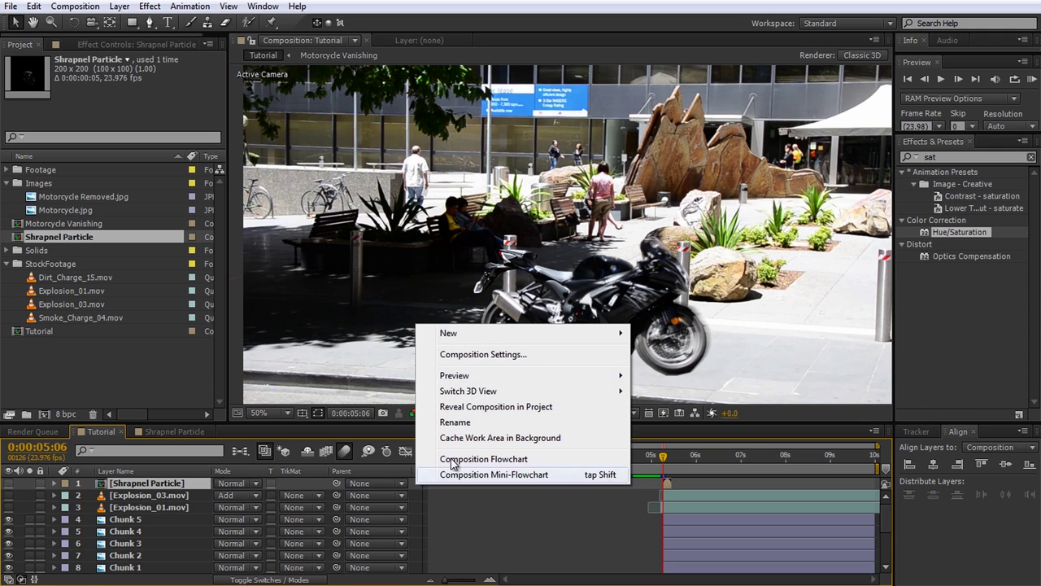
mouse_move(501, 337)
left_click(673, 372)
type("Shr")
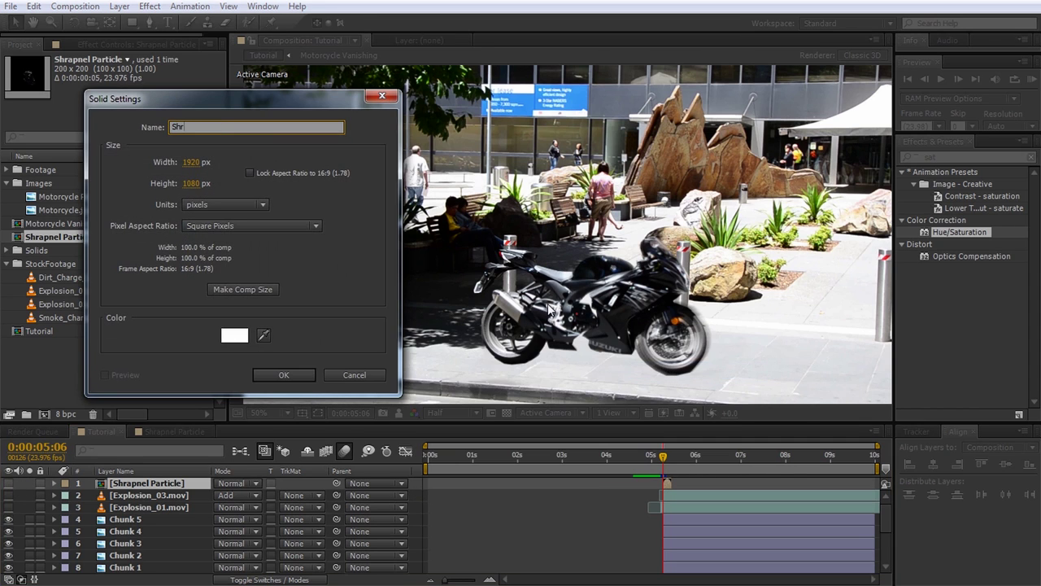
type("apnel")
left_click(284, 375)
- Apply CC Particle World to the Shrapnel solid
left_click(948, 157)
type("particle wo")
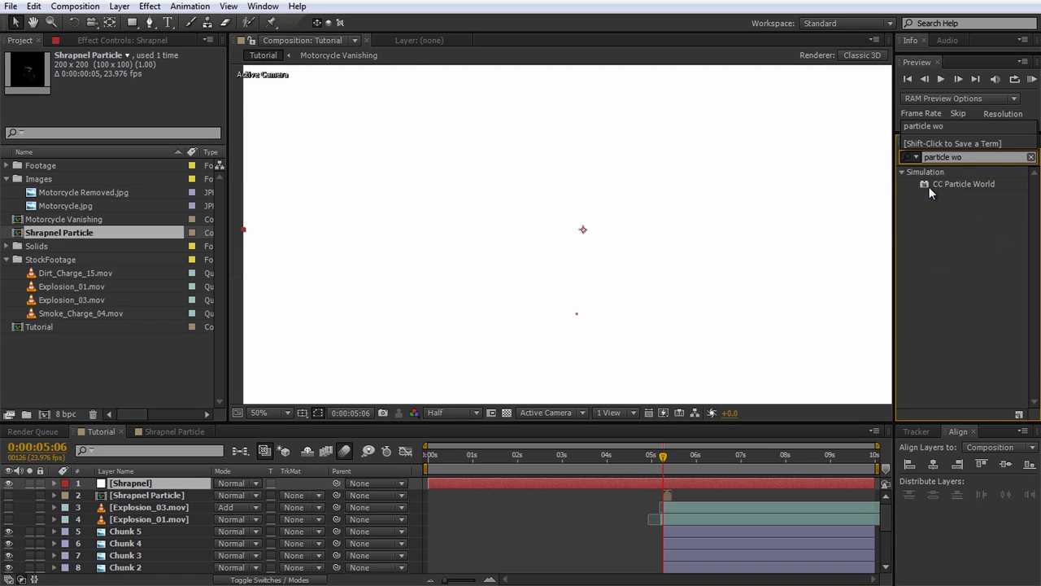
double_click(942, 184)
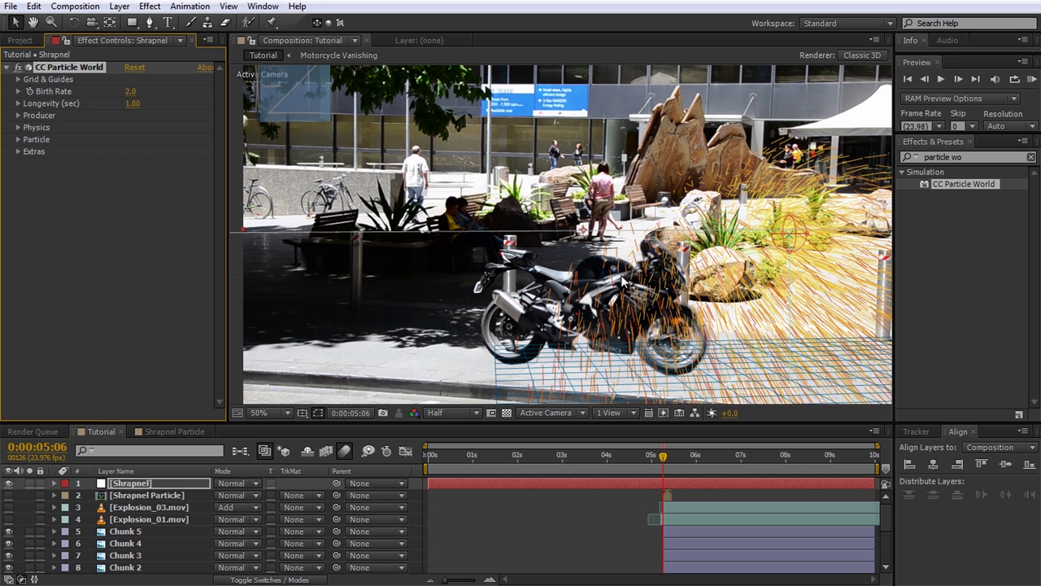
- Place the particle producer over the motorcycle with Position X 0.11, Y 0.21 and Z 3.35
left_click(285, 412)
left_click(302, 177)
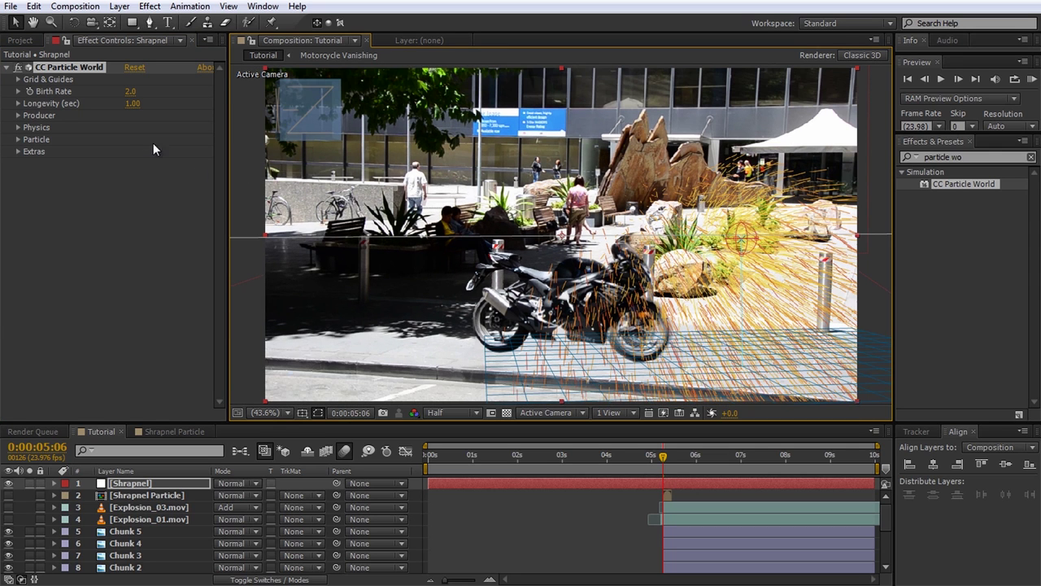
left_click(18, 115)
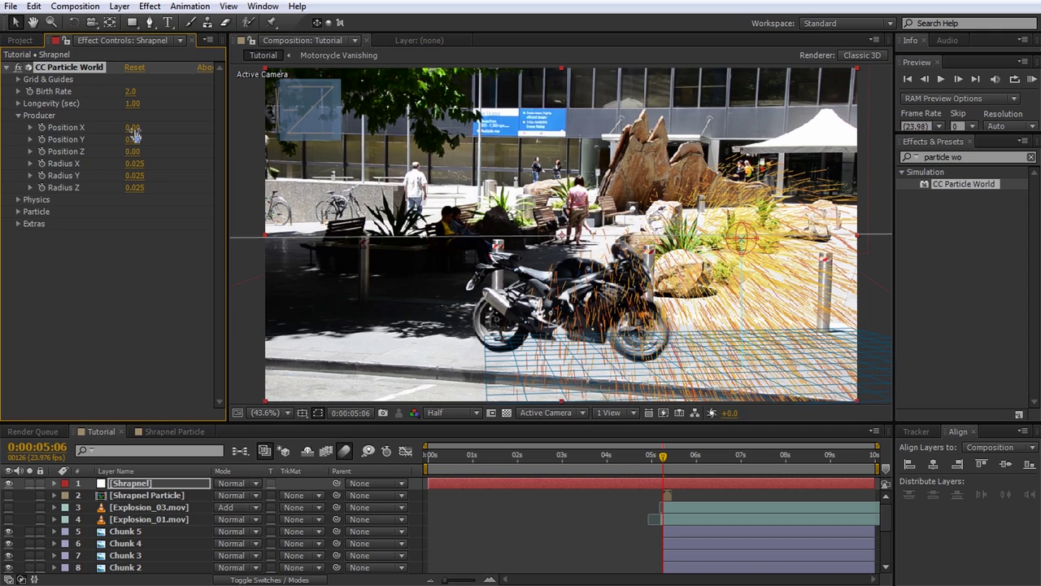
left_click_drag(132, 128, 147, 152)
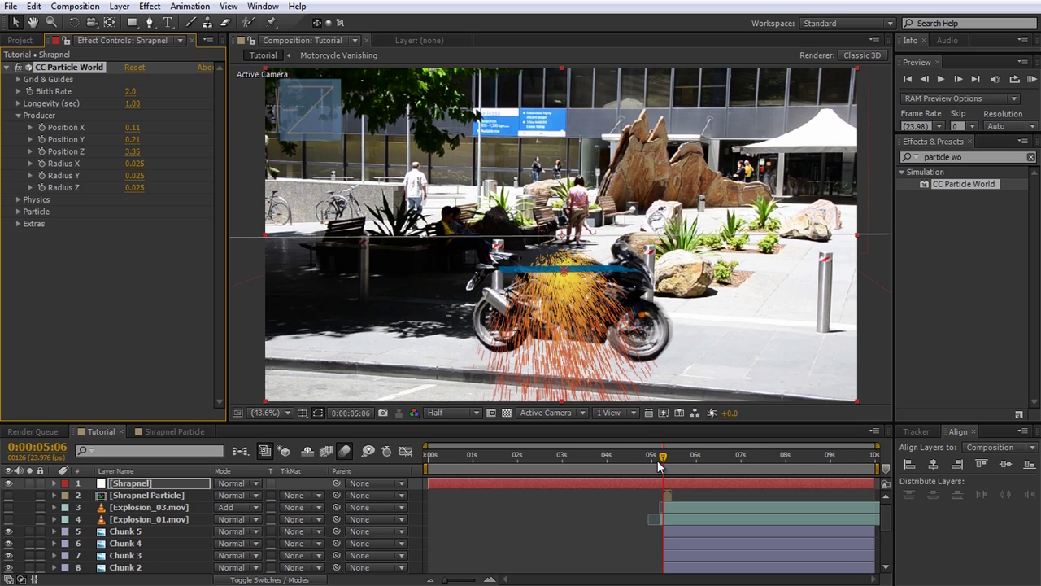
- Trim the Shrapnel layer to start at 0:00:05:06 and set the producer's Position Z to 3.69
left_click_drag(429, 487, 659, 492)
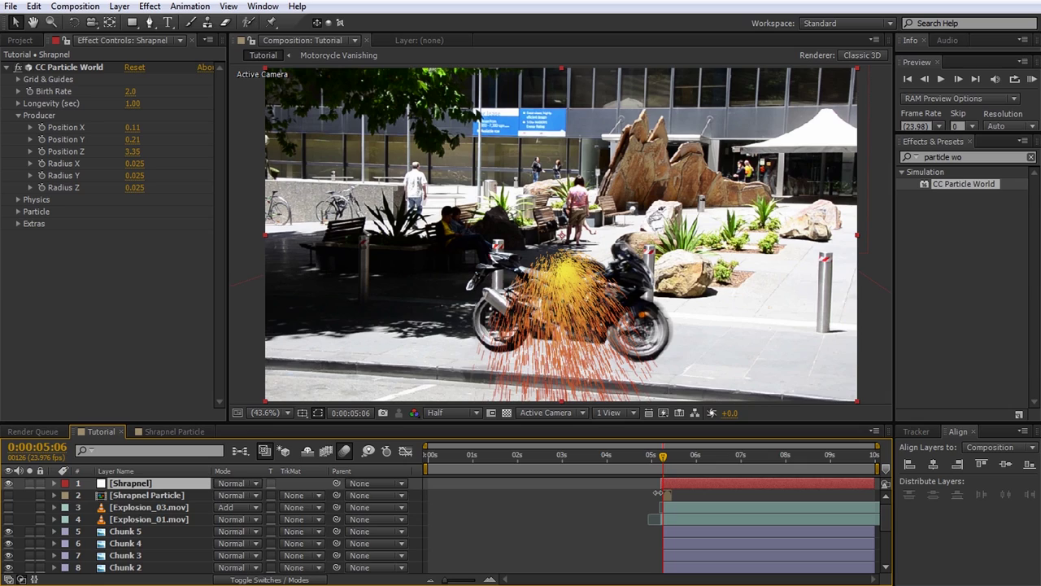
mouse_move(665, 467)
left_mouse_down()
mouse_move(658, 470)
mouse_move(724, 473)
mouse_move(681, 484)
mouse_move(660, 477)
left_mouse_up()
key("Tab")
left_click_drag(134, 153, 162, 160)
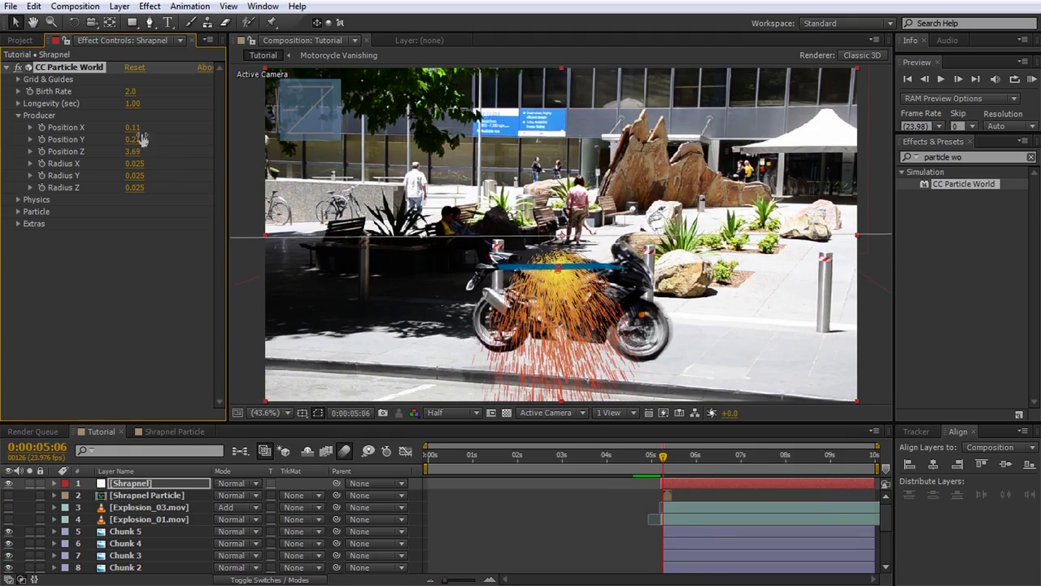
- Keyframe the particle Birth Rate at 0 on 0:00:05:06 and at 3 one frame later
left_click(30, 92)
left_click_drag(130, 92, 86, 92)
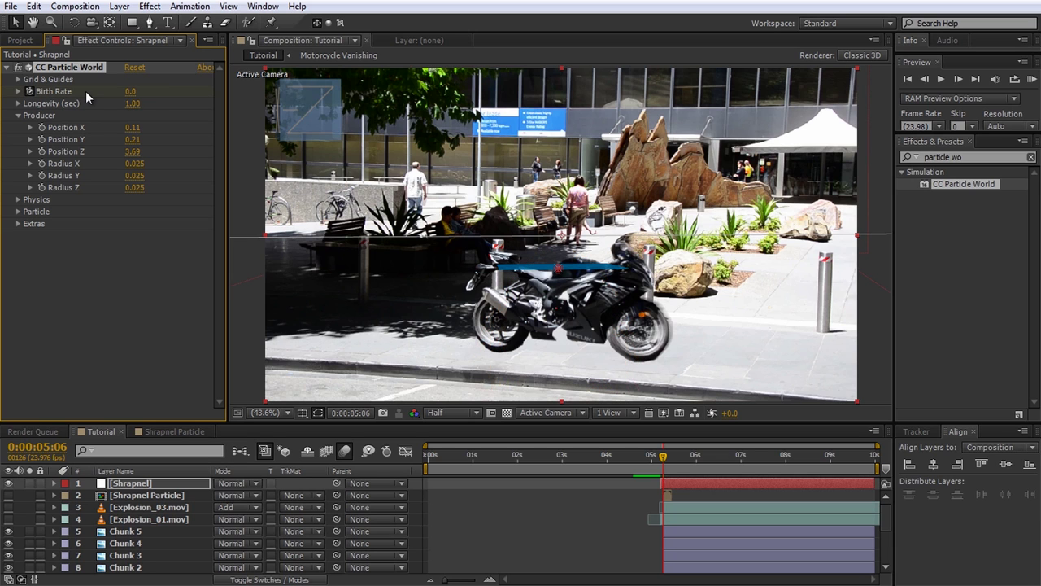
key("Page_Down")
left_click(134, 91)
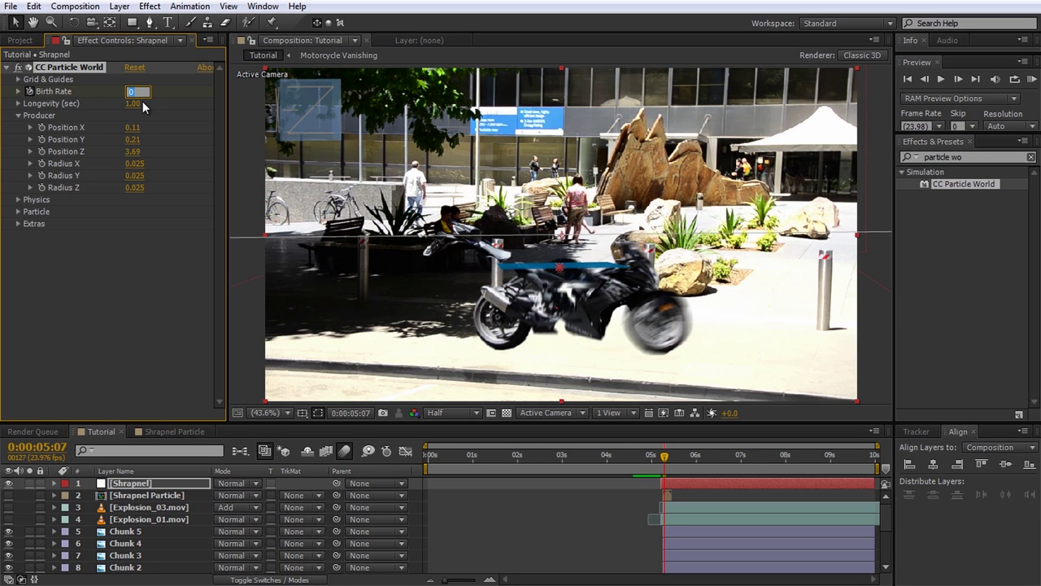
- Keyframe the Birth Rate back to 0 at 0:00:05:10 to end the particle burst
key("u")
key("Page_Down")
key("Page_Down")
key("Page_Down")
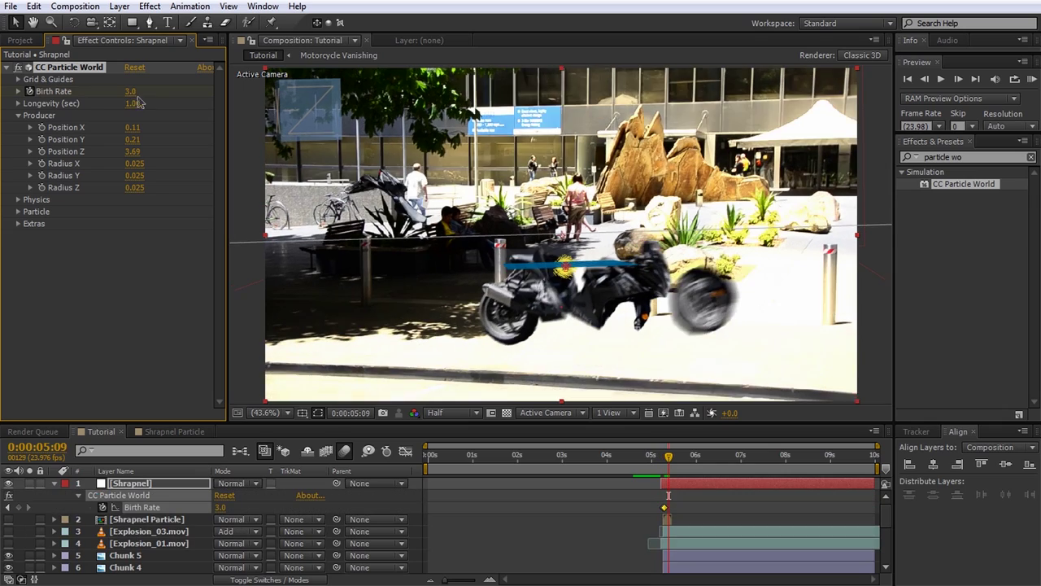
left_click_drag(131, 91, 102, 88)
left_click(157, 255)
scroll(664, 506, "up", 2)
mouse_move(688, 457)
left_mouse_down()
mouse_move(679, 472)
mouse_move(768, 488)
mouse_move(664, 497)
mouse_move(681, 465)
mouse_move(692, 465)
left_mouse_up()
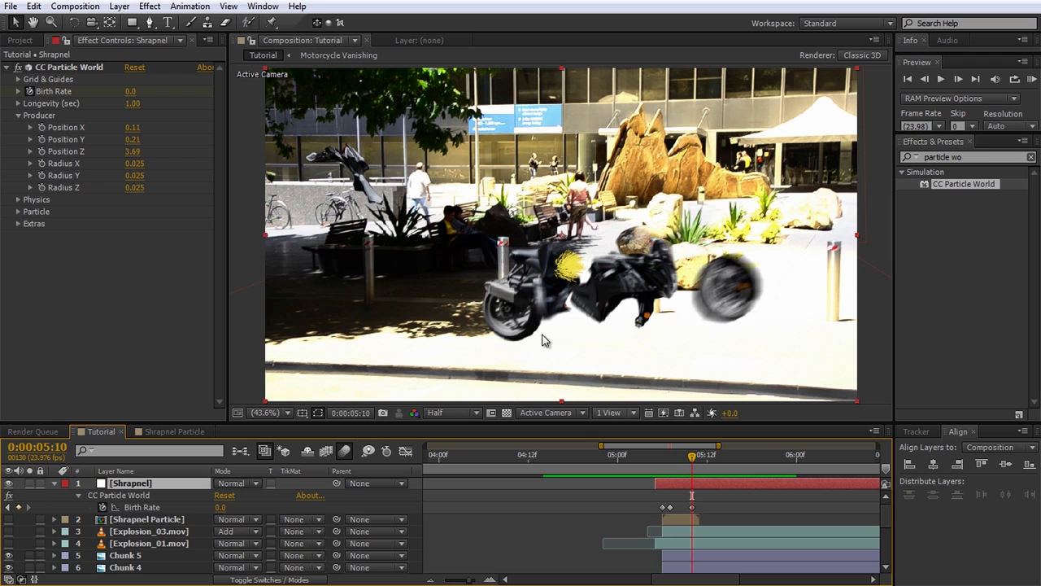
- Set the Particle Type to Textured Disc
left_click(18, 211)
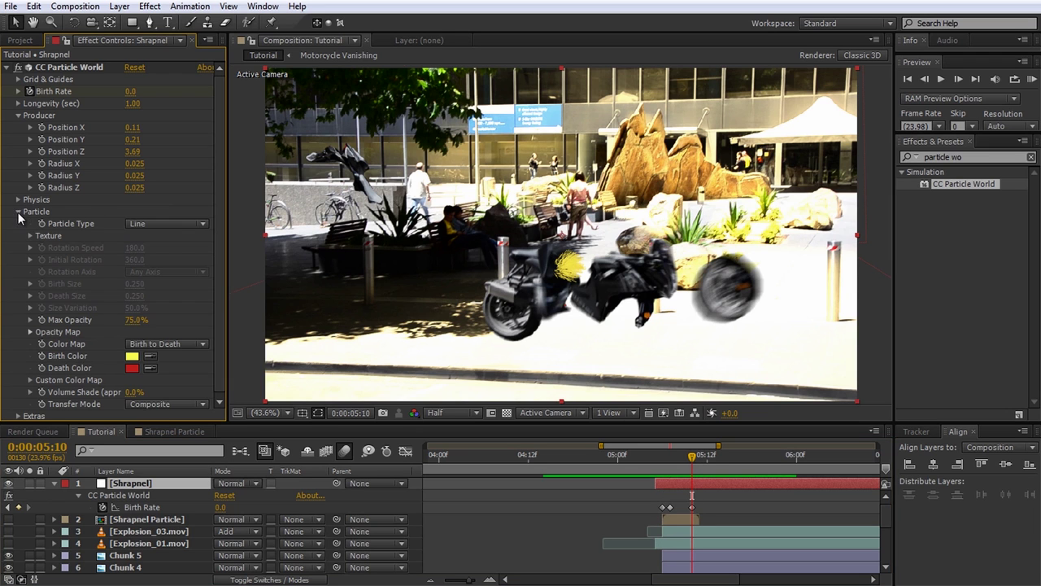
left_click(158, 225)
left_click(196, 572)
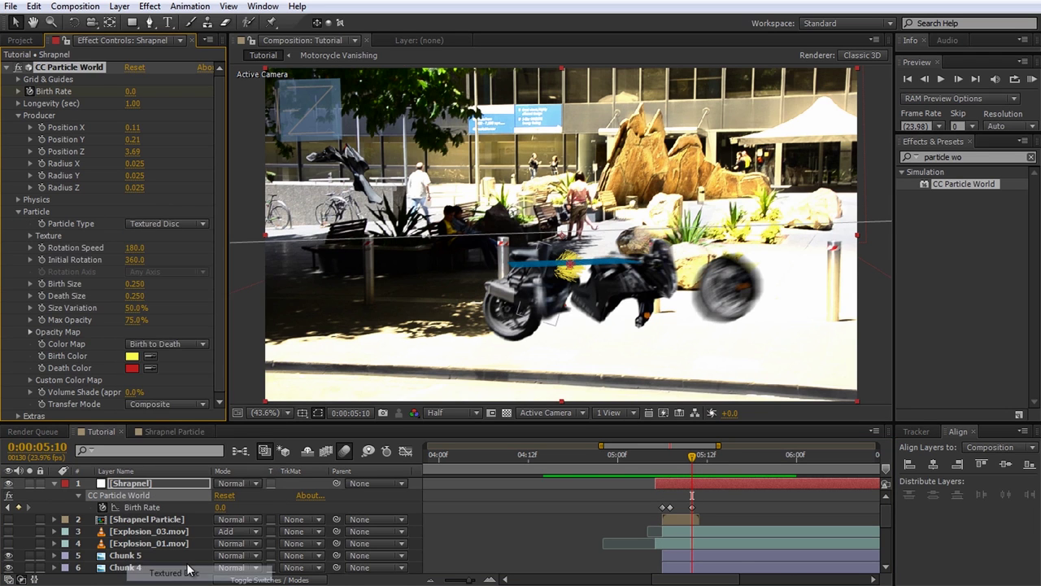
- Use the Shrapnel Particle layer as the particle texture, with Texture Time set to Birth
left_click(30, 233)
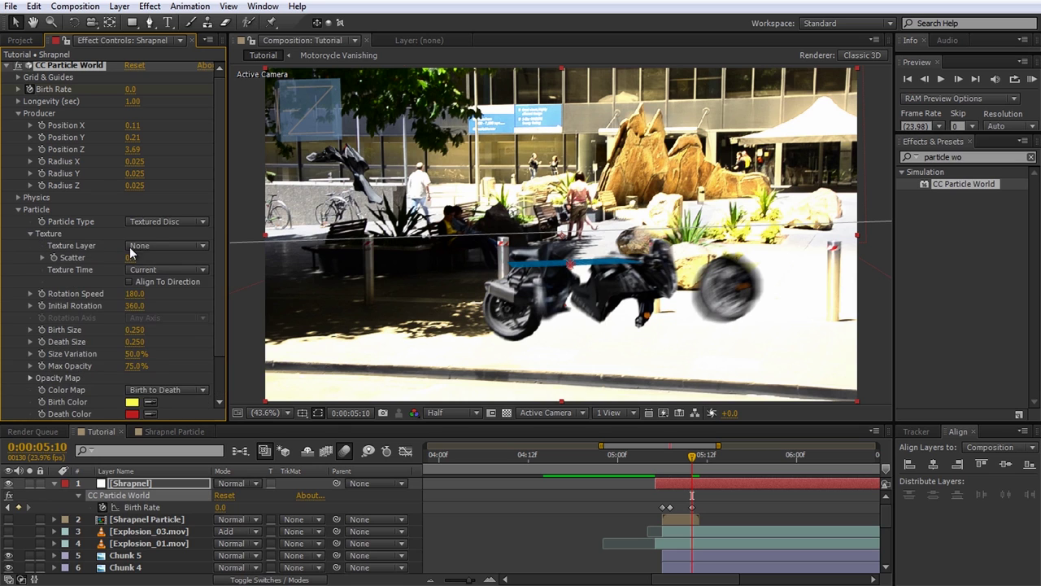
left_click(151, 245)
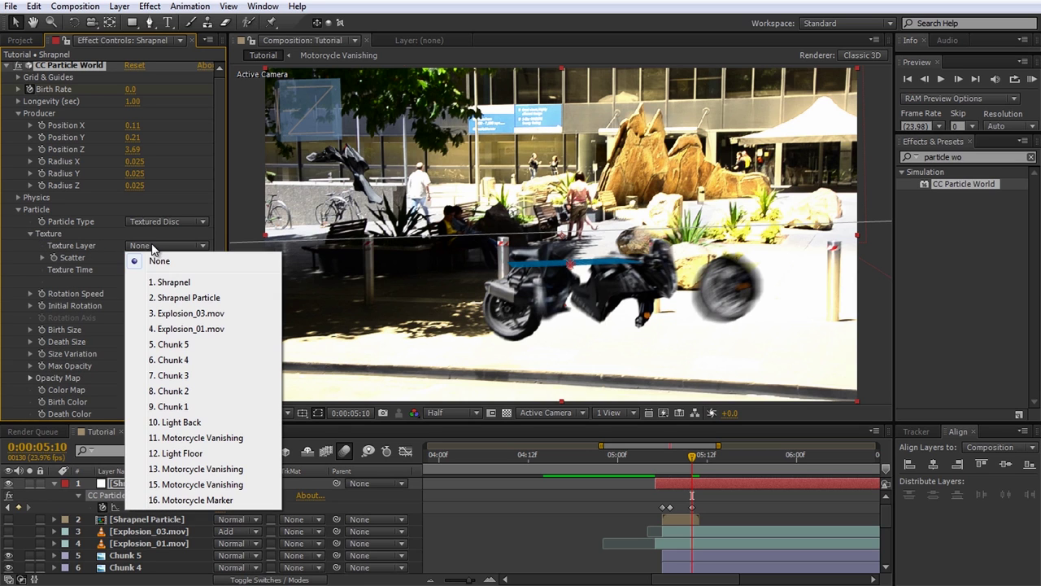
left_click(171, 297)
left_click(168, 270)
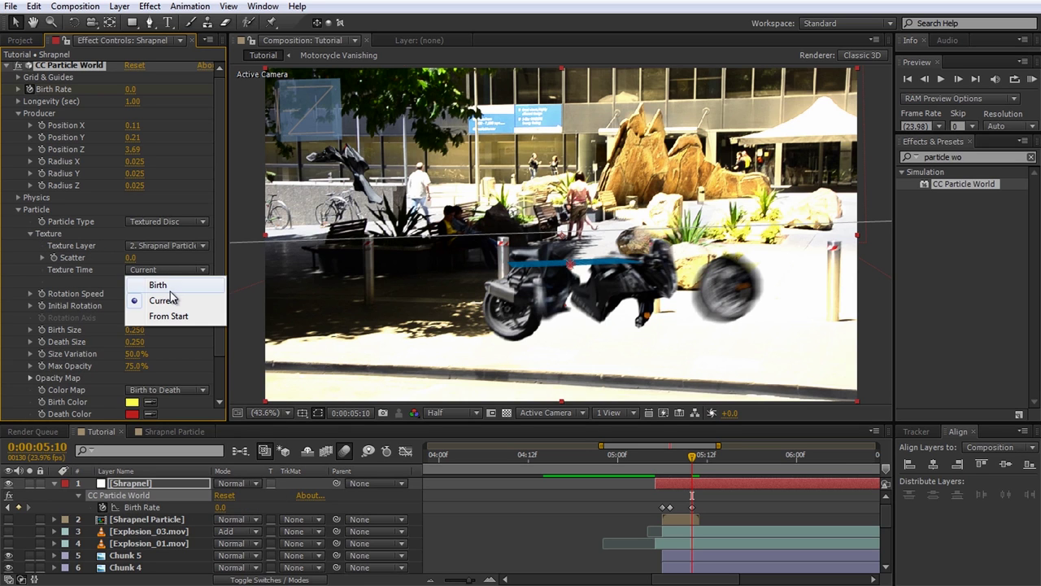
left_click(159, 284)
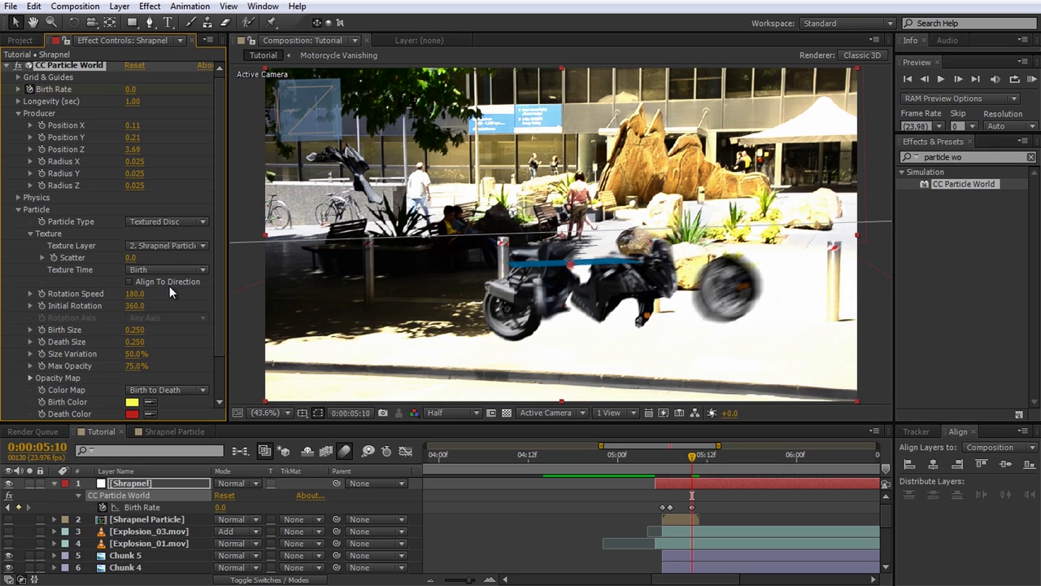
- Set both the Birth Size and the Death Size of the particles to 10
scroll(169, 285, "down", 3)
left_click(134, 282)
type("10")
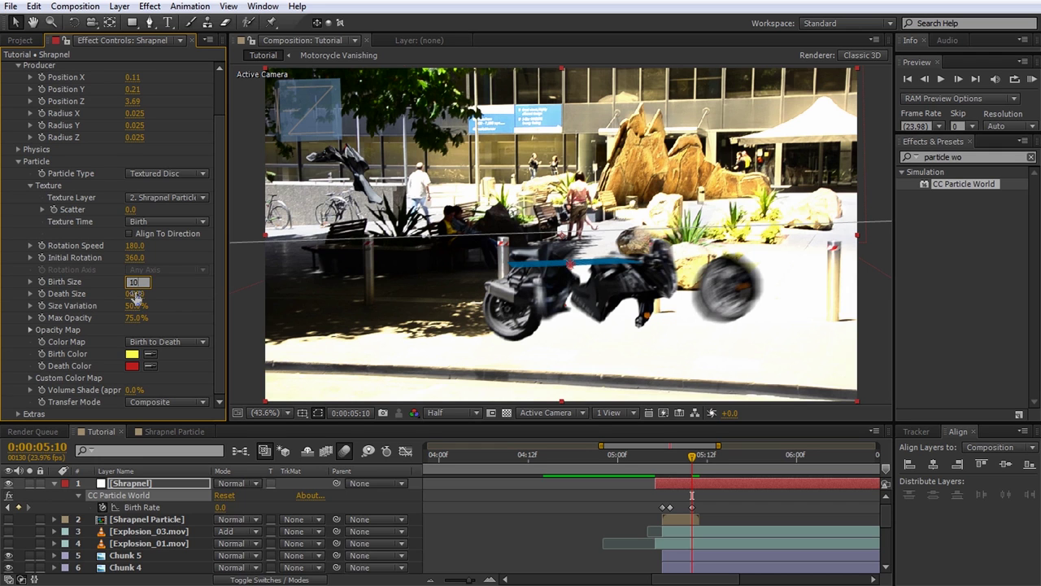
left_click(135, 294)
type("10")
key("Return")
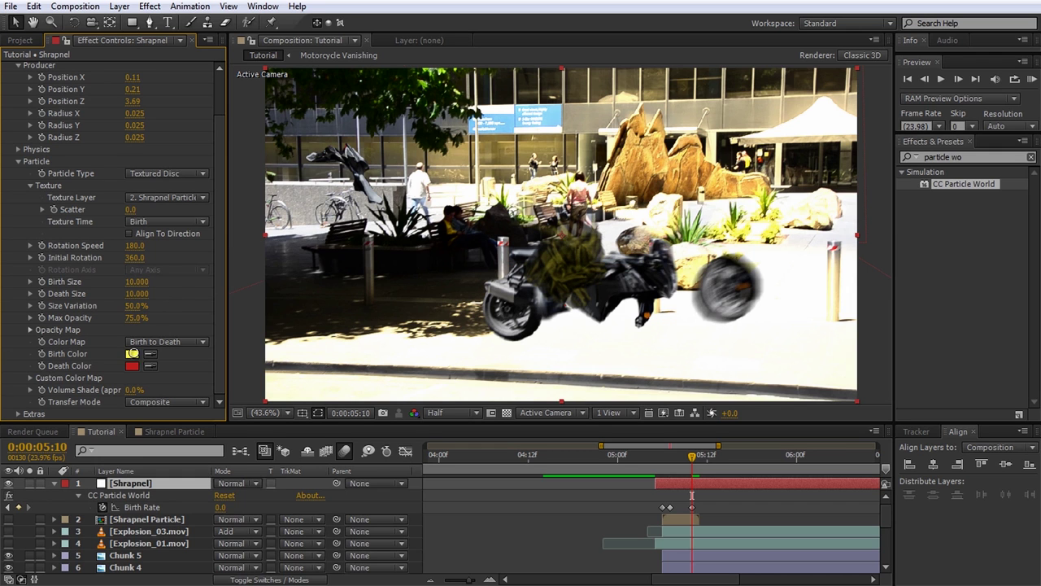
- Make the particles' Birth Color and Death Color white and raise Max Opacity to 99%
left_click(133, 355)
left_click(35, 276)
left_click(330, 280)
left_click(132, 366)
left_click(34, 275)
left_click(327, 282)
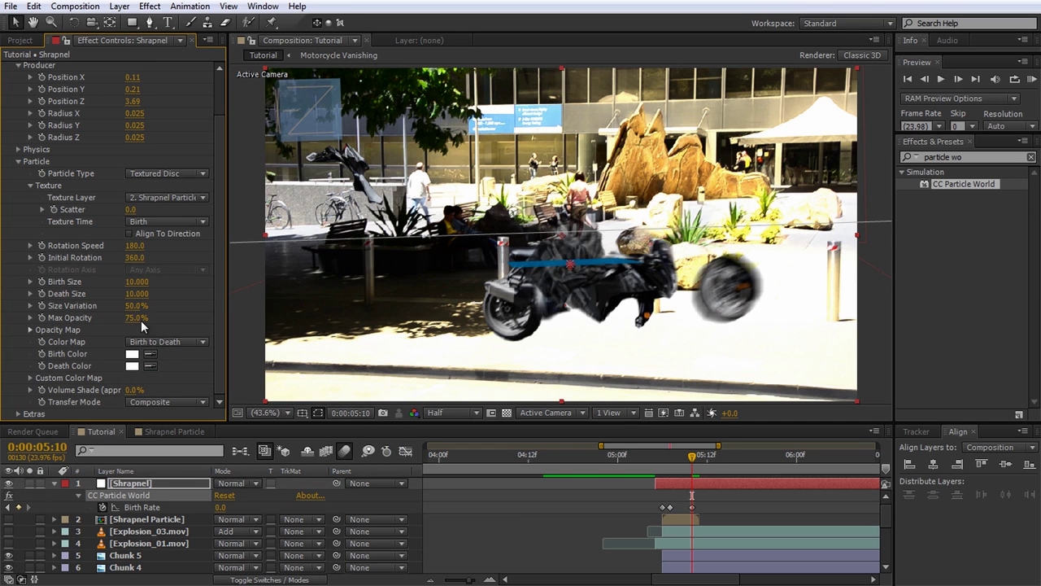
left_click_drag(151, 320, 194, 321)
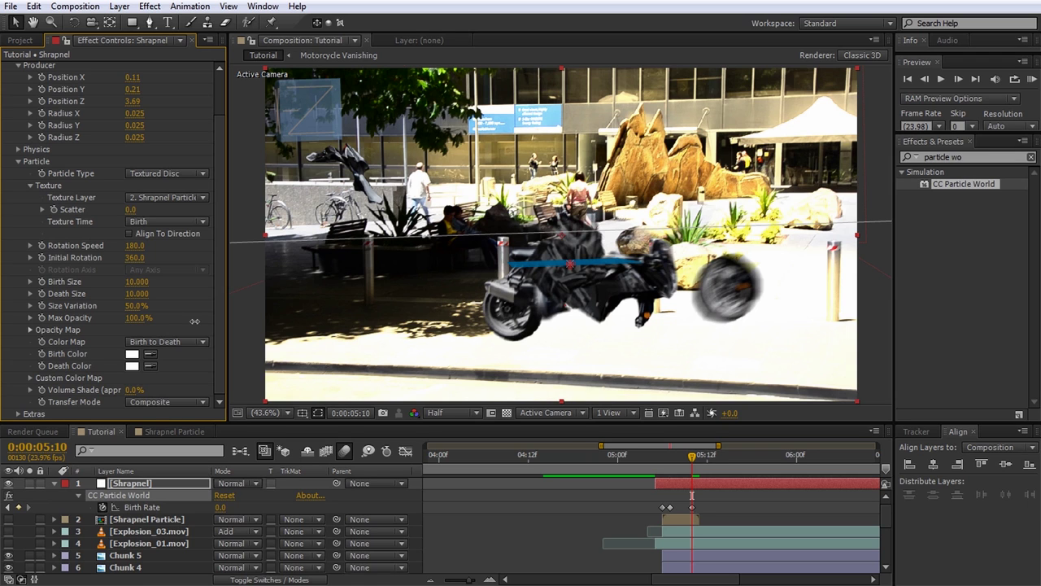
left_click_drag(195, 322, 191, 321)
- Set the particles' Rotation Speed to 695 and give the Explosive animation a Velocity of 30.20
scroll(145, 299, "up", 2)
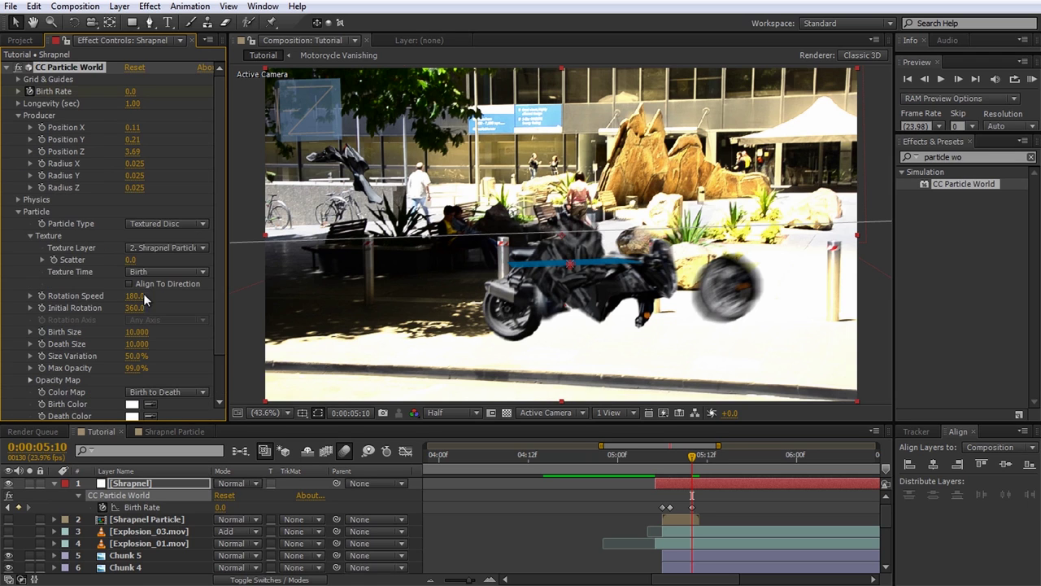
left_click(19, 200)
left_click(156, 213)
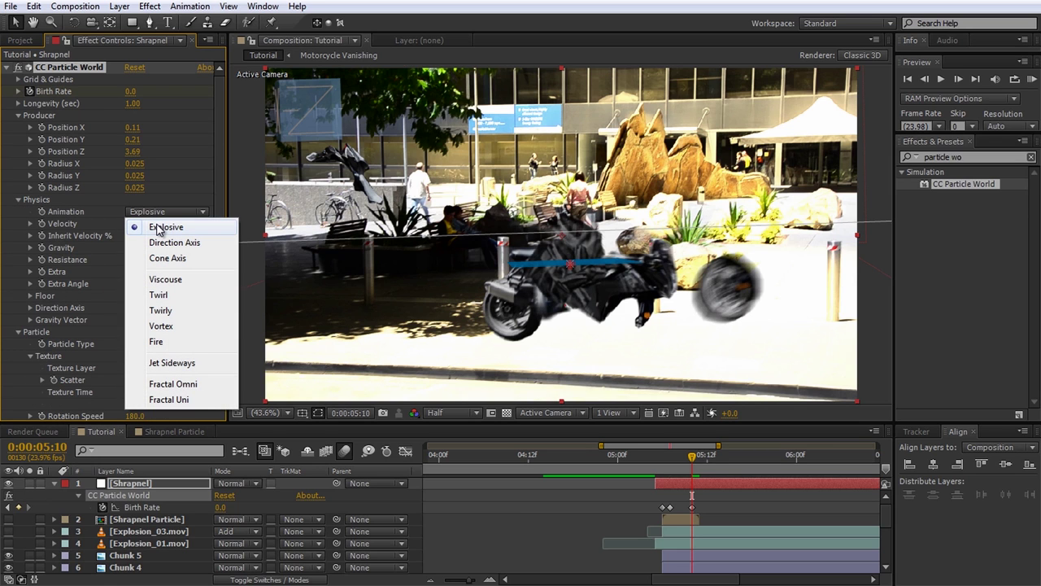
left_click(157, 228)
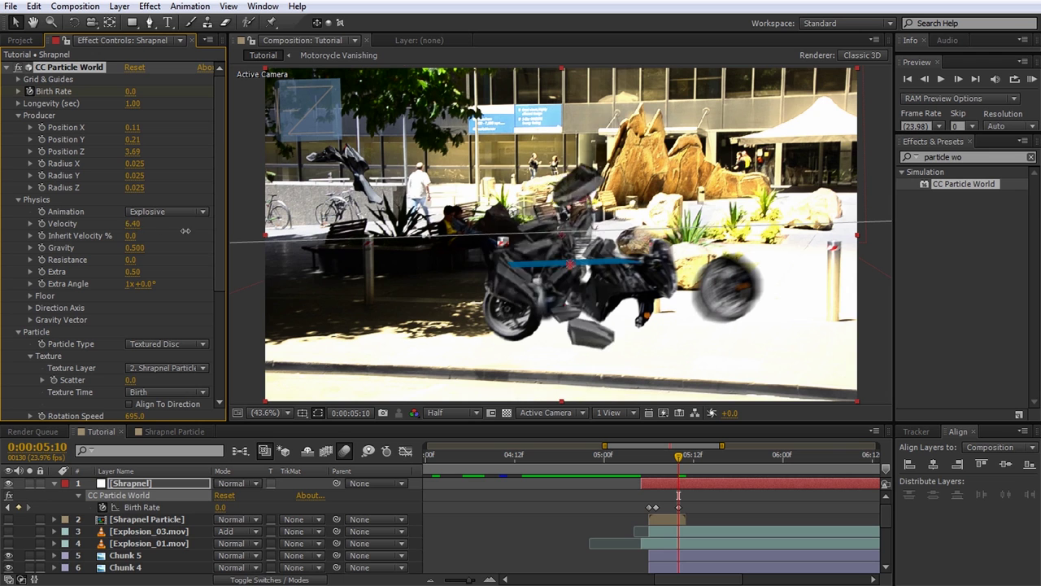
left_click_drag(295, 226, 339, 225)
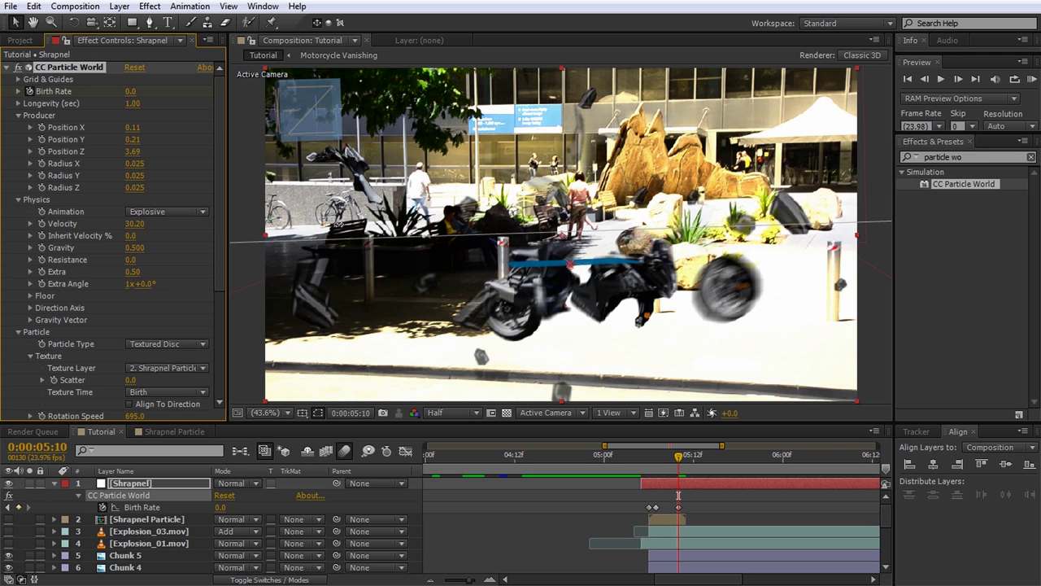
- Enable motion blur for the Shrapnel layer
left_click_drag(678, 462, 659, 492)
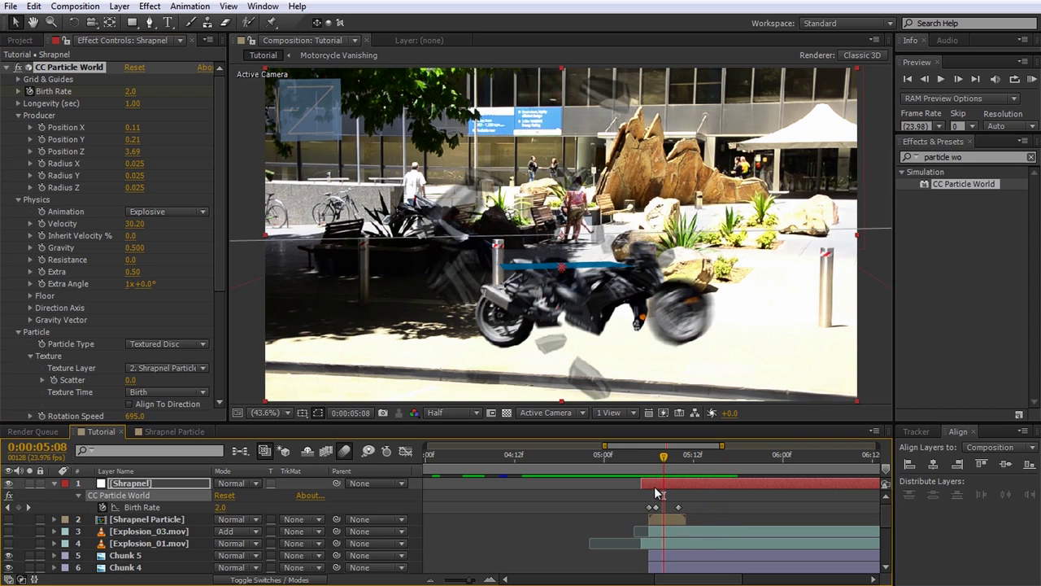
key("F4")
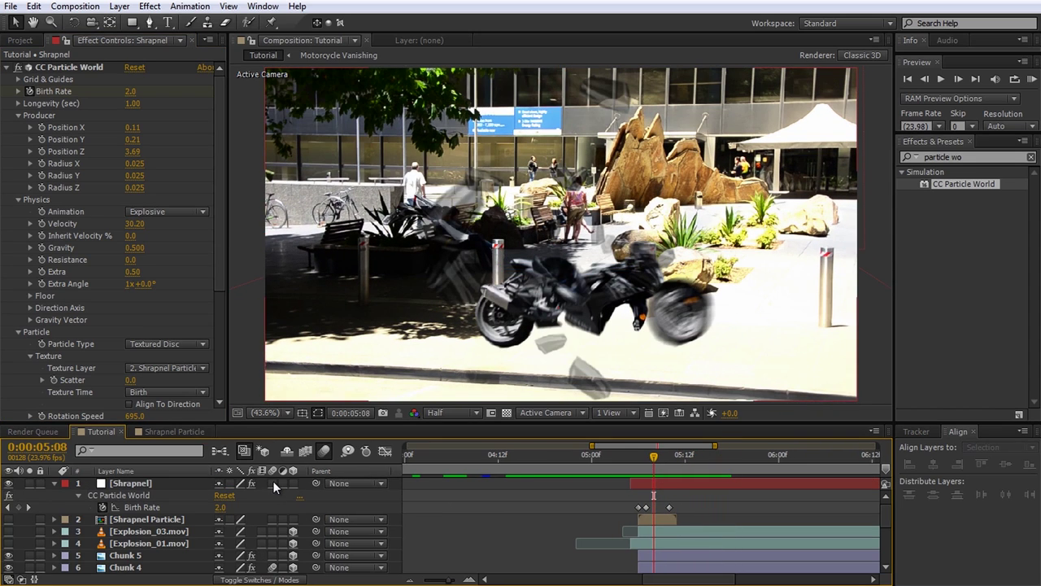
left_click(273, 483)
- Make the Explosion_03.mov and Explosion_01.mov layers visible and preview the blast from 0:00:04:23
left_click_drag(656, 465, 583, 468)
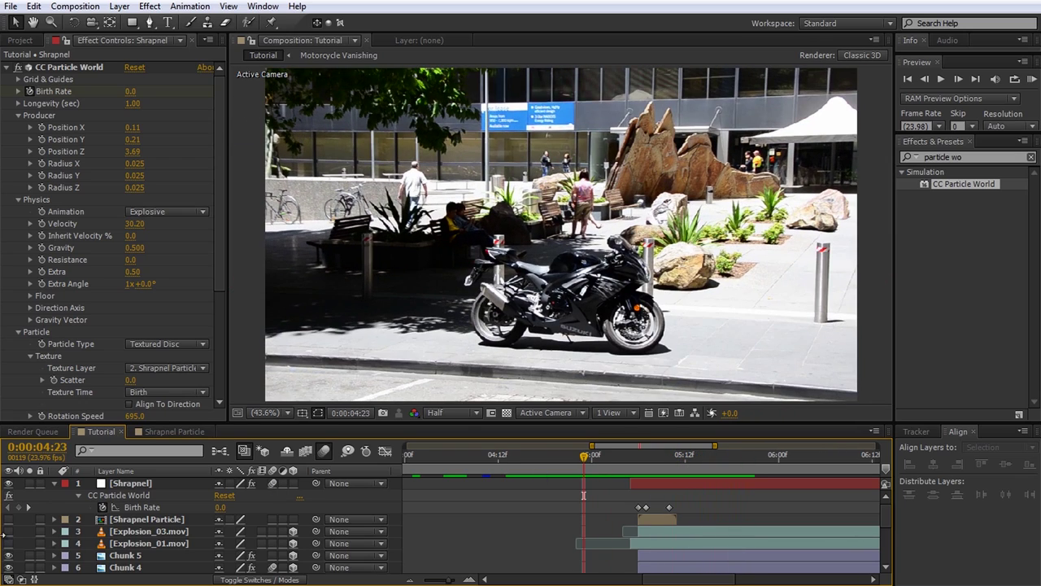
left_click_drag(8, 533, 9, 544)
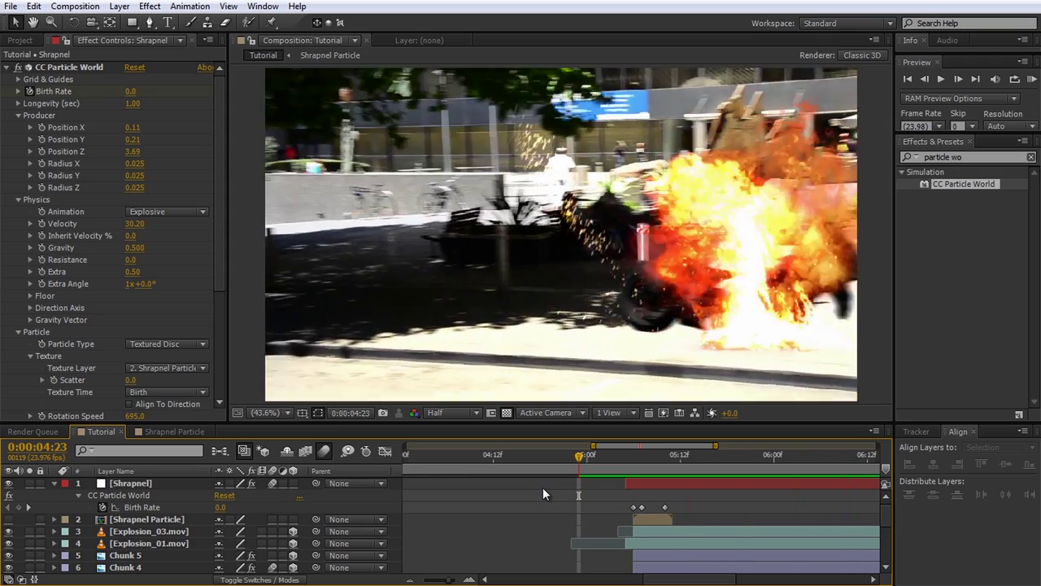
left_click_drag(615, 458, 673, 462)
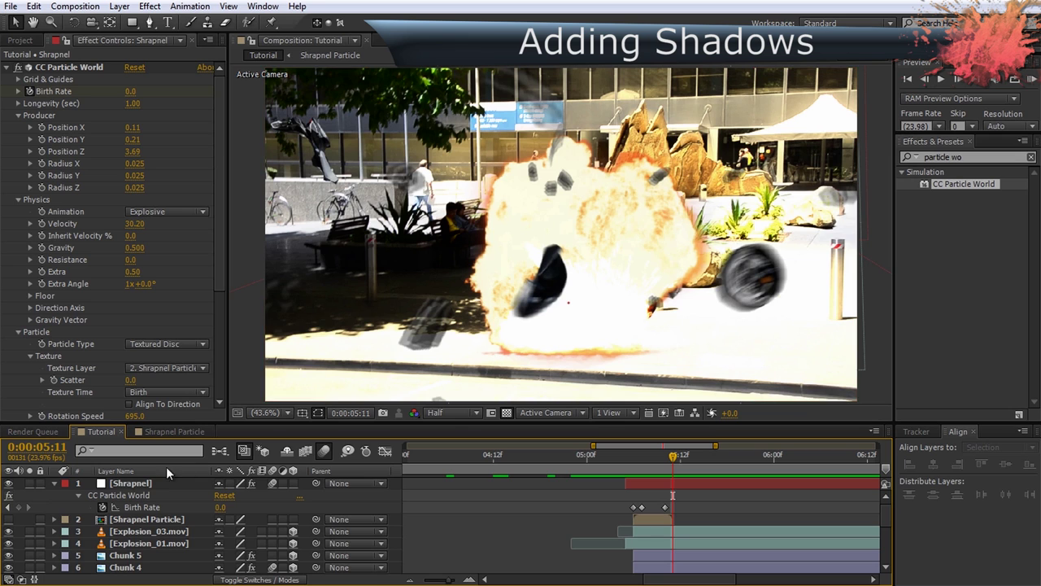
- Duplicate the Shrapnel layer as Shrapnel Shadows and place the copy directly below Chunk 1
left_click(150, 483)
key("ctrl+d")
type("Shrapnel Shadows")
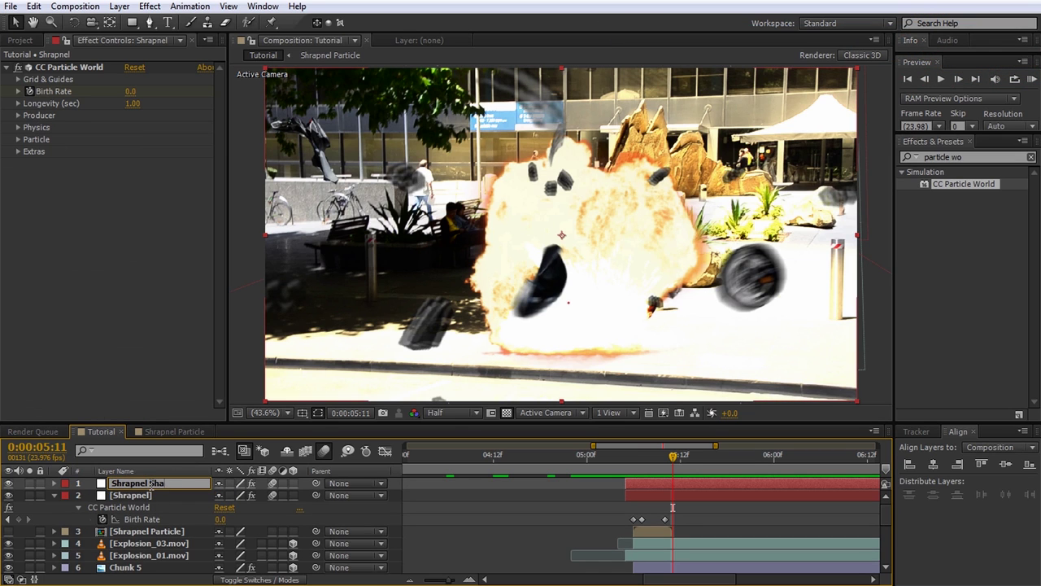
key("Return")
left_click_drag(149, 484, 140, 556)
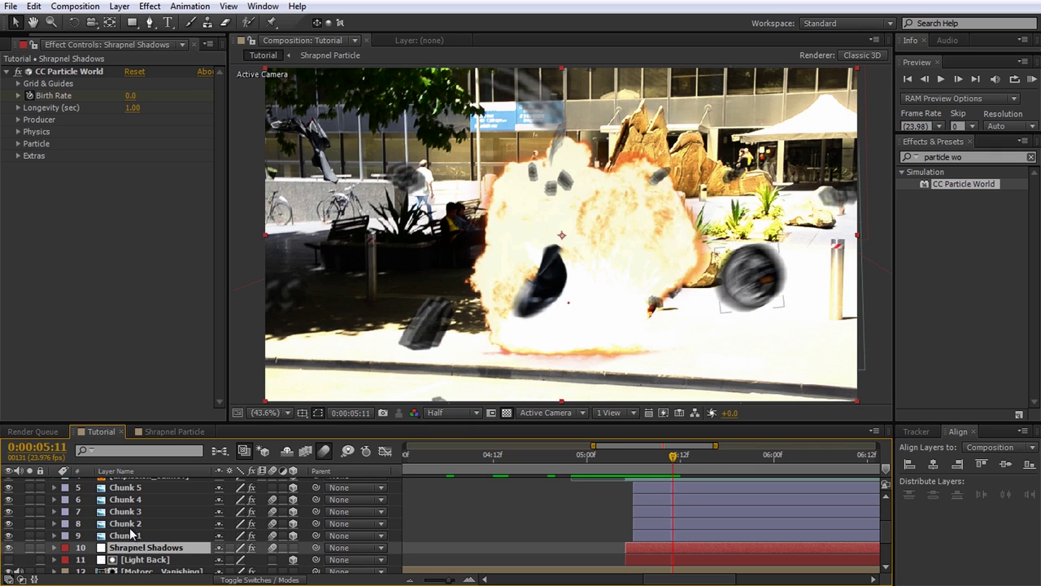
- Make Shrapnel Shadows a 3D layer and give it the Light Floor layer's position
scroll(146, 530, "down", 1)
scroll(154, 529, "down", 2)
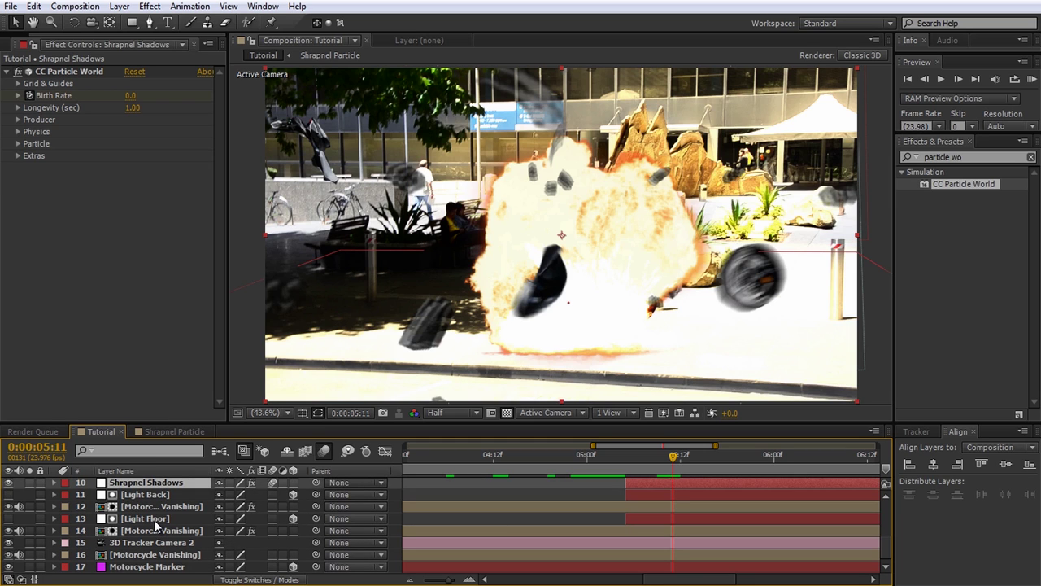
left_click(146, 519)
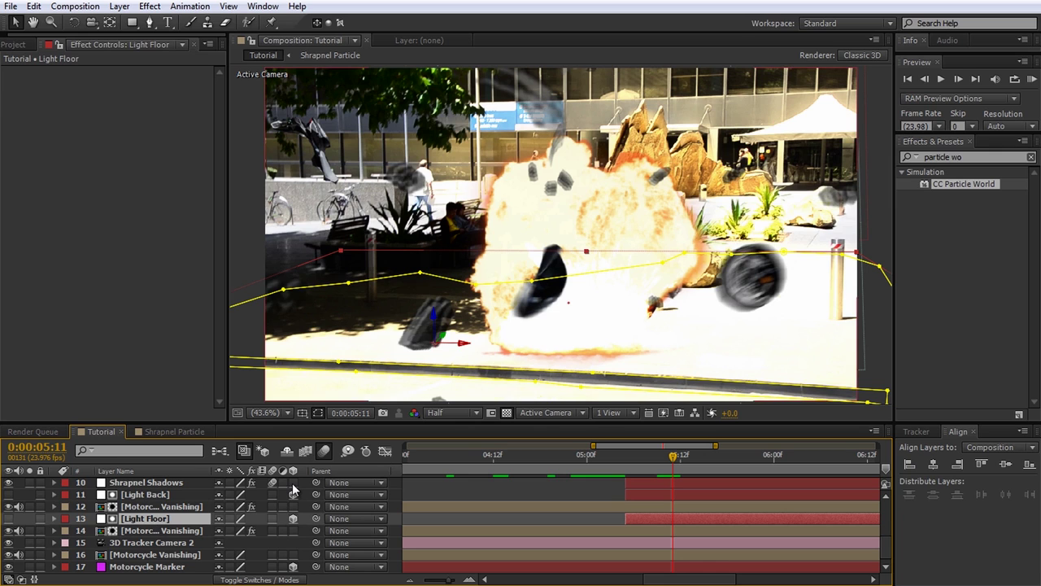
key("p")
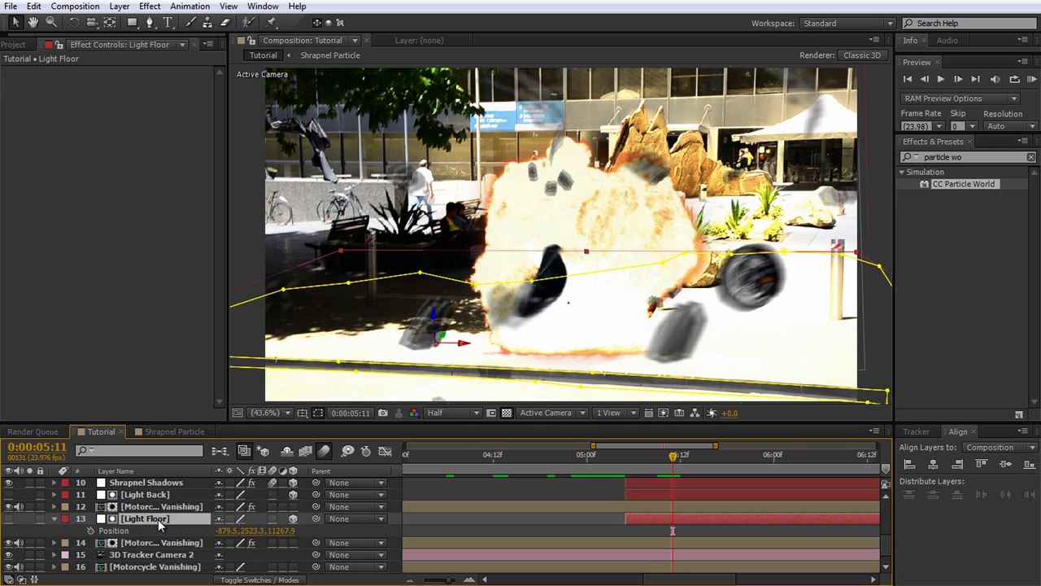
left_click(149, 485)
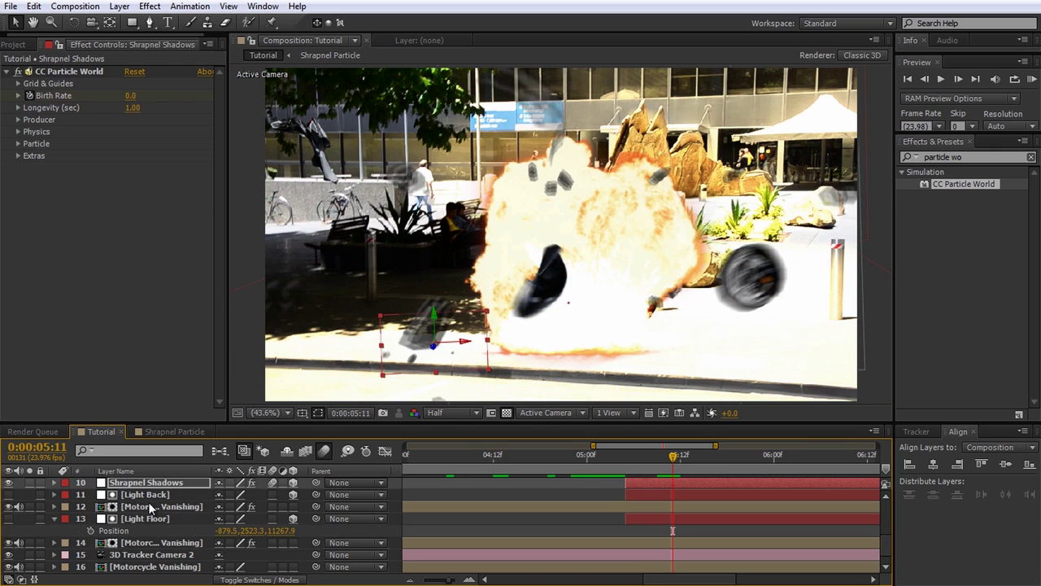
- Copy the Light Floor layer's orientation onto Shrapnel Shadows
left_click(147, 518)
key("r")
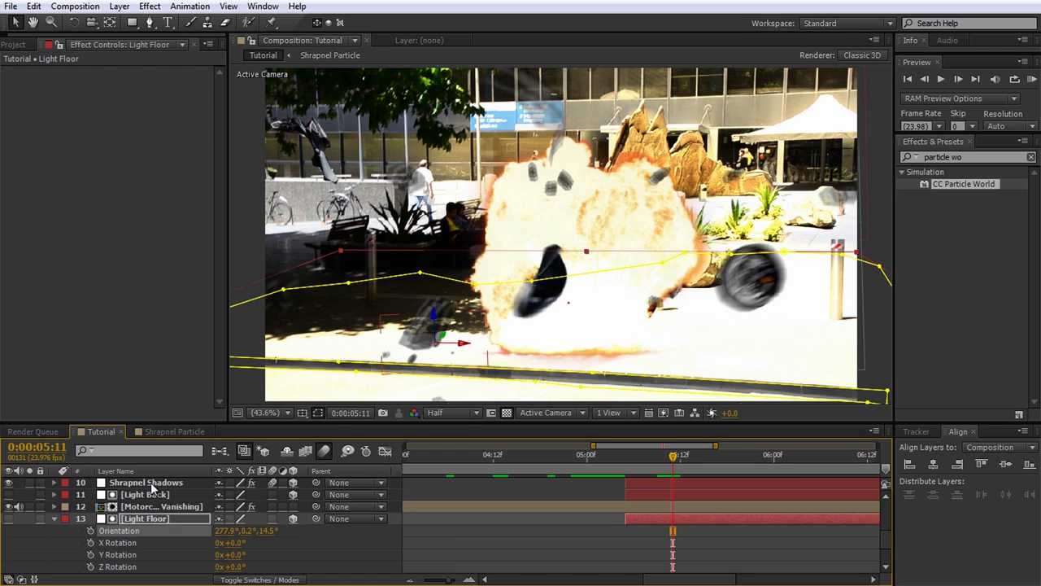
left_click(150, 482)
- Shift Shrapnel Shadows along its X axis until it sits beneath the explosion and check it at 0:00:05:10
left_click_drag(465, 349, 600, 350)
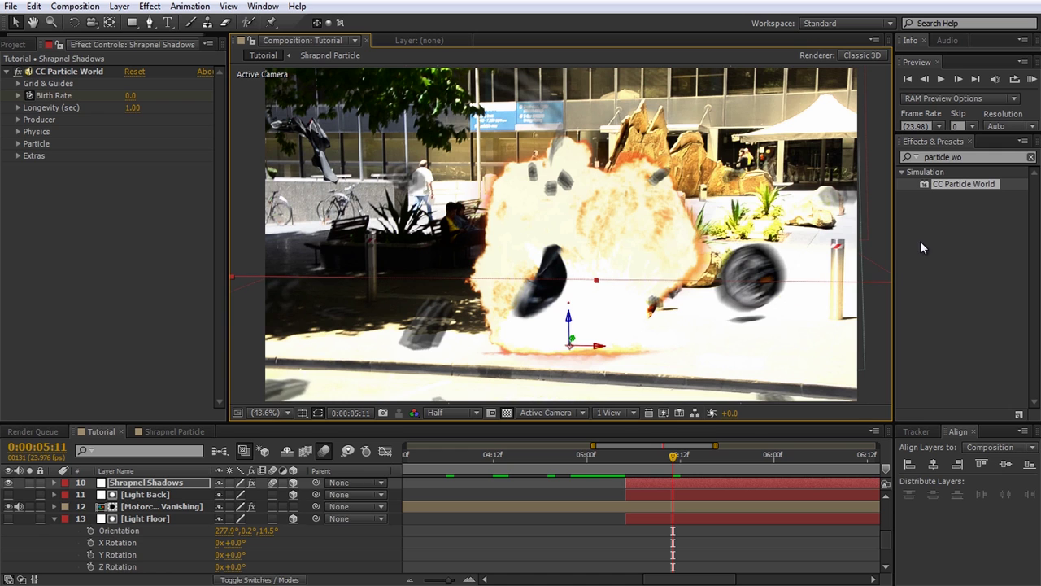
left_click_drag(672, 455, 665, 456)
left_click_drag(598, 277, 606, 271)
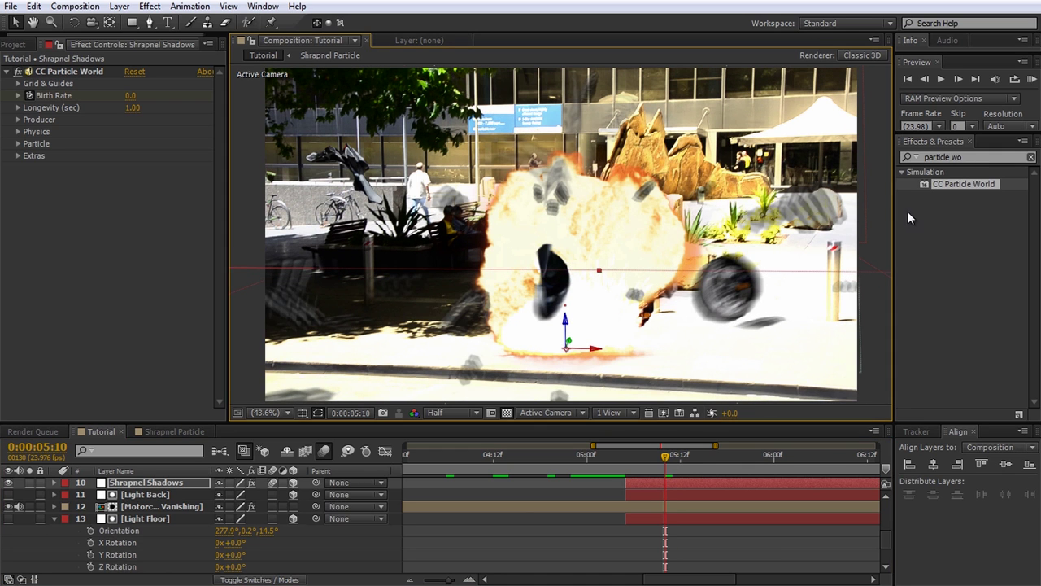
- Apply Fast Blur to Shrapnel Shadows with a Blurriness of 40
key("ctrl+a")
type("fast")
left_click_drag(949, 303, 476, 283)
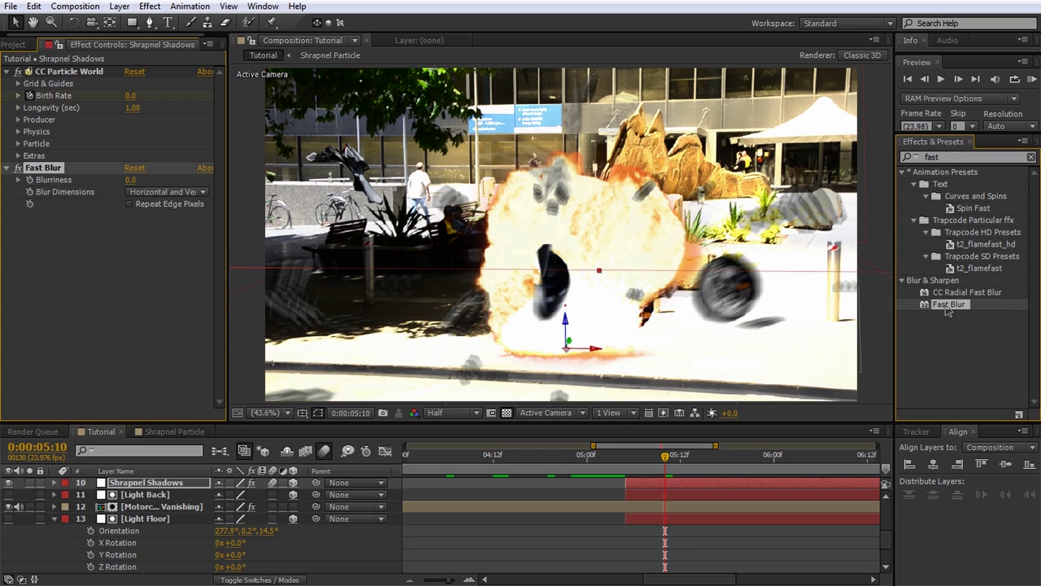
left_click_drag(131, 179, 154, 179)
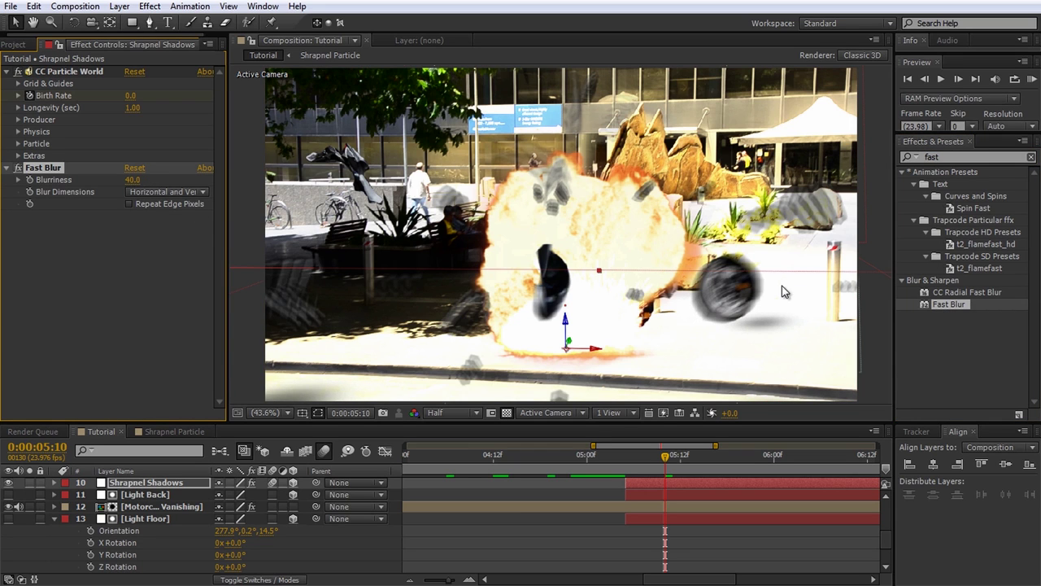
left_click(160, 485)
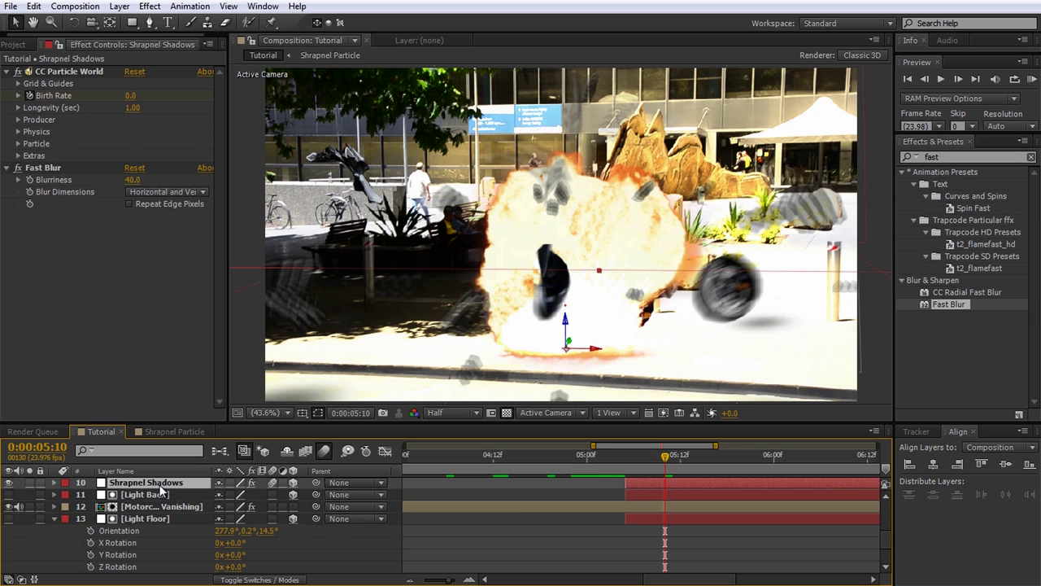
- Set the Shrapnel Shadows layer's opacity to 50% and preview the explosion
key("t")
left_click_drag(225, 497, 194, 498)
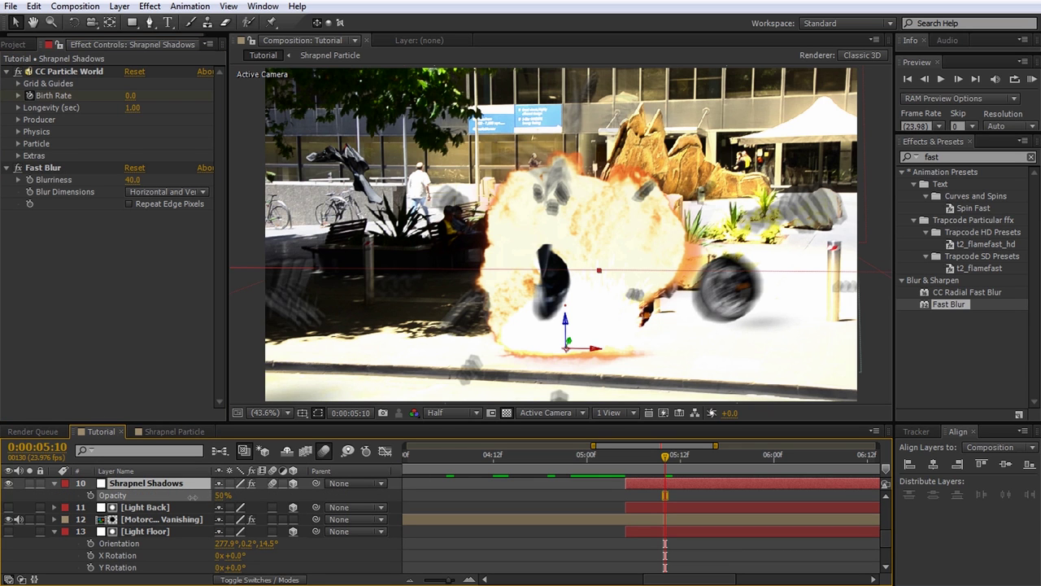
left_click_drag(666, 457, 578, 459)
key("space")
left_click_drag(672, 461, 649, 460)
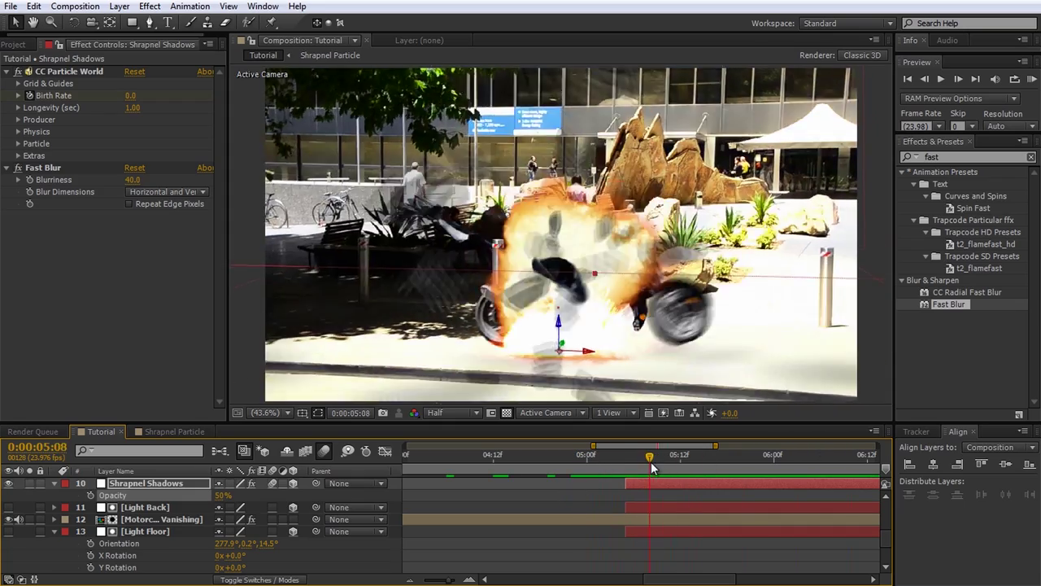
left_click(57, 533)
- Add Smoke_Charge_04.mov to the Tutorial composition above Explosion_03.mov, starting it where the motorcycle chunks begin
scroll(122, 525, "up", 5)
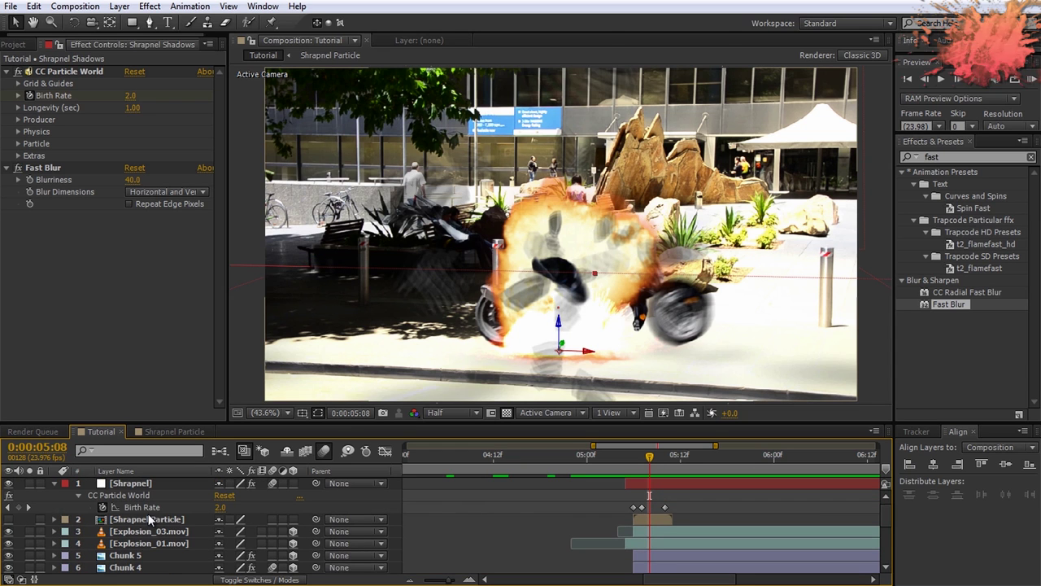
left_click(149, 543)
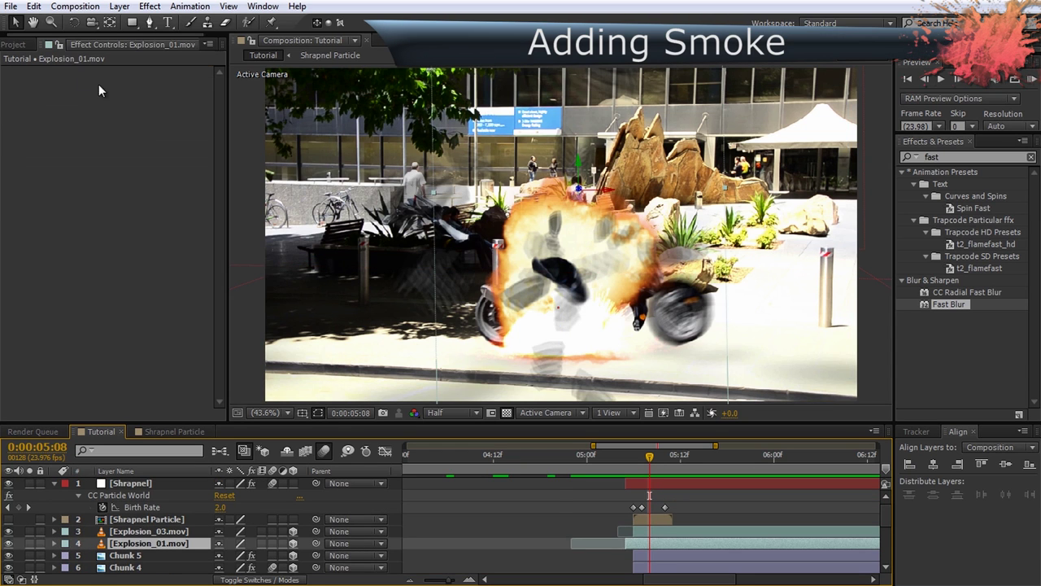
left_click(15, 44)
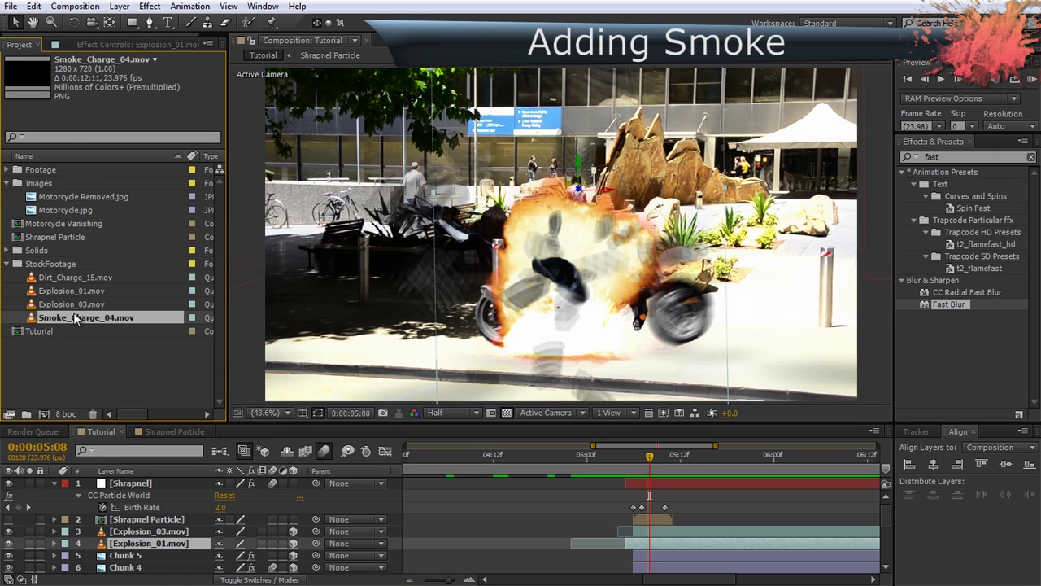
left_click_drag(82, 328, 745, 526)
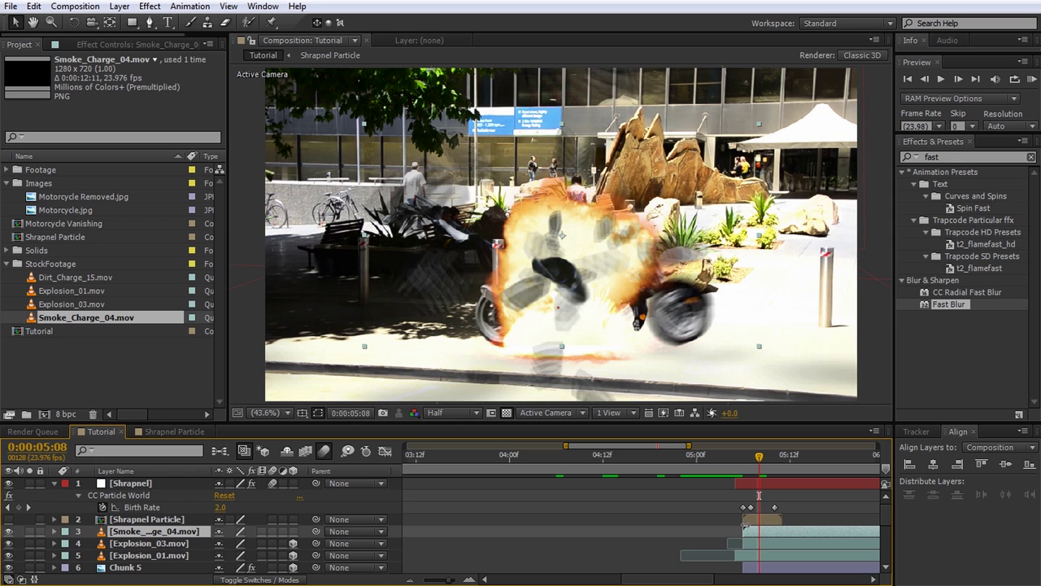
left_click_drag(692, 579, 730, 580)
- Isolate the Smoke_Charge_04 layer against a black background and check its motion at 0:00:05:14
left_click(30, 531)
left_click(30, 531)
left_click(506, 413)
left_click(582, 458)
left_click_drag(582, 458, 610, 472)
- Time-stretch the smoke layer with a stretch factor of 50 and check the result at 0:00:05:19
right_click(155, 534)
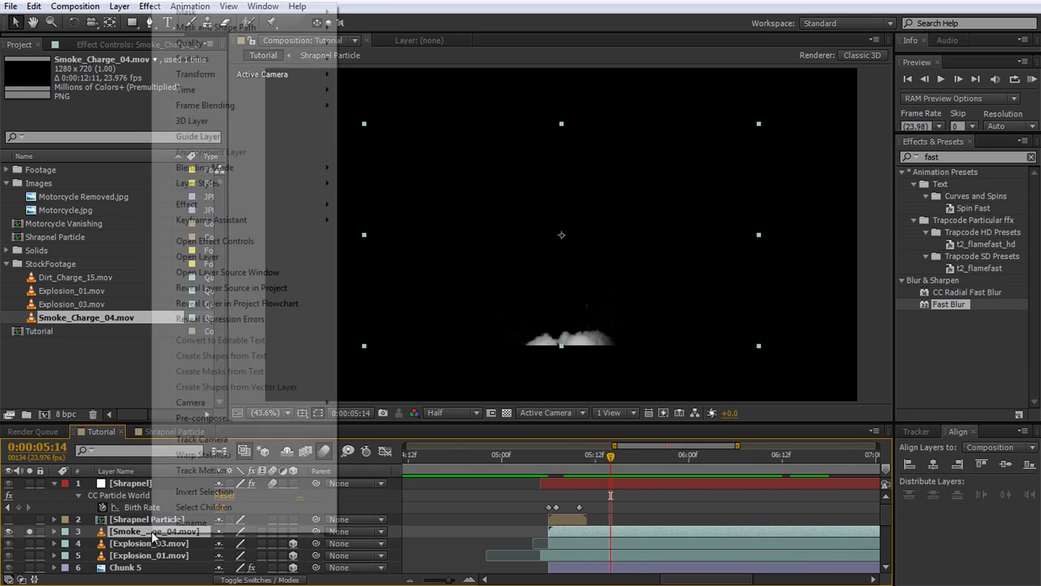
mouse_move(208, 91)
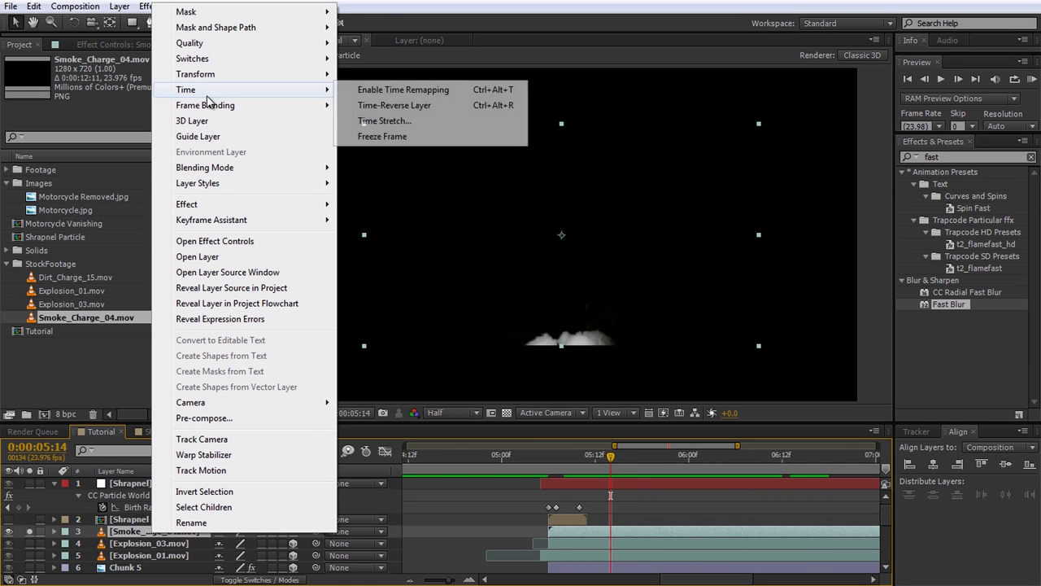
left_click(395, 131)
type("50")
key("Return")
left_click_drag(600, 460, 647, 482)
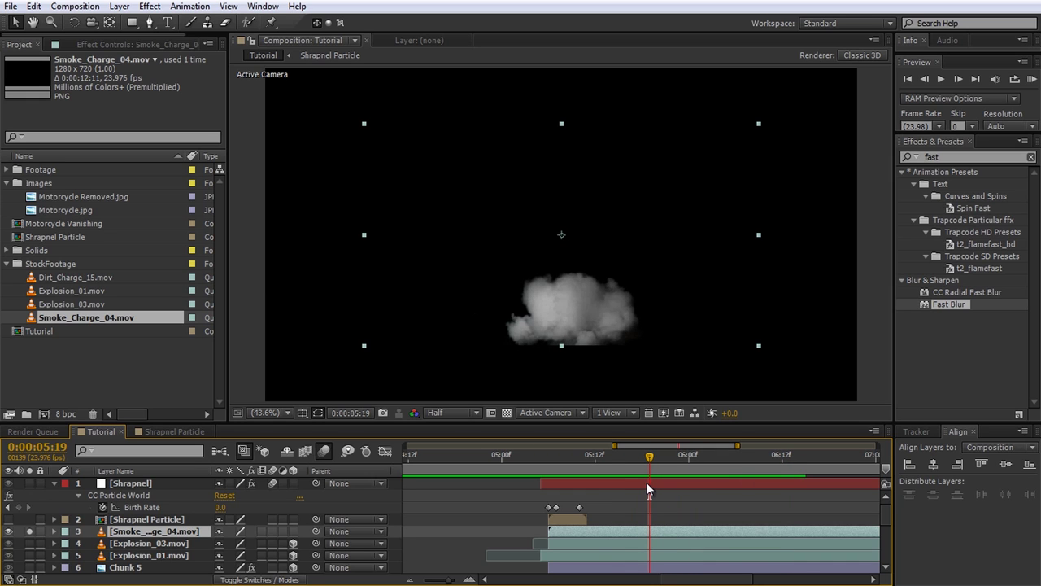
- Show the smoke over the transparency grid and apply Brightness & Contrast with both values at -100
left_click(506, 414)
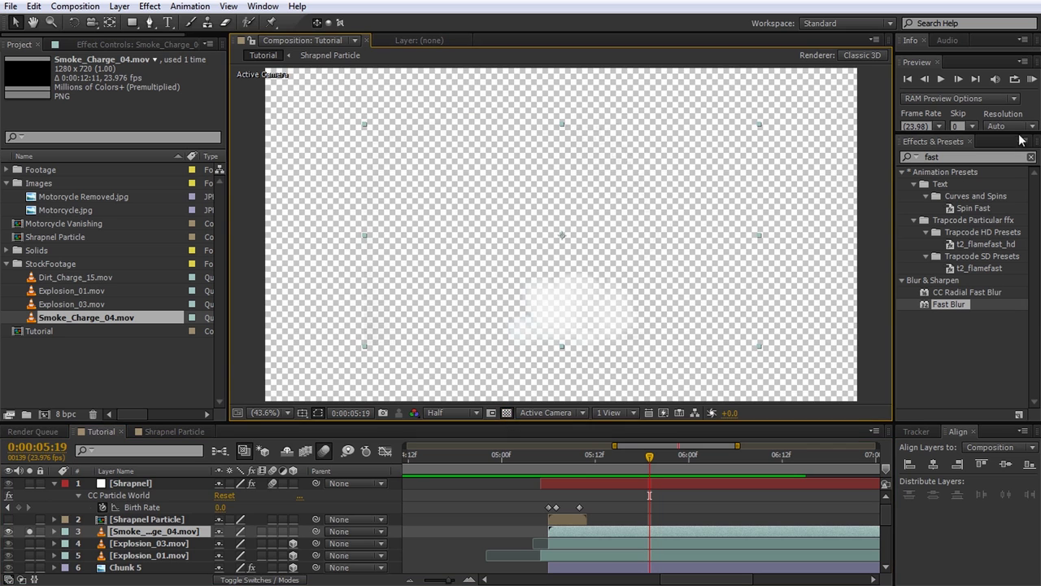
left_click(987, 157)
type("brightn")
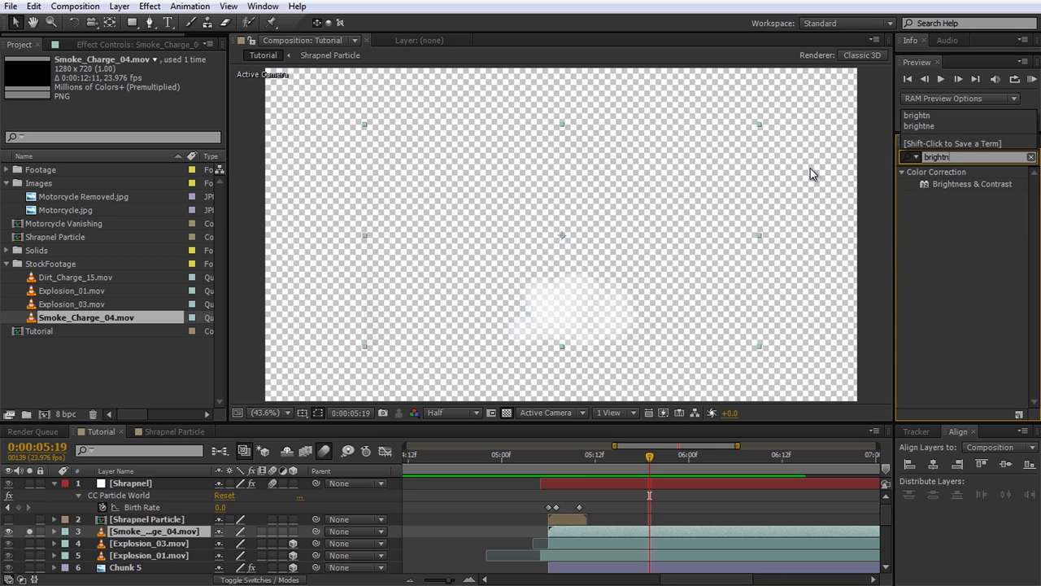
double_click(942, 185)
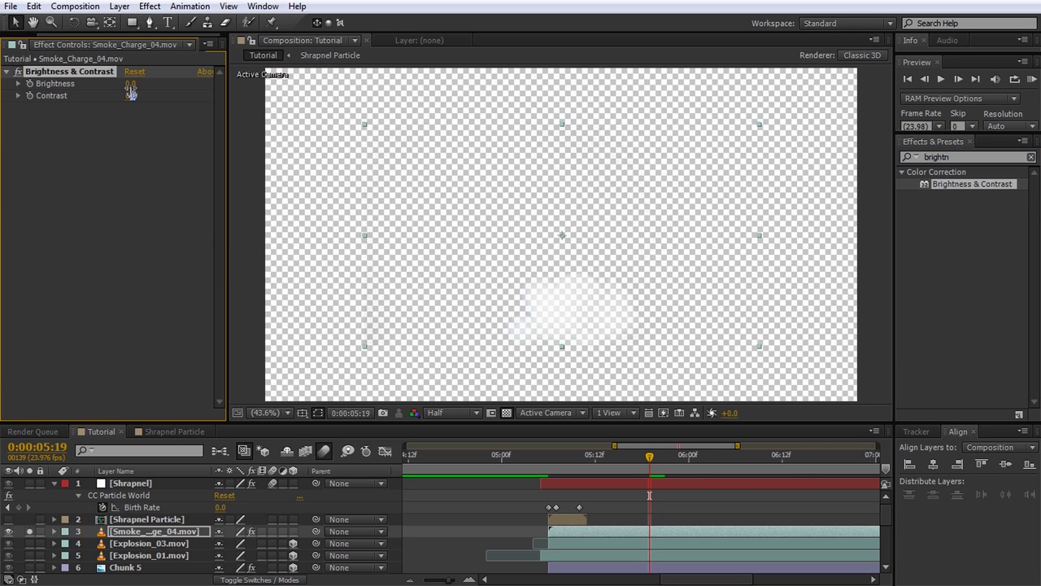
left_click_drag(130, 85, 49, 84)
left_click_drag(129, 96, 49, 96)
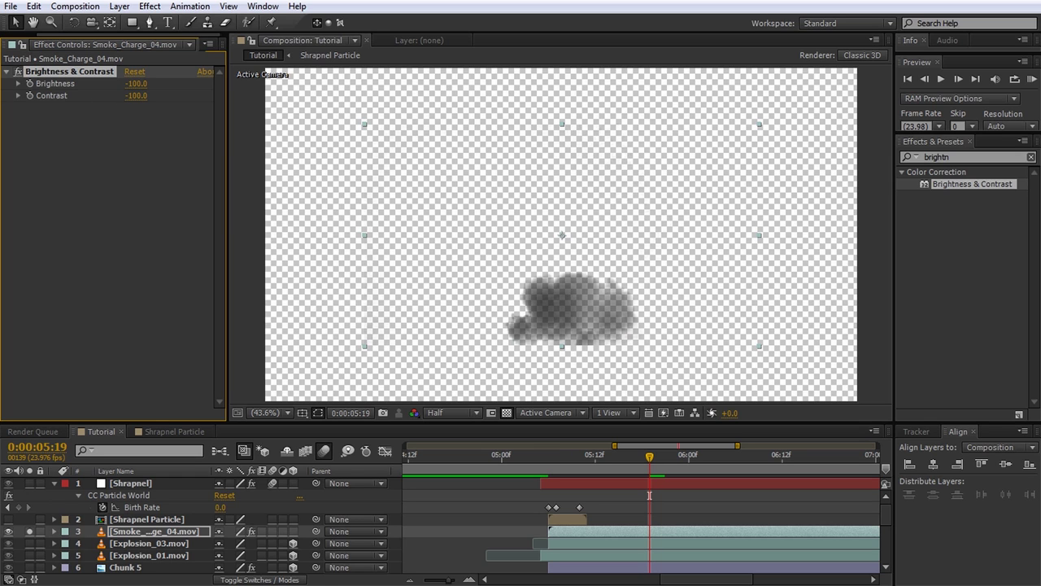
- Apply Curves to the smoke layer and raise the Alpha channel curve steeply to make the smoke denser
left_click(963, 157)
type("curve")
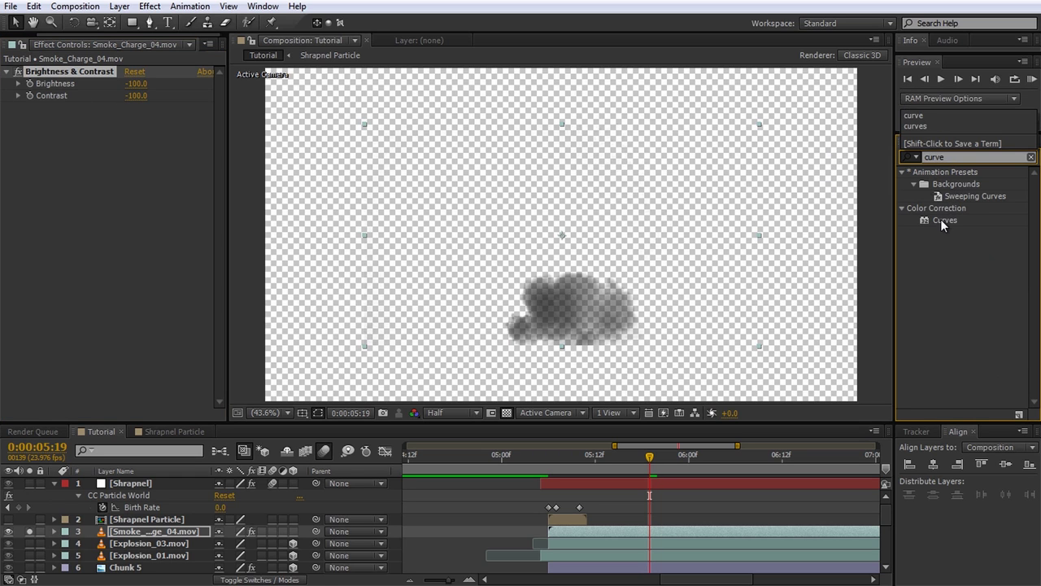
double_click(940, 219)
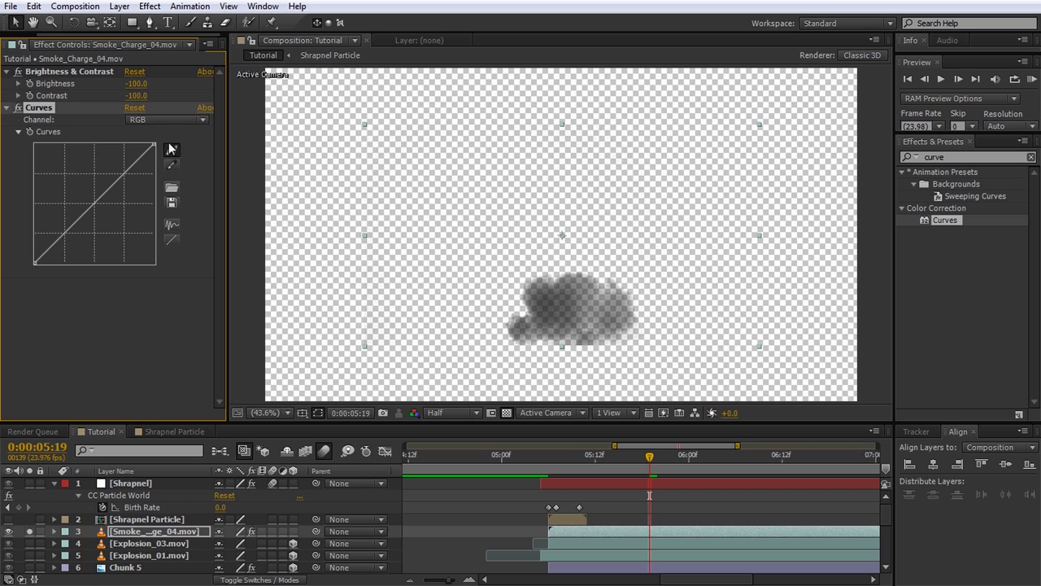
left_click(168, 119)
left_click(160, 197)
left_click_drag(91, 204, 73, 196)
left_click_drag(95, 145, 104, 150)
left_click_drag(65, 182, 61, 186)
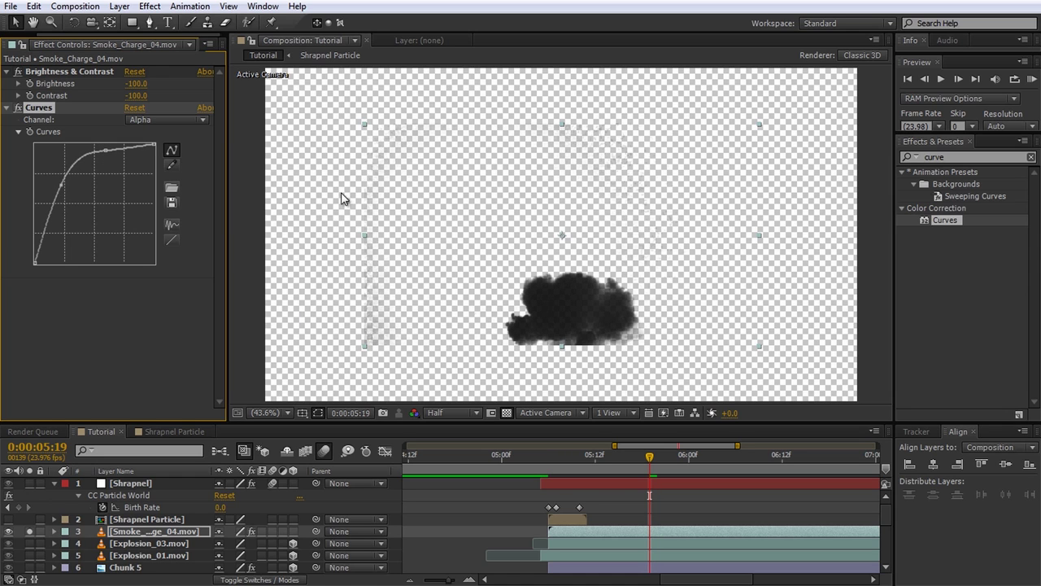
- Draw a closed mask around the smoke cloud at 0:00:06:10, excluding the faint residue and the hard lower edge
left_click_drag(685, 460, 766, 465)
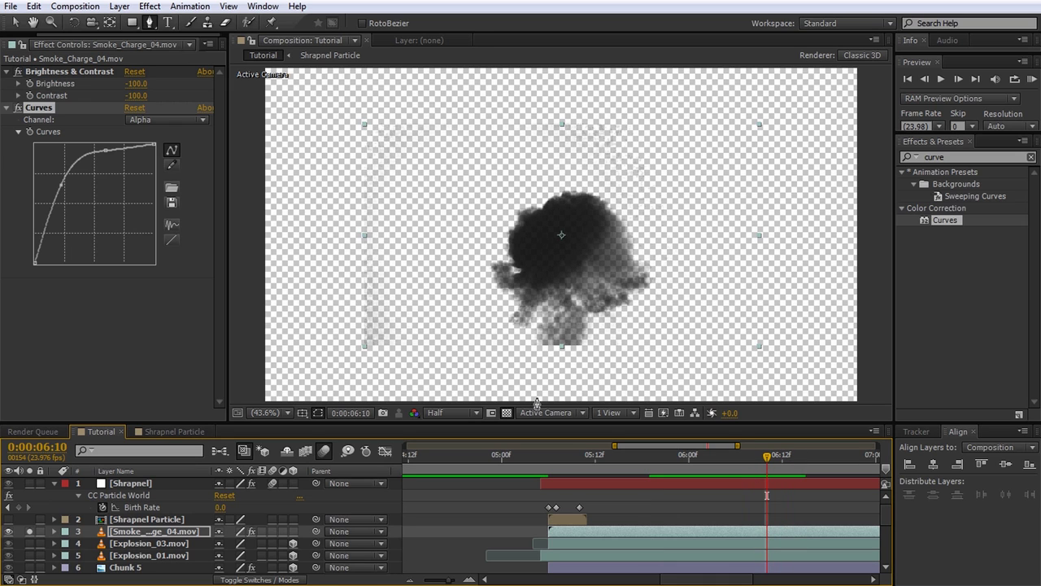
left_click(460, 269)
left_click(486, 316)
left_click(521, 329)
left_click(588, 328)
left_click(646, 322)
left_click(691, 282)
left_click(690, 148)
left_click(678, 132)
left_click(643, 127)
left_click(551, 117)
left_click(457, 272)
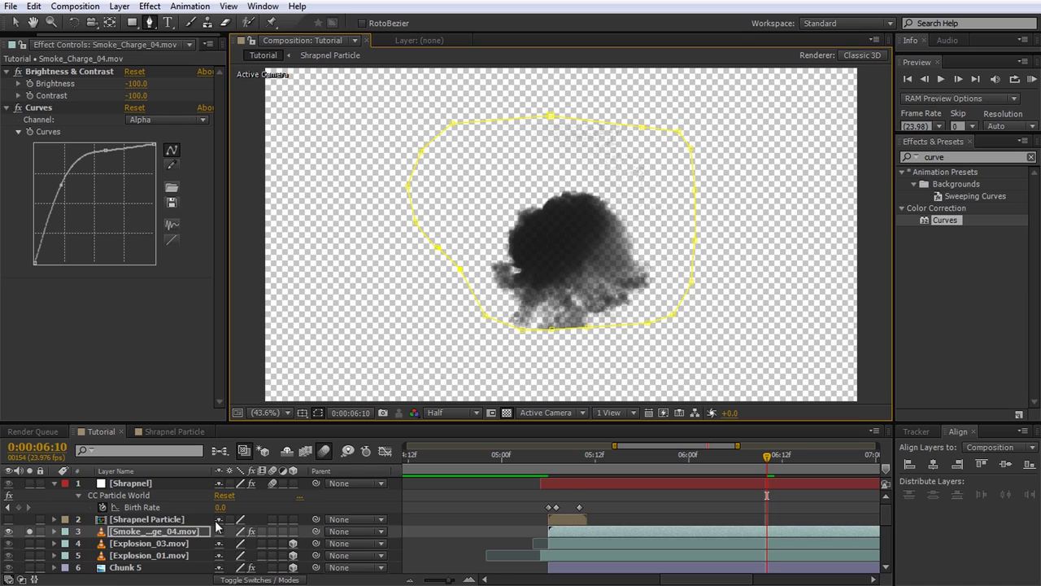
- Feather the smoke layer's mask by 76 pixels and turn off its solo so all layers show
key("m")
key("m")
left_click_drag(244, 531, 261, 531)
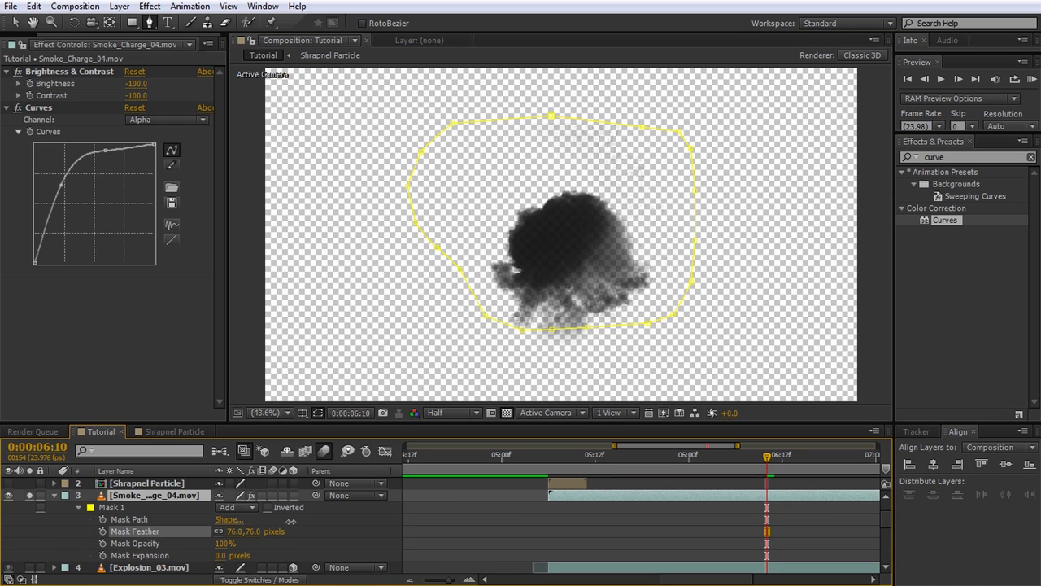
left_click(353, 531)
left_click_drag(745, 462, 792, 471)
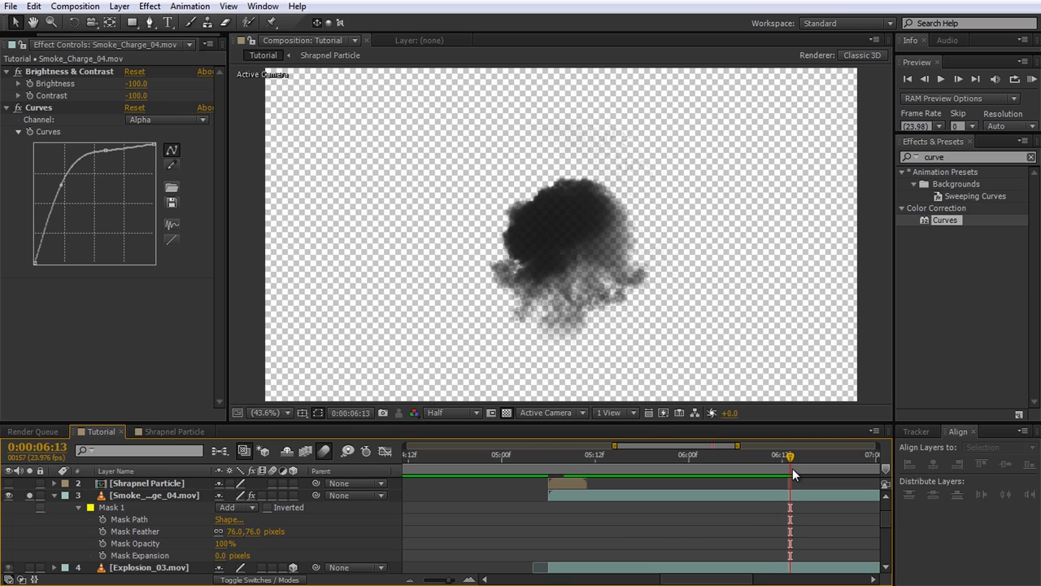
left_click(29, 495)
left_click(54, 495)
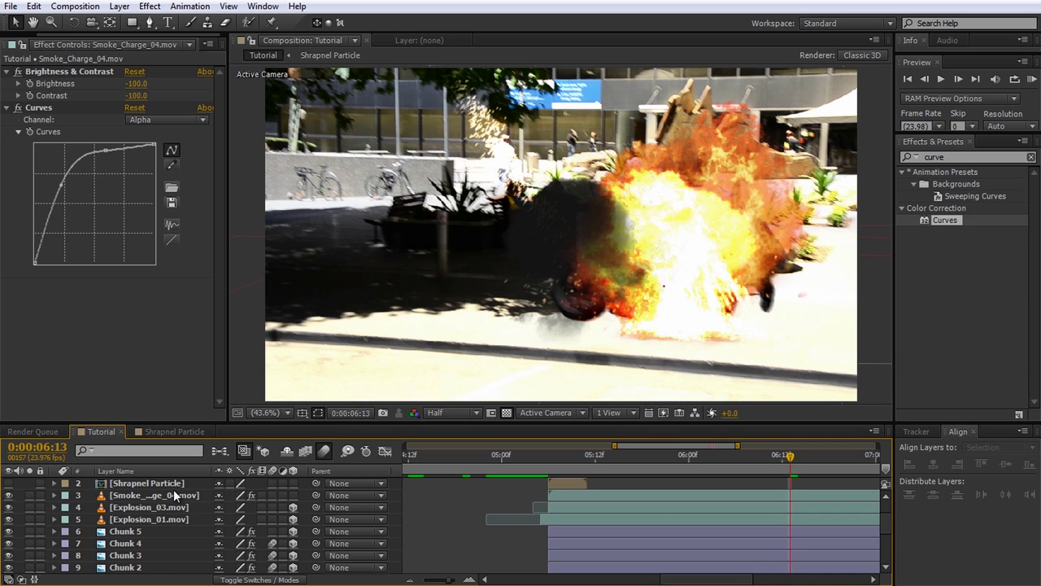
- Make the smoke layer 3D and copy Explosion_01's position and orientation onto it
left_click(171, 494)
left_click(151, 518)
key("p")
key("shift+r")
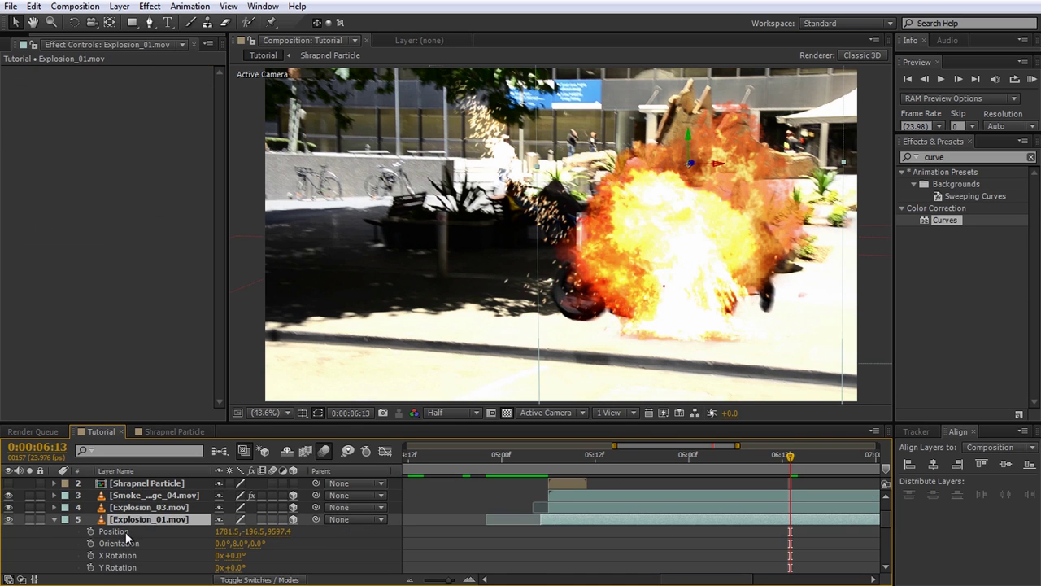
left_click(125, 531)
left_click(123, 544, "shift")
left_click(177, 495)
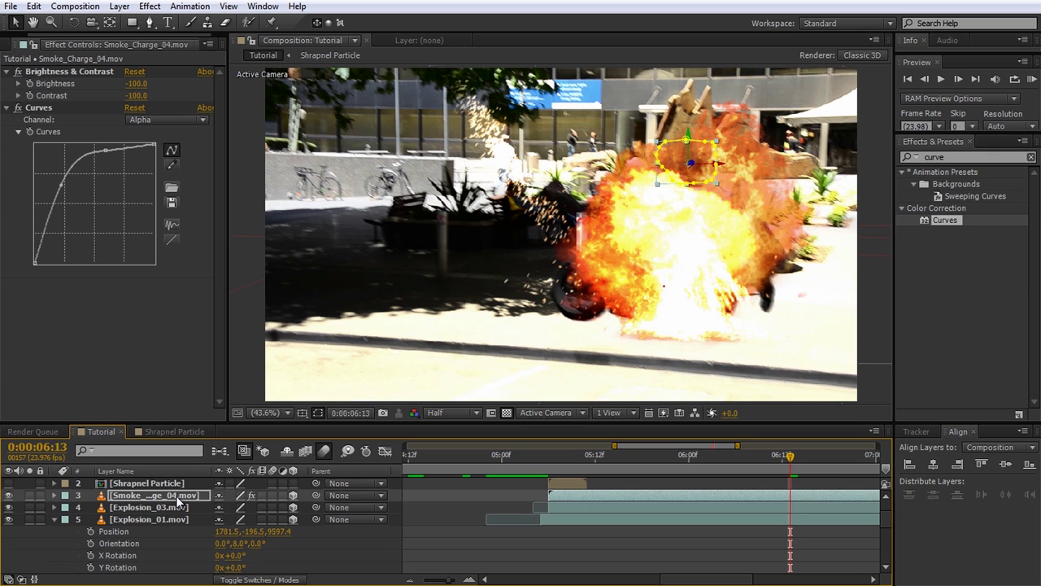
- Shift and enlarge the smoke to fit the explosion, trim its start slightly, and preview the blast
left_click_drag(688, 164, 658, 167)
left_click_drag(790, 455, 431, 460)
key("space")
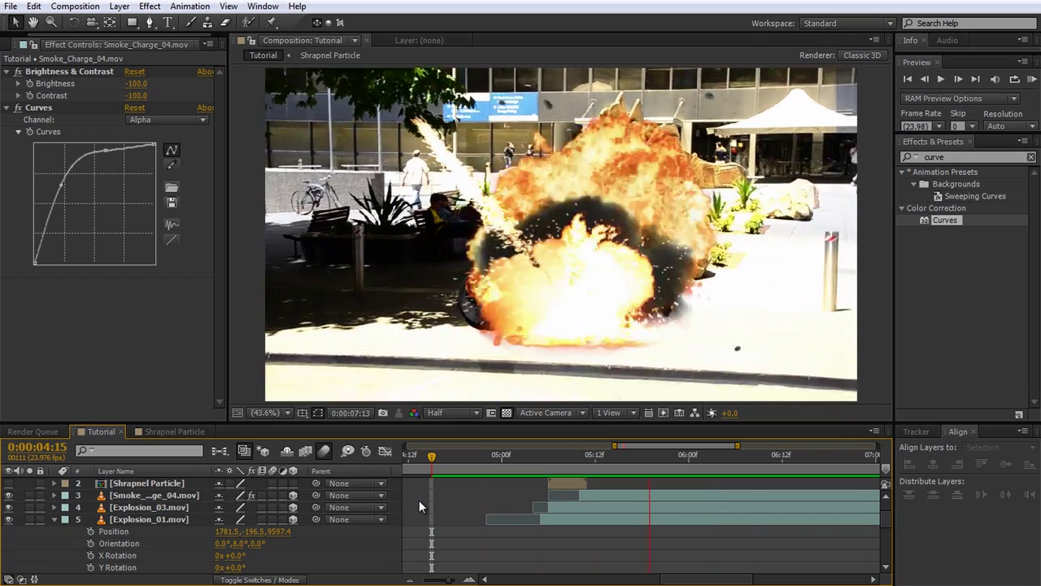
key("space")
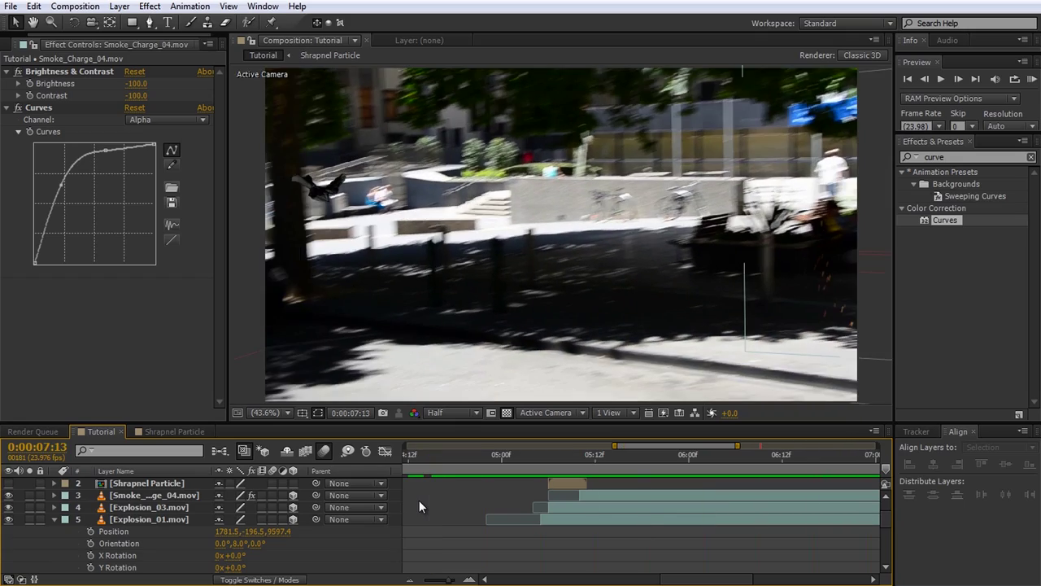
left_click_drag(531, 458, 572, 458)
left_click(53, 519)
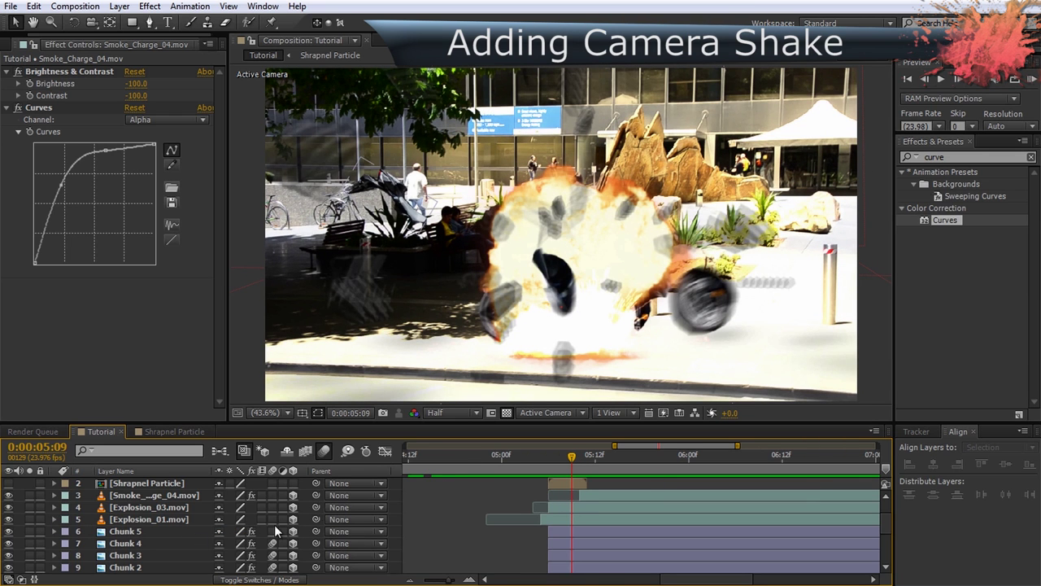
- Pre-compose all layers into a composition named Motorcycle Explosion, moving all attributes into it
key("ctrl+a")
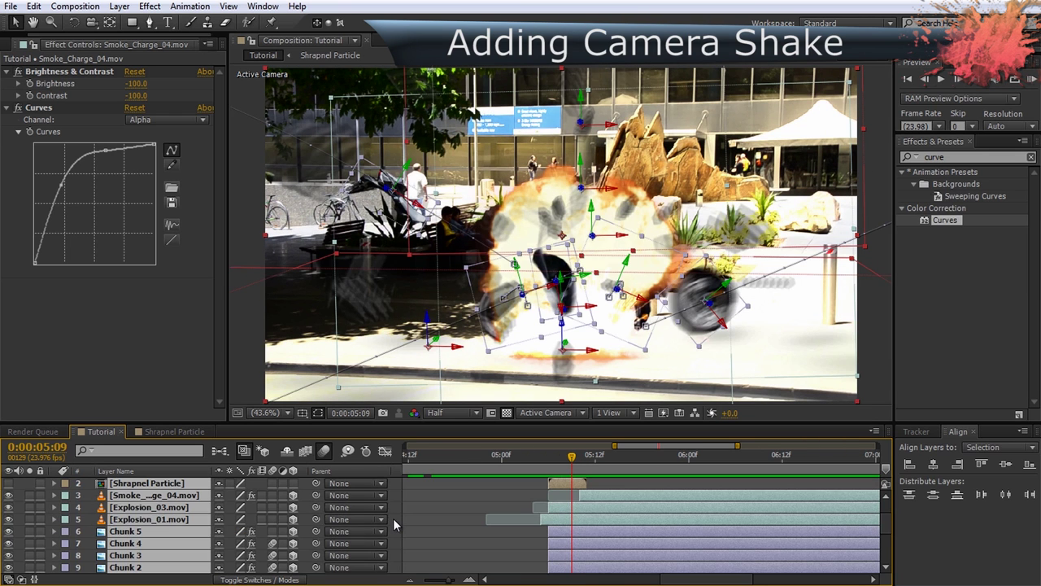
left_click(119, 7)
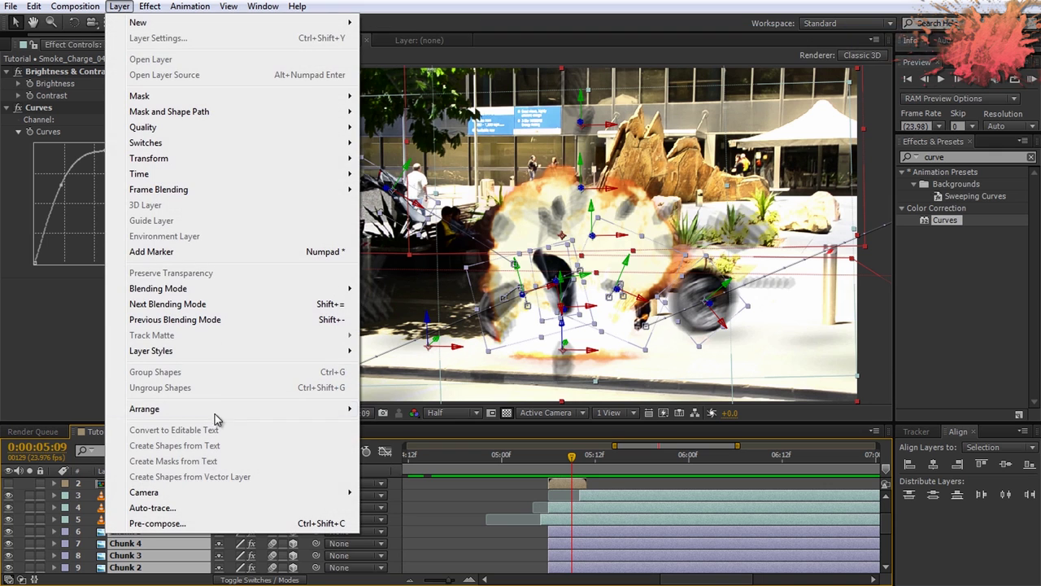
left_click(195, 523)
type("Motorcycle Explos")
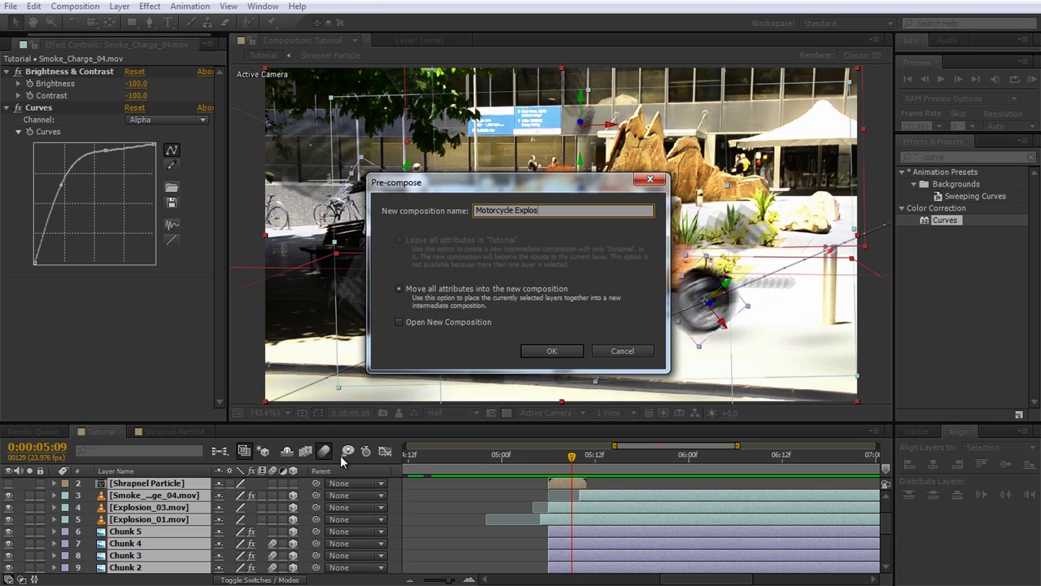
key("Return")
- Go to 0:00:05:04 and apply a Slider Control to the Motorcycle Explosion layer
left_click_drag(572, 465, 533, 466)
double_click(961, 157)
type("slider")
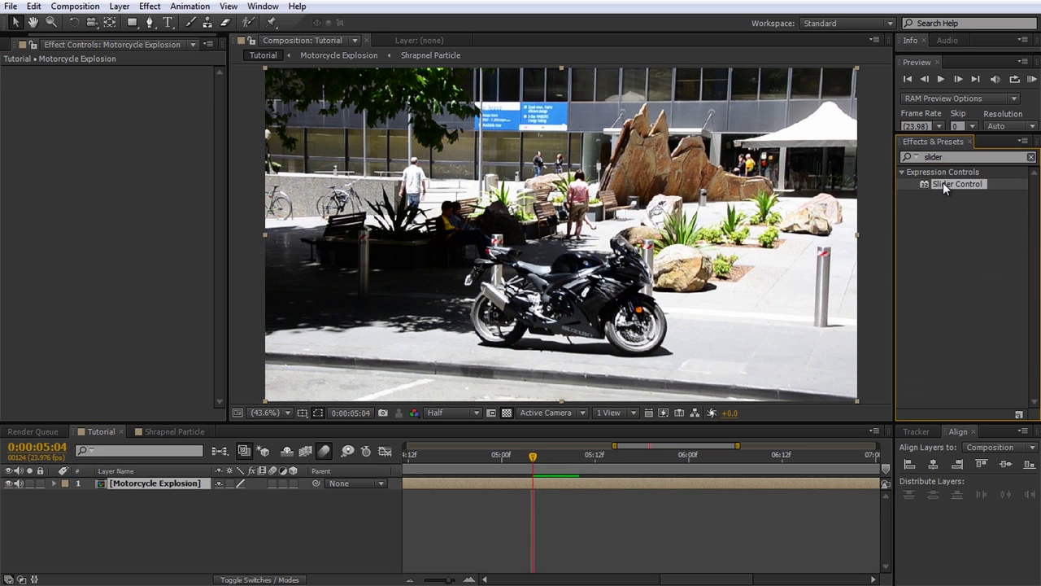
left_click_drag(943, 182, 672, 358)
- Give the Motorcycle Explosion layer's Position the expression wiggle(20, effect("Slider Control")("Slider"));
left_click(171, 484)
key("p")
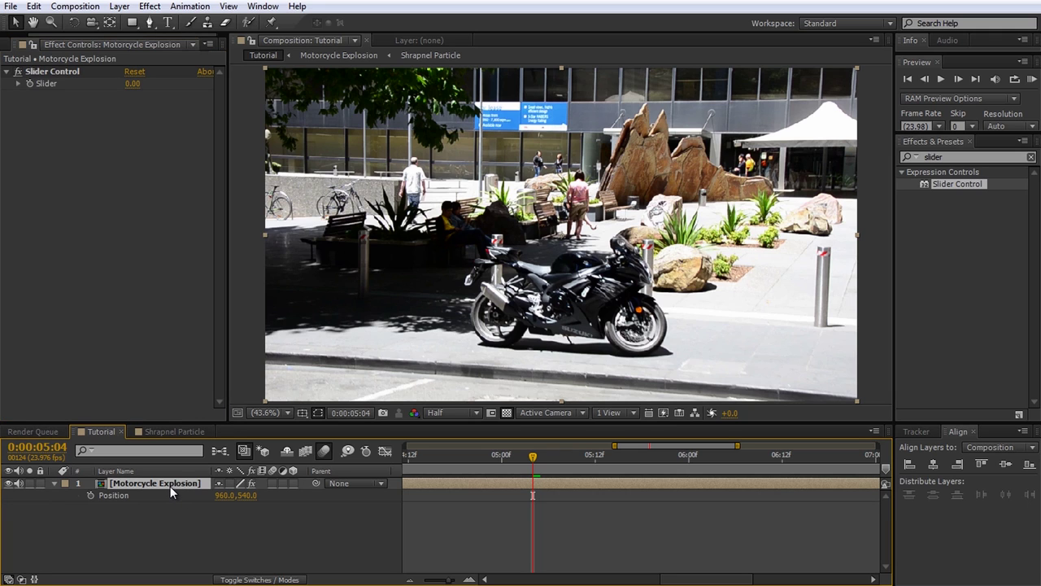
left_click(89, 496, "alt")
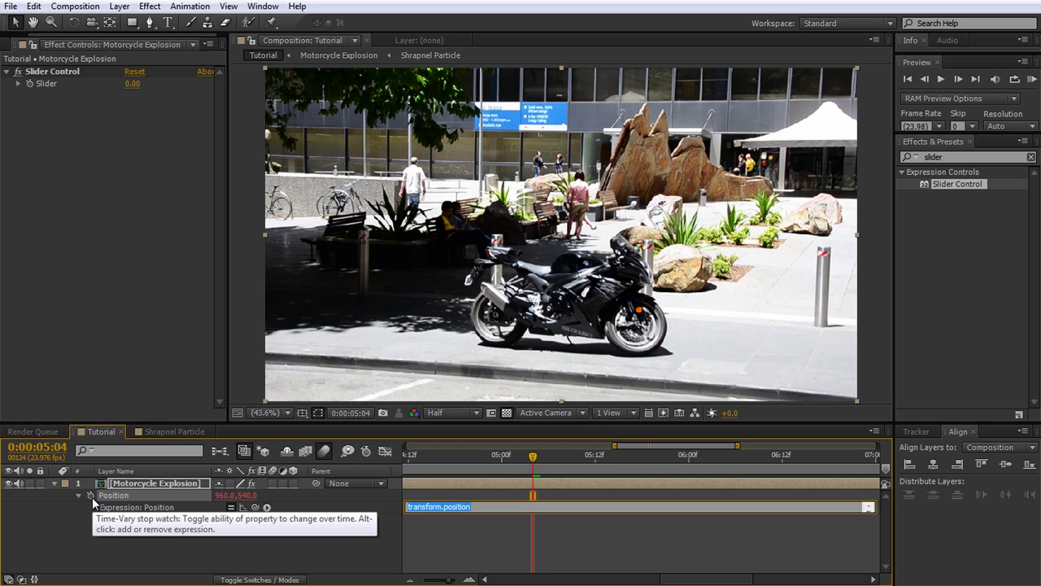
type("wiggle(20,")
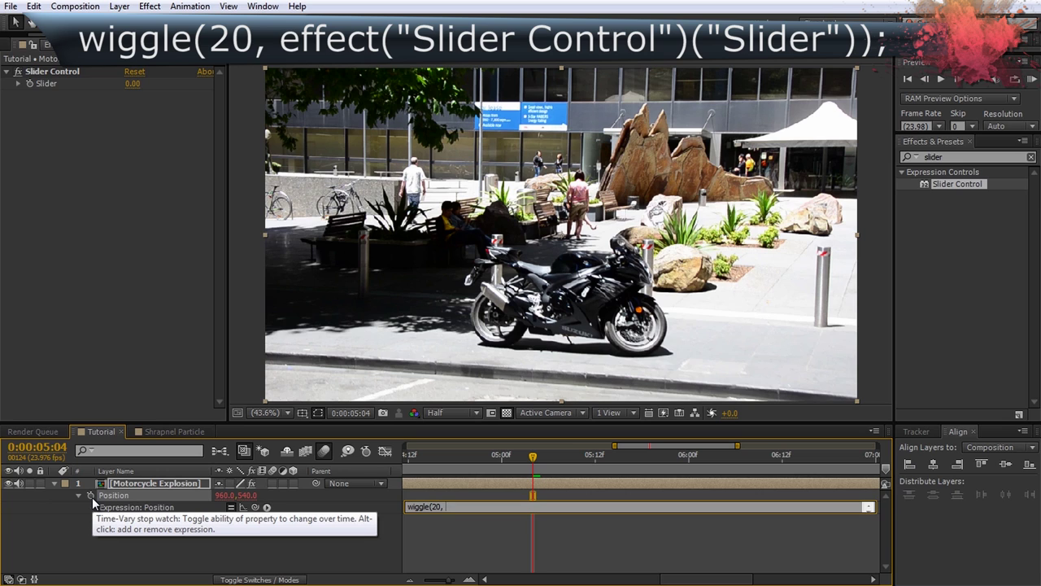
left_click_drag(255, 507, 58, 83)
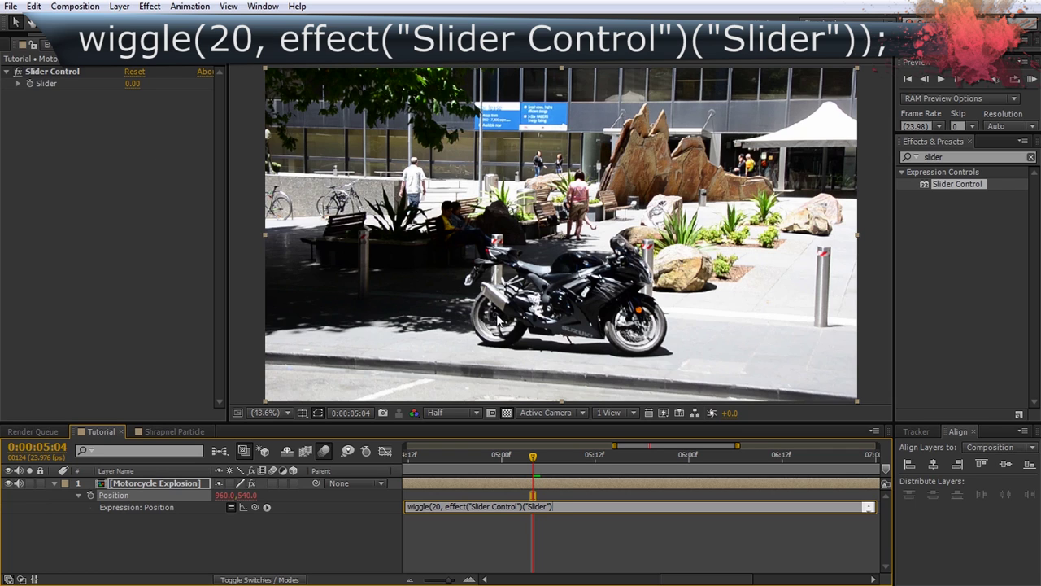
left_click(561, 497)
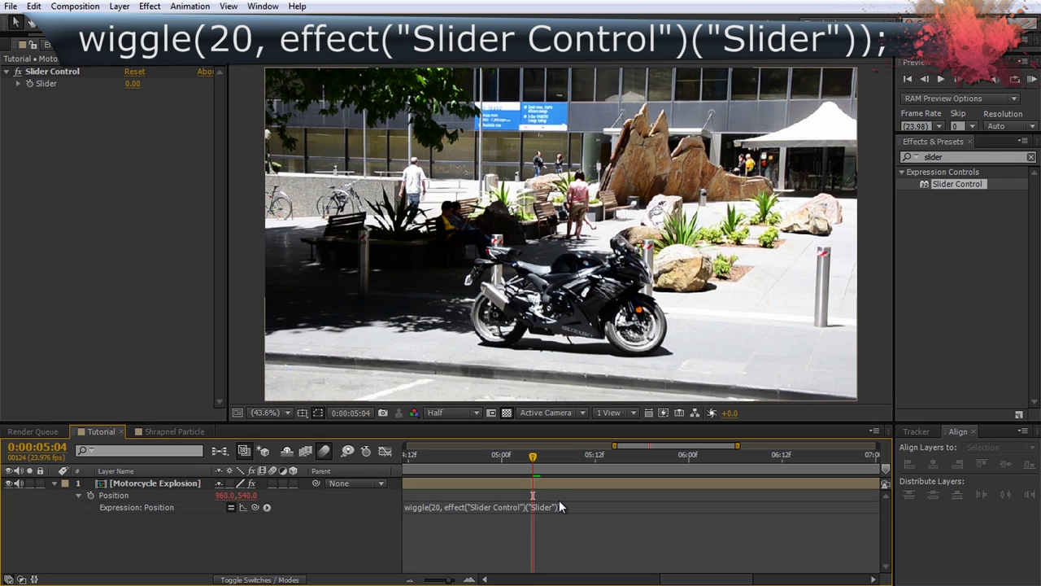
- Keyframe the Slider at 0 at 0:00:05:04, a strong peak at 0:00:05:09, and back to 0 at 0:00:06:00
left_click(29, 84)
left_click(158, 482)
key("u")
left_click_drag(535, 460, 572, 463)
left_click_drag(132, 84, 226, 111)
left_click_drag(573, 458, 603, 460)
left_click(135, 72)
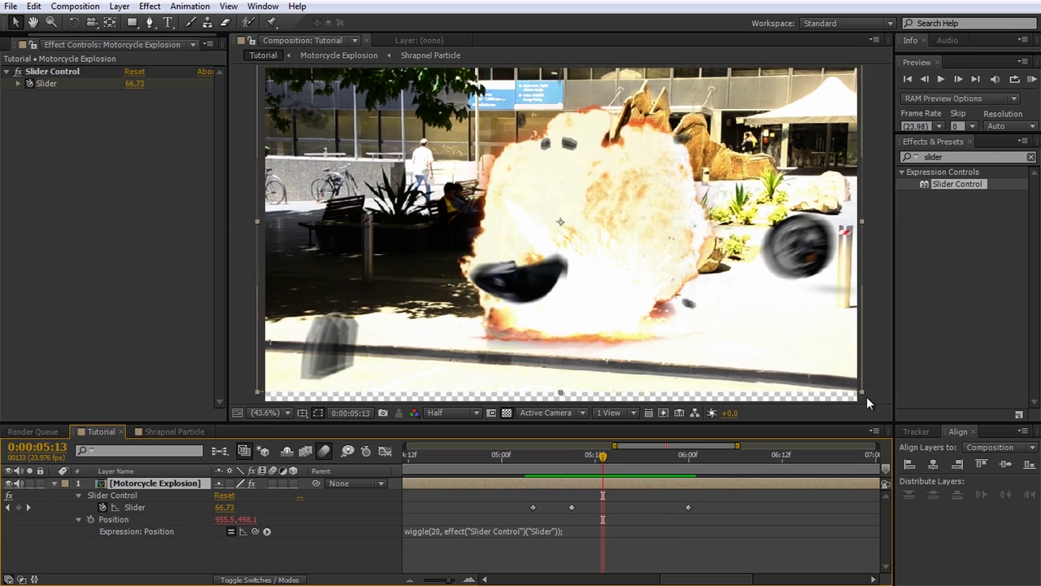
- Enlarge the Motorcycle Explosion layer past the frame edges, enable its motion blur, and preview the whole shot
left_click_drag(603, 457, 532, 466)
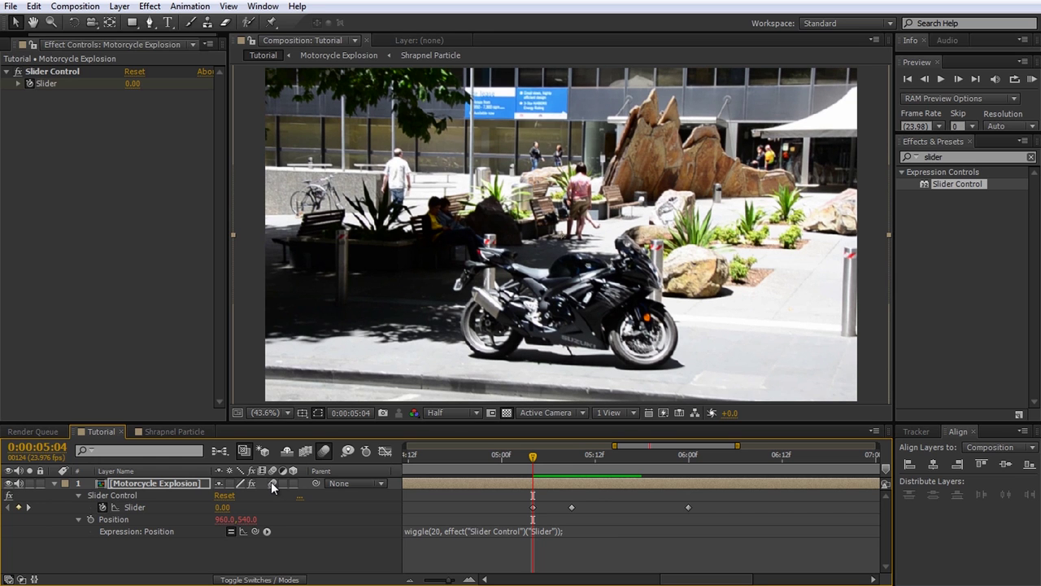
key("semicolon")
left_click_drag(647, 458, 386, 464)
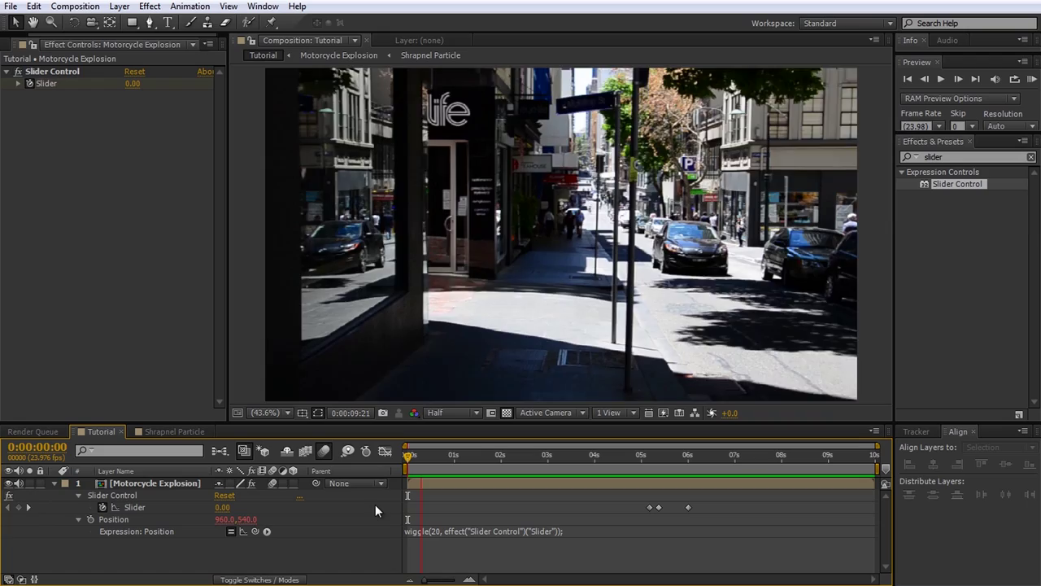